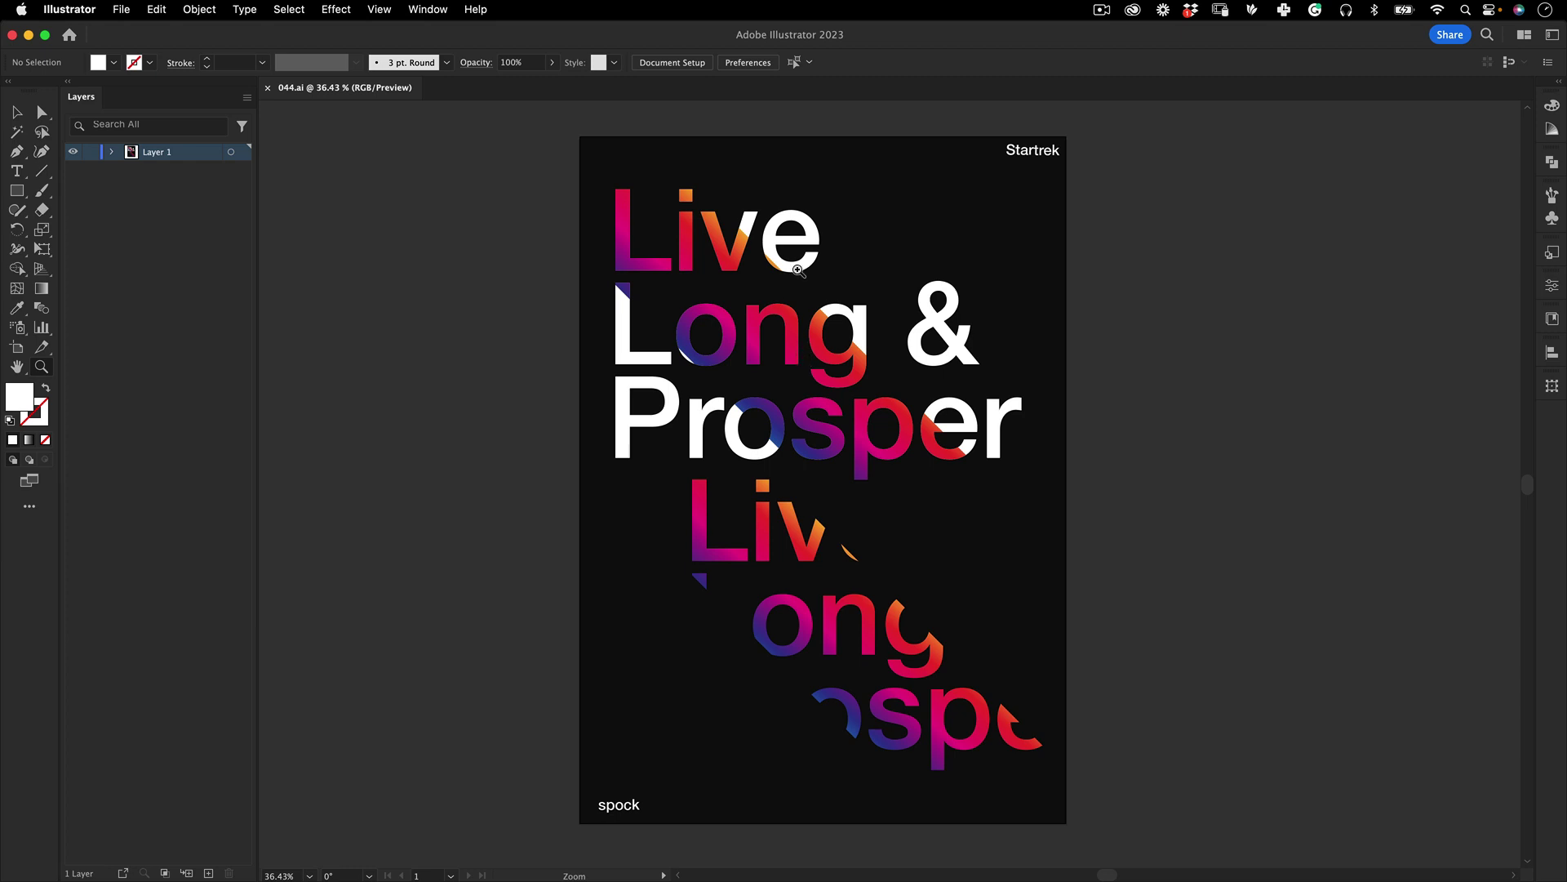
Step: Select and copy all the artwork of the finished poster in 044.ai
key(v)
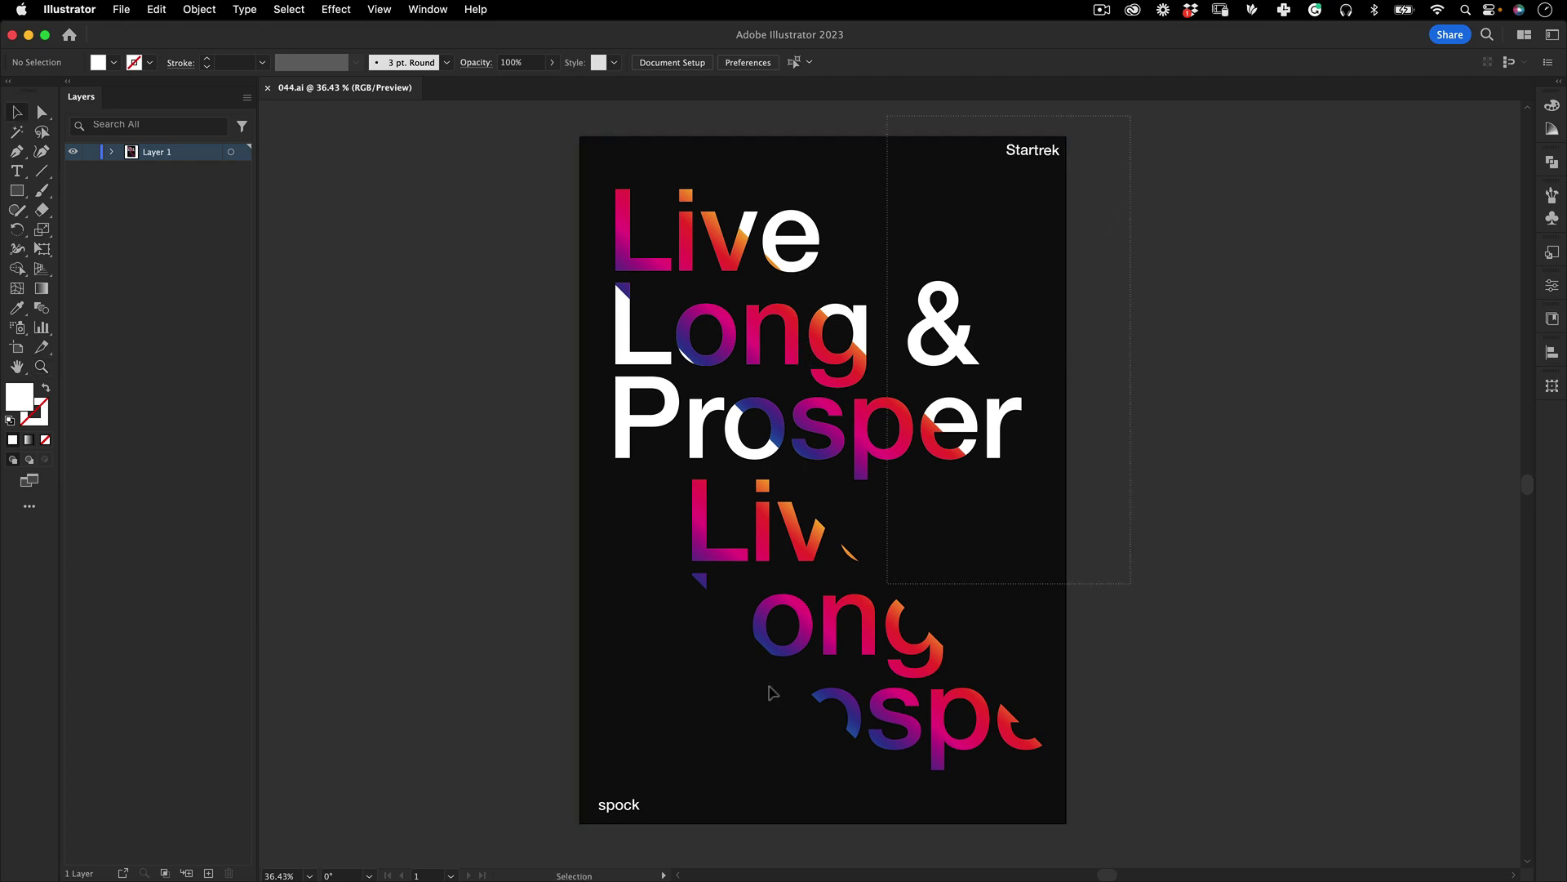
key(a)
key(super+a)
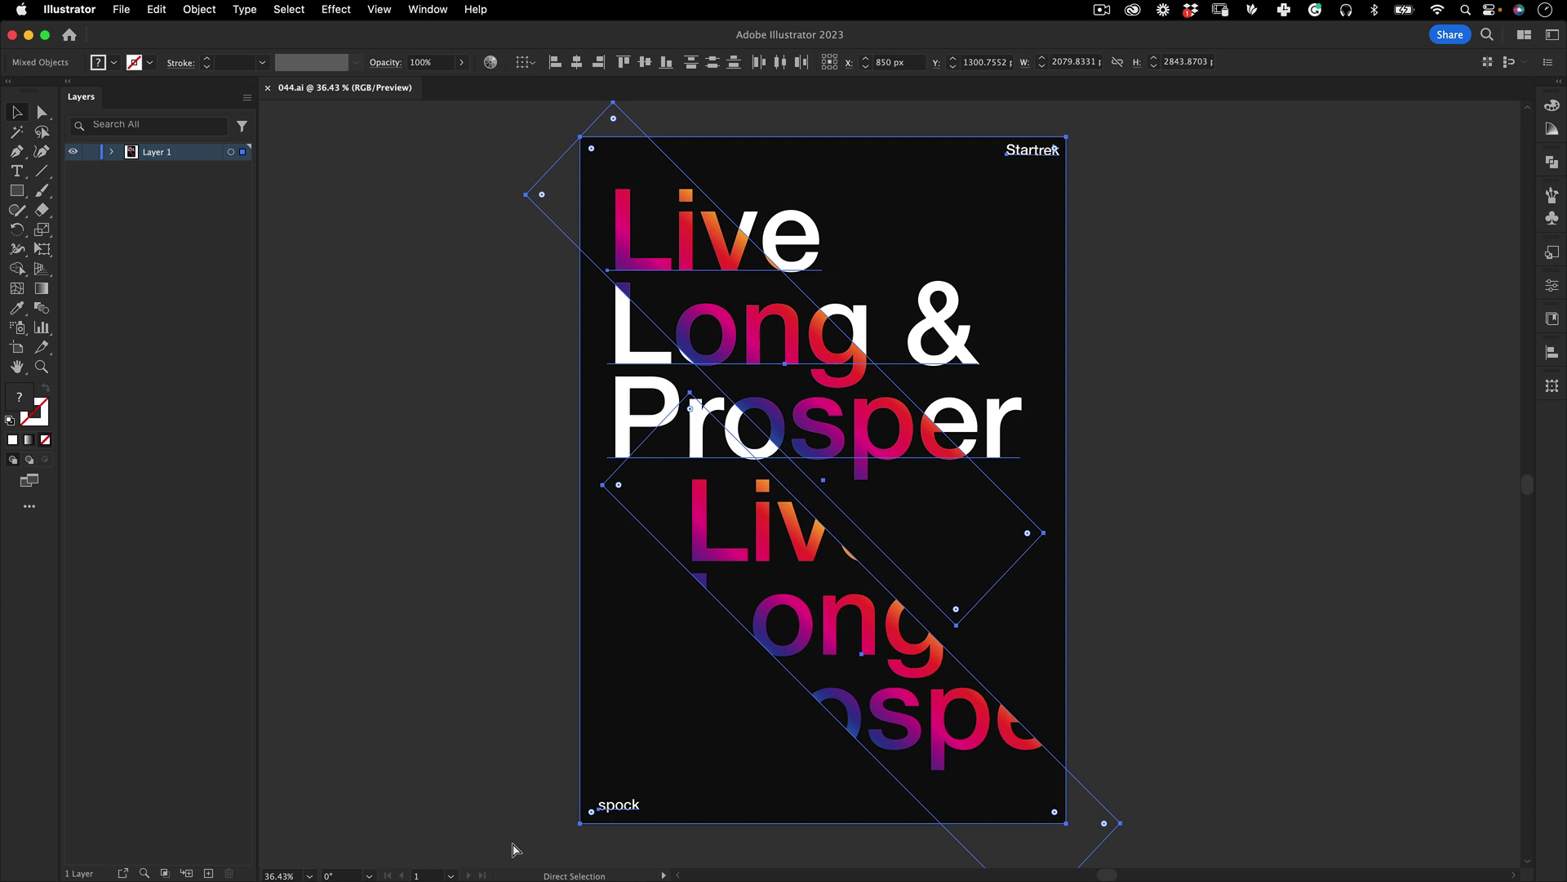
key(v)
Step: Create a new portrait document of 1700 × 2400 px with RGB color and 300 ppi raster effects
click(120, 10)
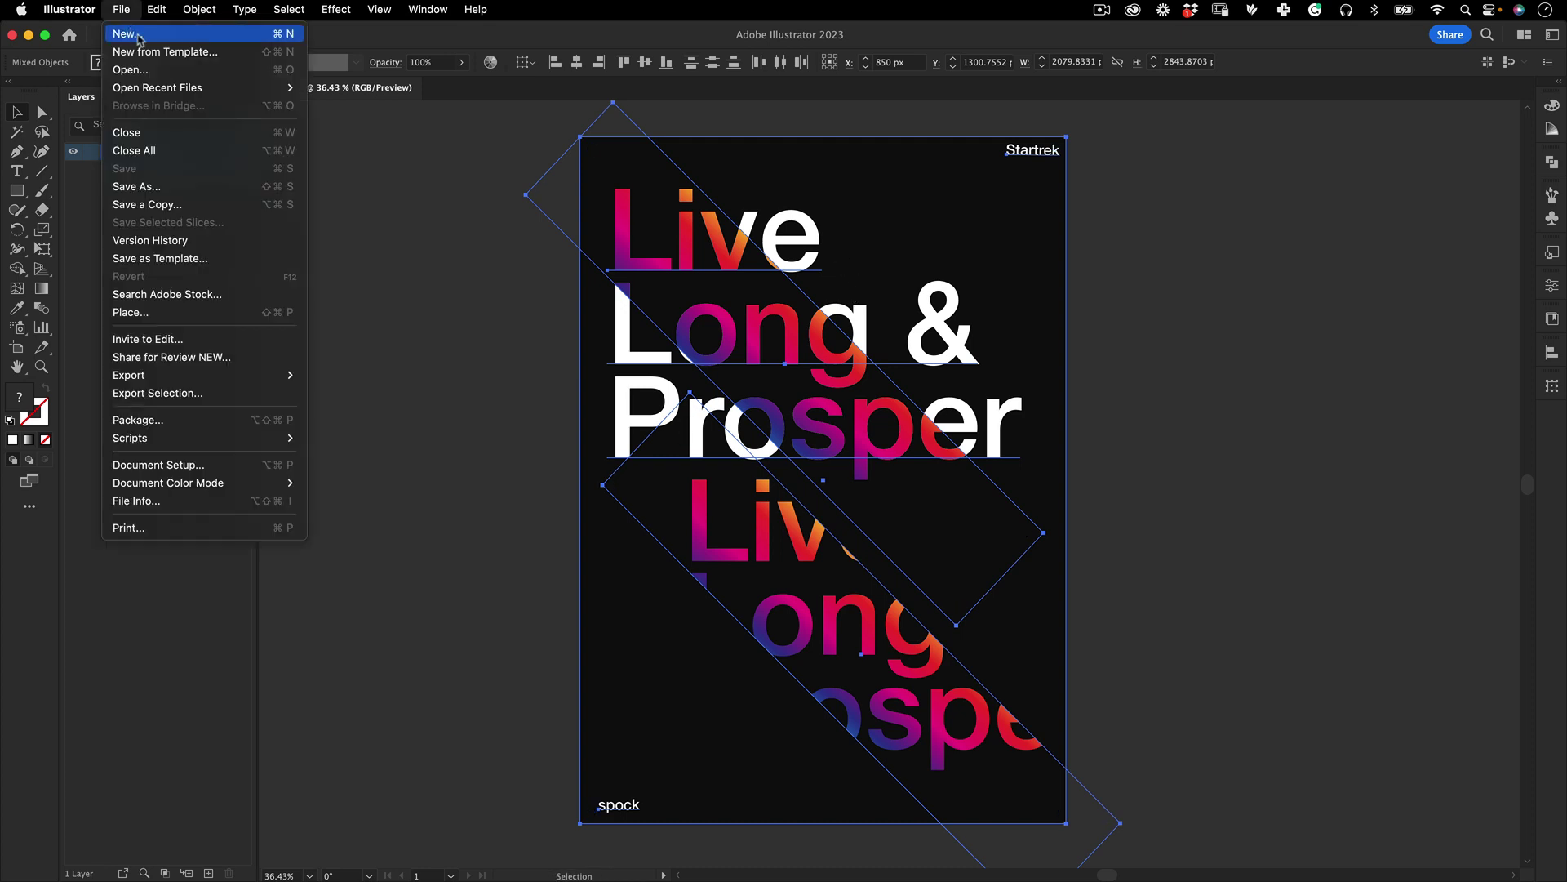
click(135, 33)
click(1381, 180)
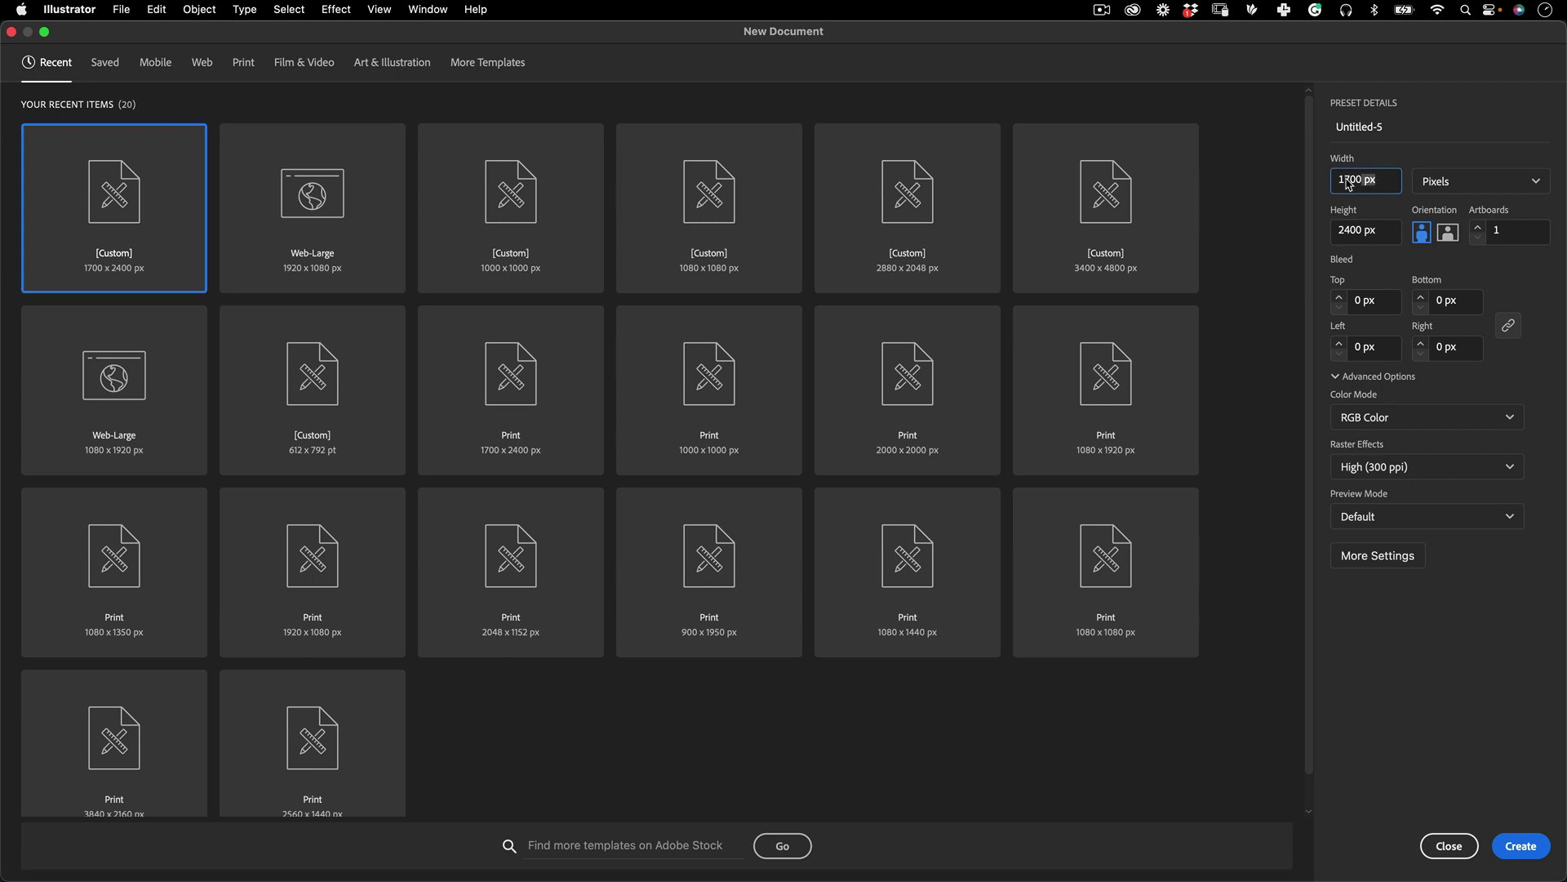
click(1391, 234)
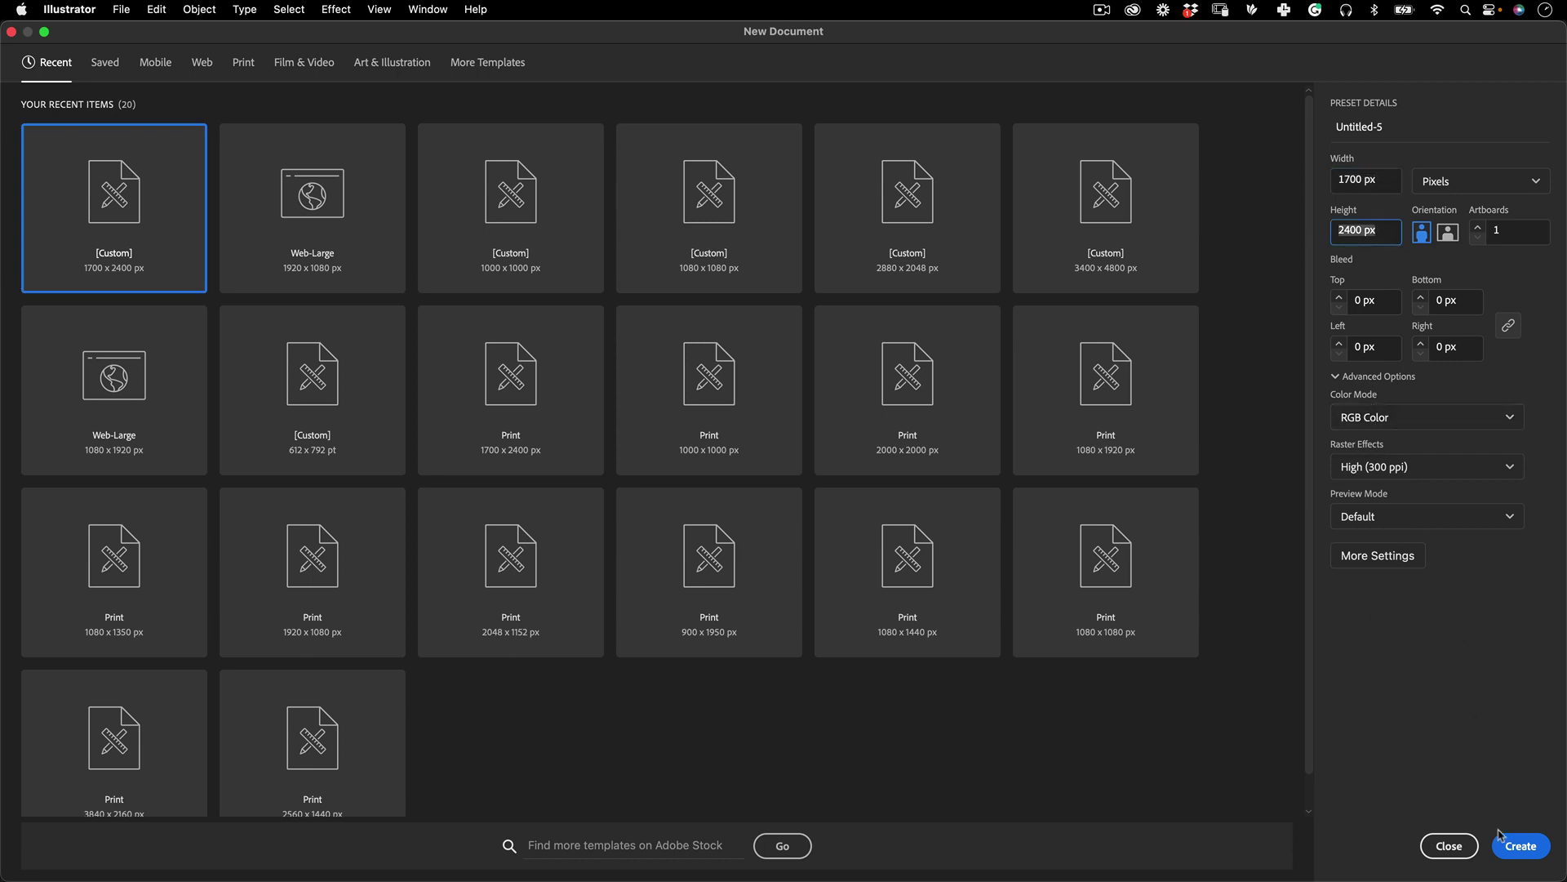
click(1515, 849)
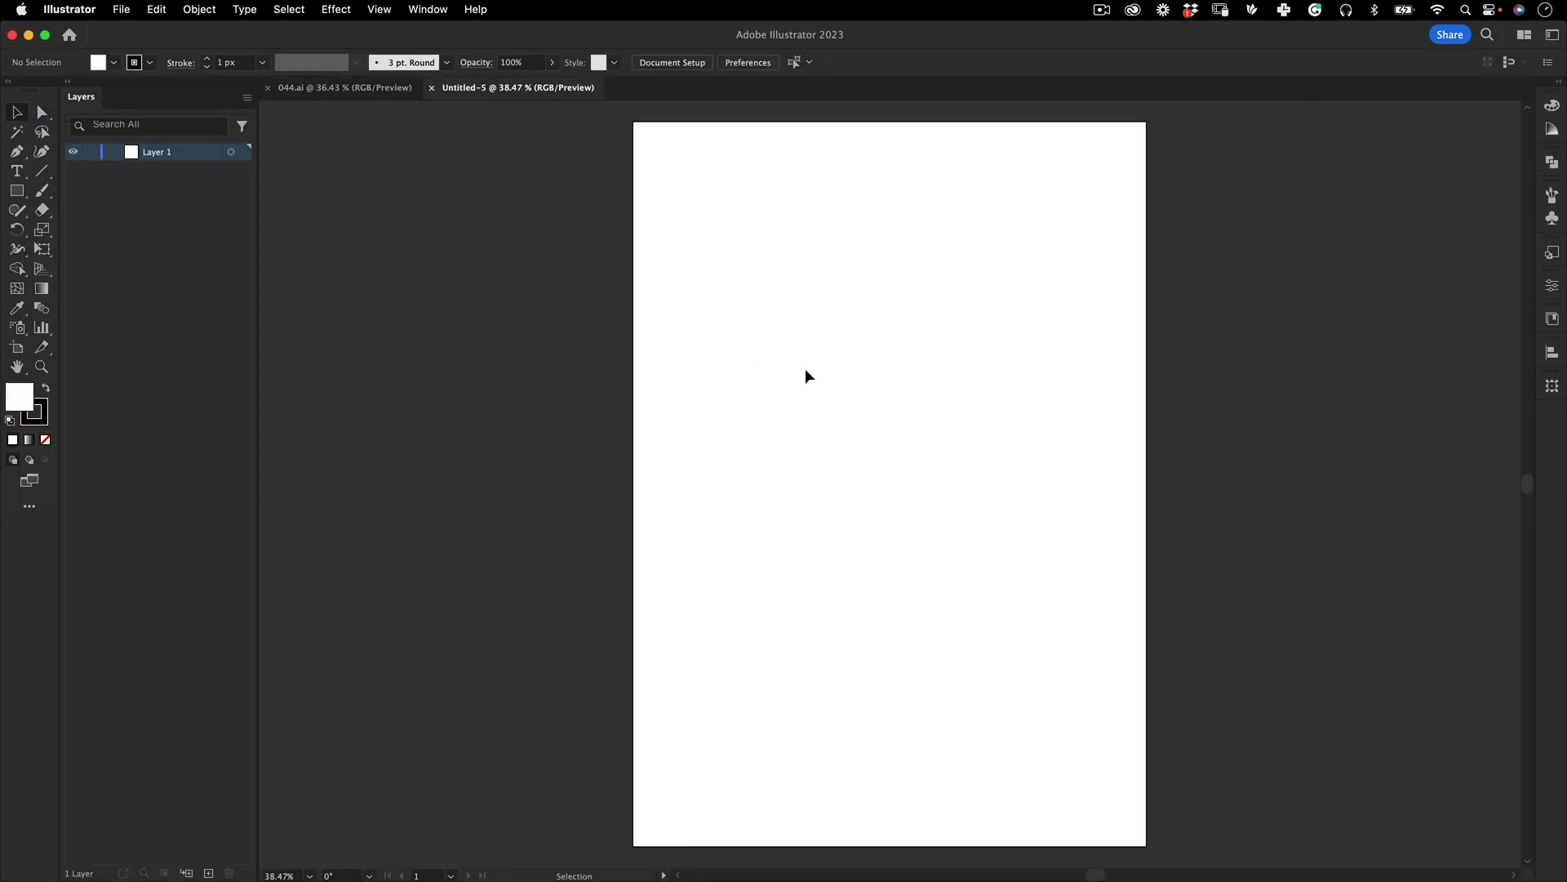
Step: Paste the copied poster artwork, move it to the left of the artboard and scale it down to about 727 × 994 px
key(super+v)
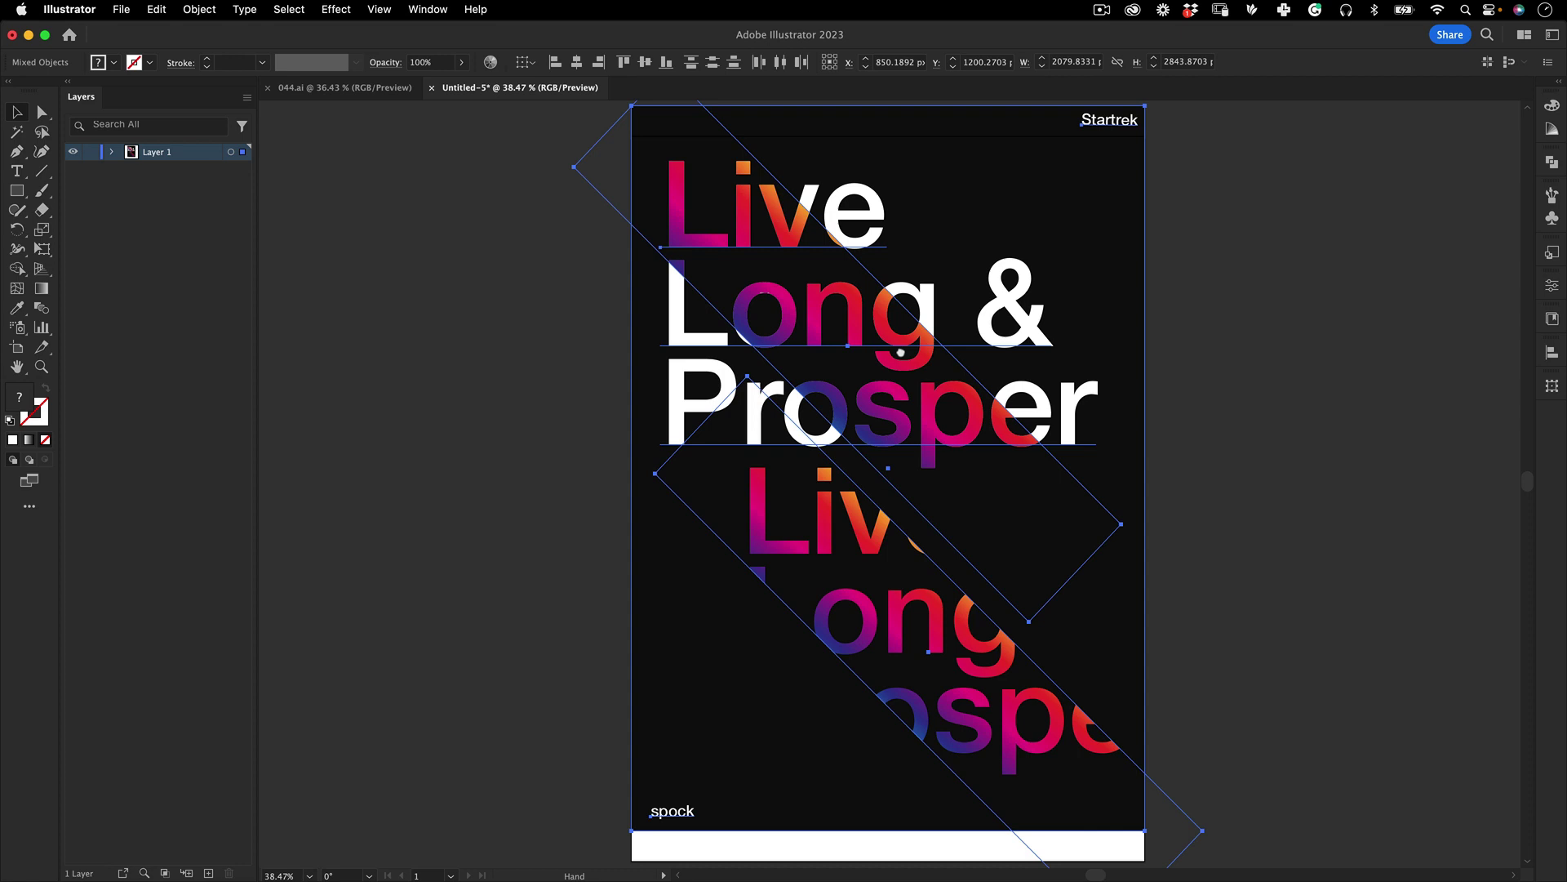
drag(900, 352, 887, 427)
scroll(924, 339, down, 5)
key(e)
drag(1094, 213, 977, 315)
drag(905, 493, 574, 427)
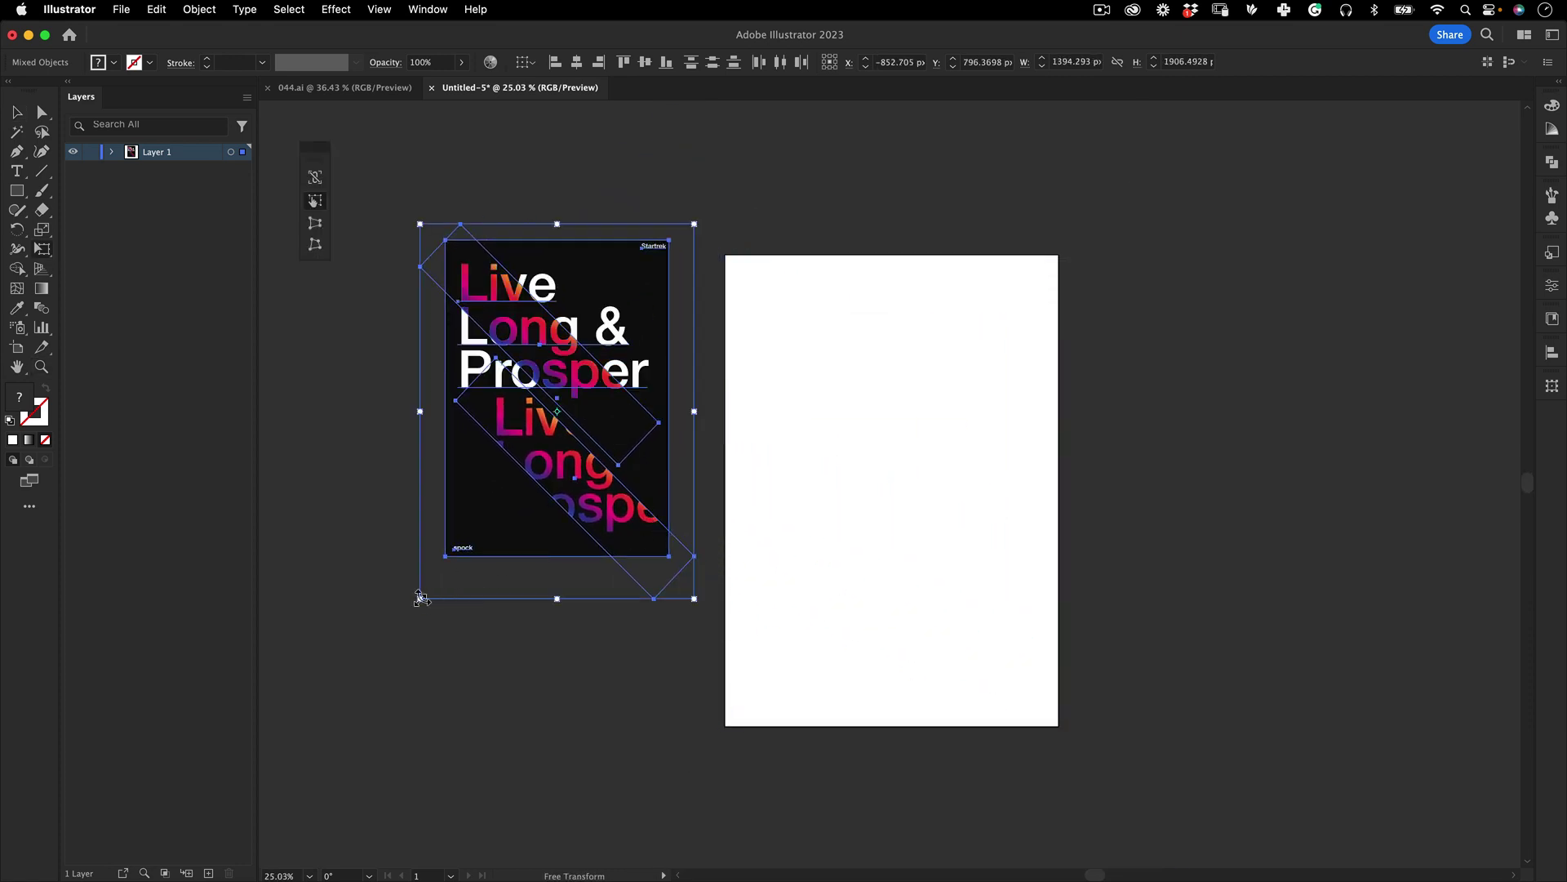
drag(421, 597, 565, 398)
Step: Reposition the small reference poster slightly further left and down beside the artboard
key(v)
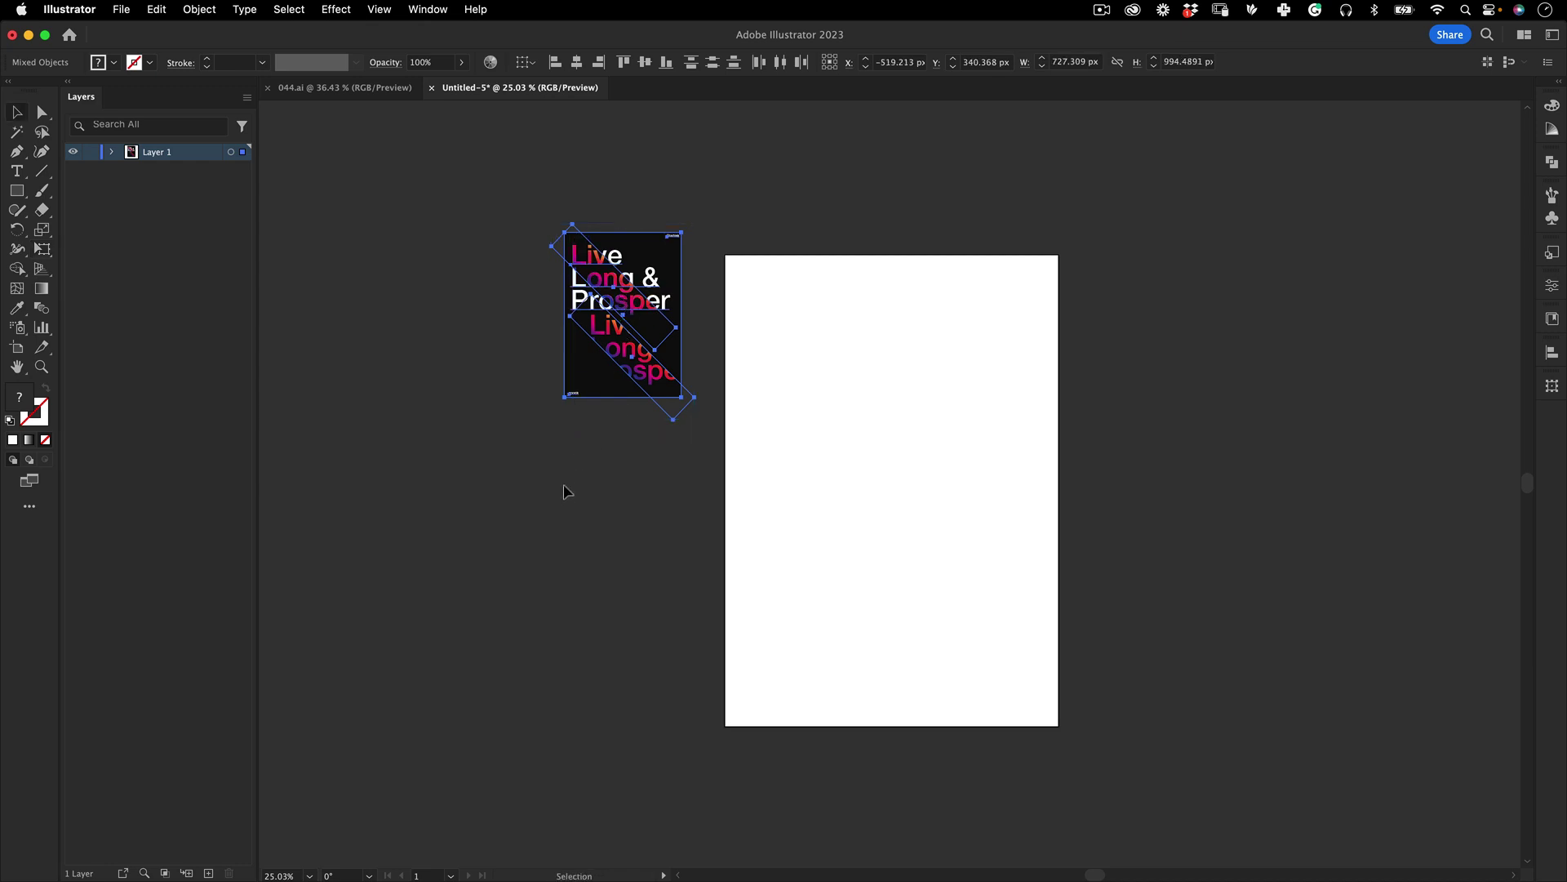
drag(564, 488, 582, 198)
drag(641, 353, 631, 377)
Step: Draw a 1700 × 2400 px rectangle that covers the entire artboard
key(z)
drag(829, 352, 776, 349)
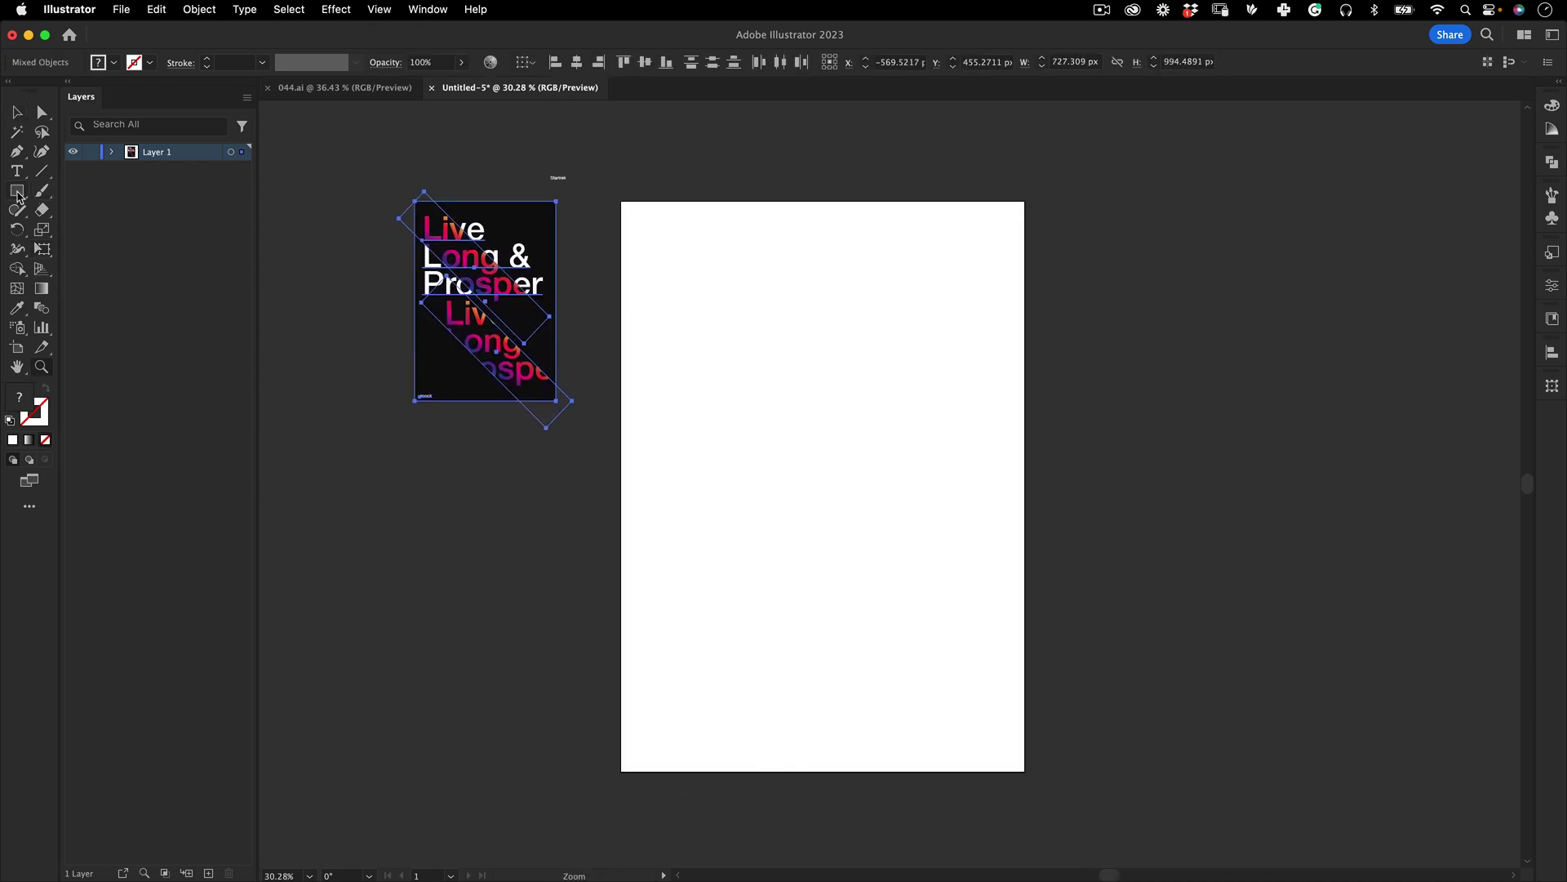
drag(18, 196, 74, 195)
drag(619, 200, 1026, 771)
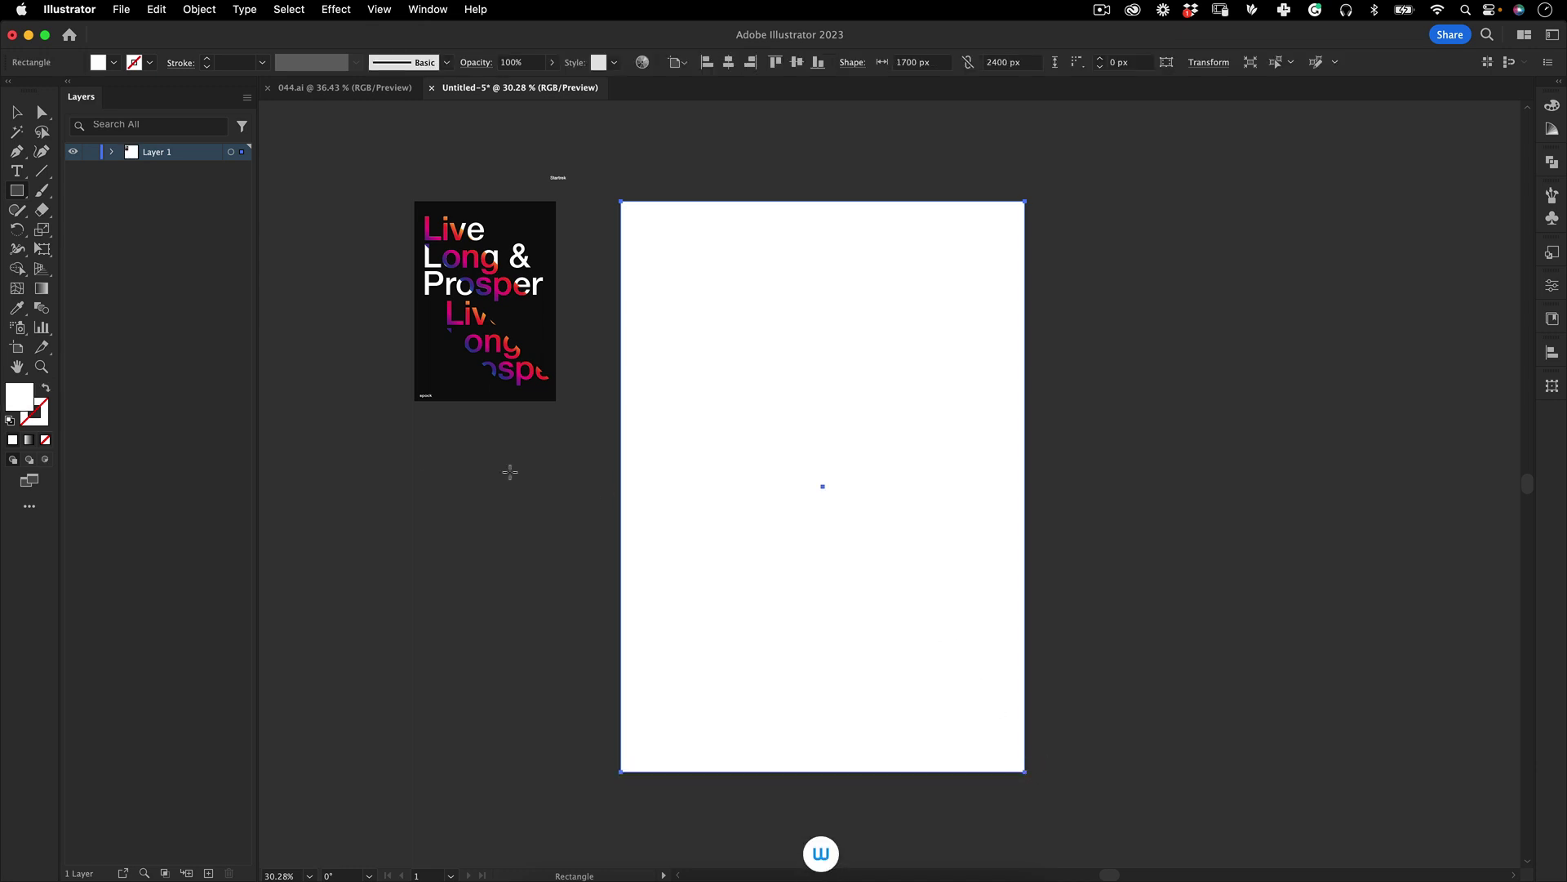
Step: Fill the artboard-sized rectangle with black (000000) and lock it as the background
double_click(19, 397)
drag(687, 380, 649, 453)
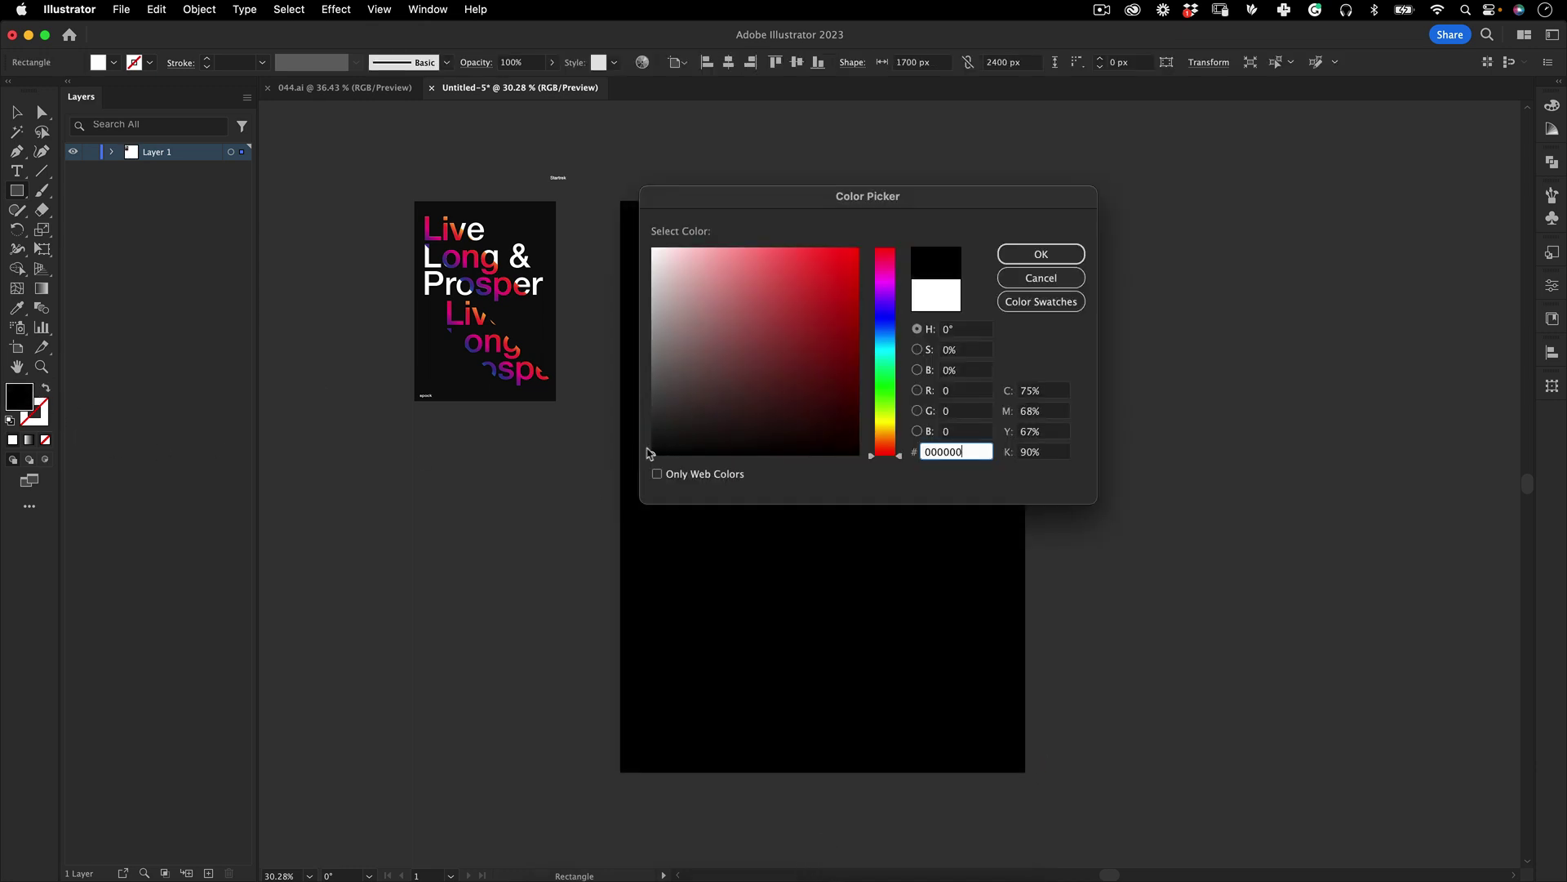
click(1040, 254)
key(v)
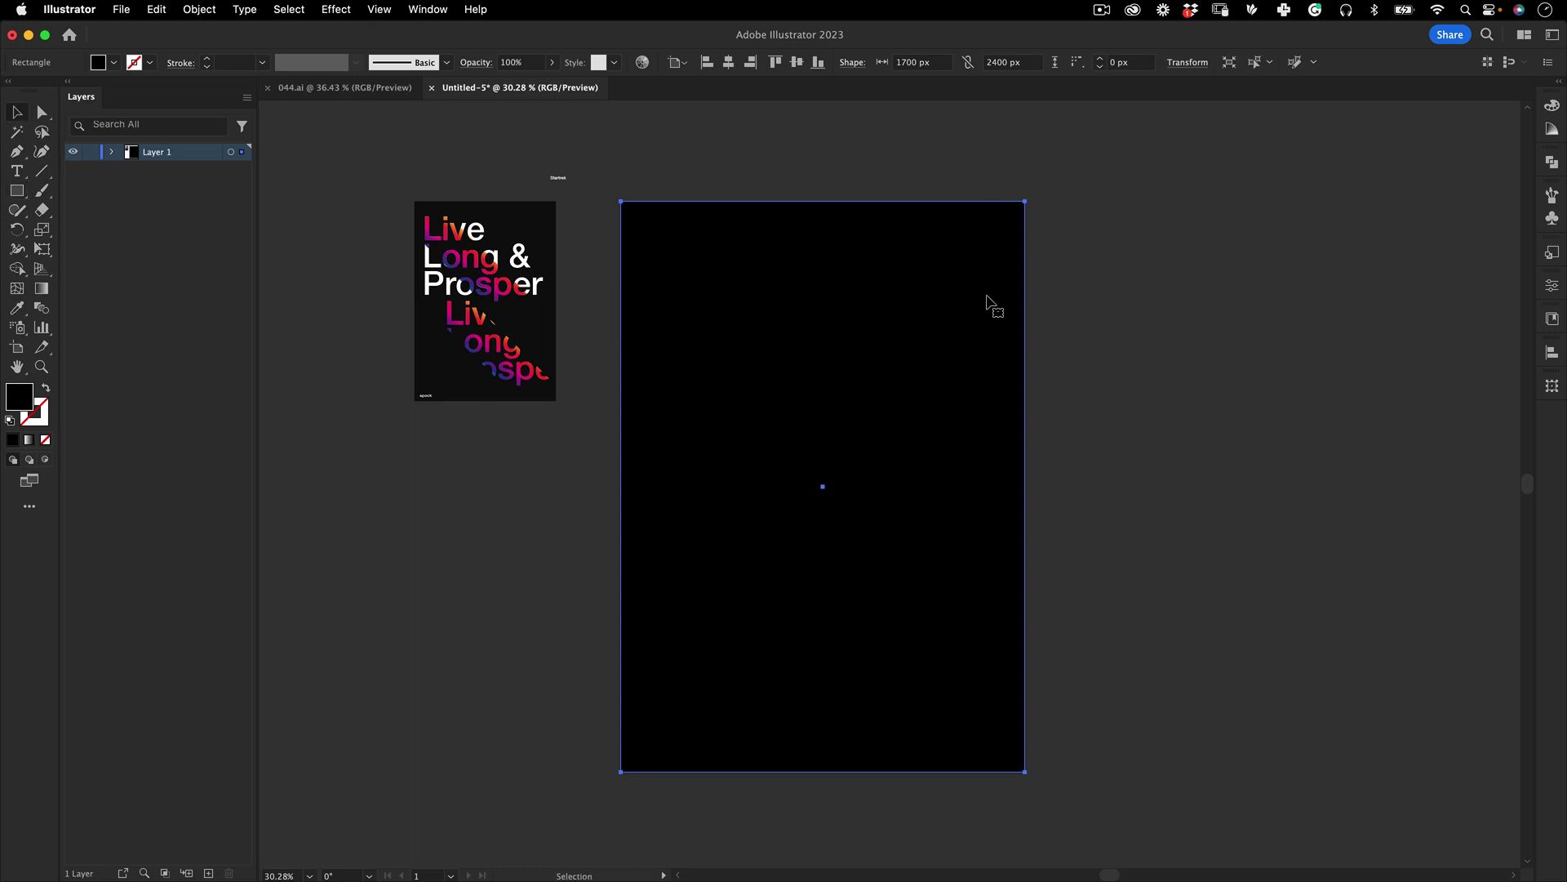
click(1109, 199)
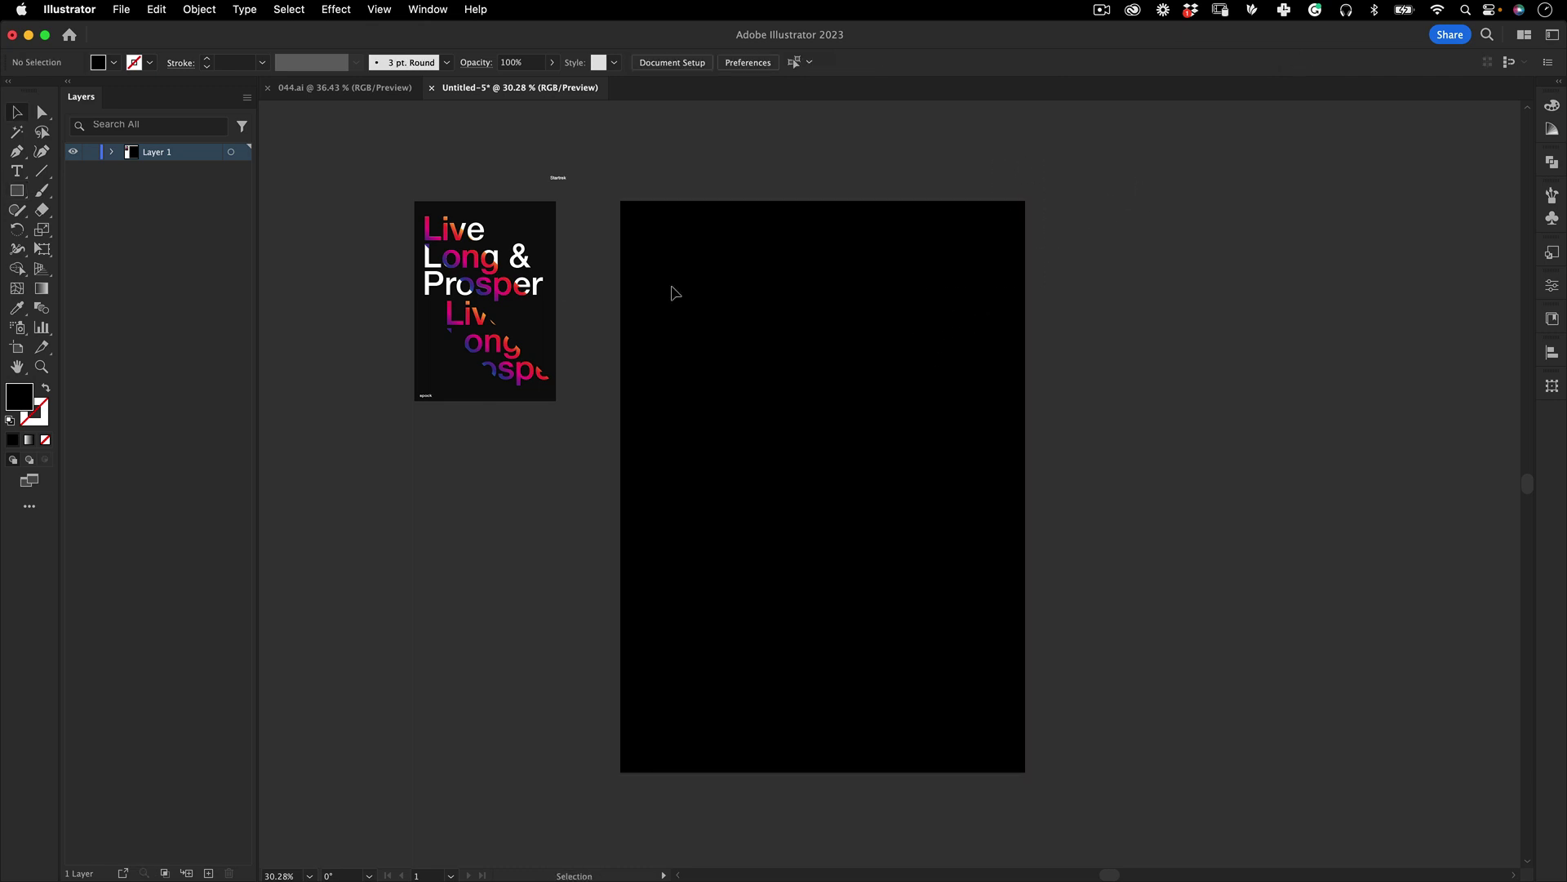
click(111, 152)
click(91, 169)
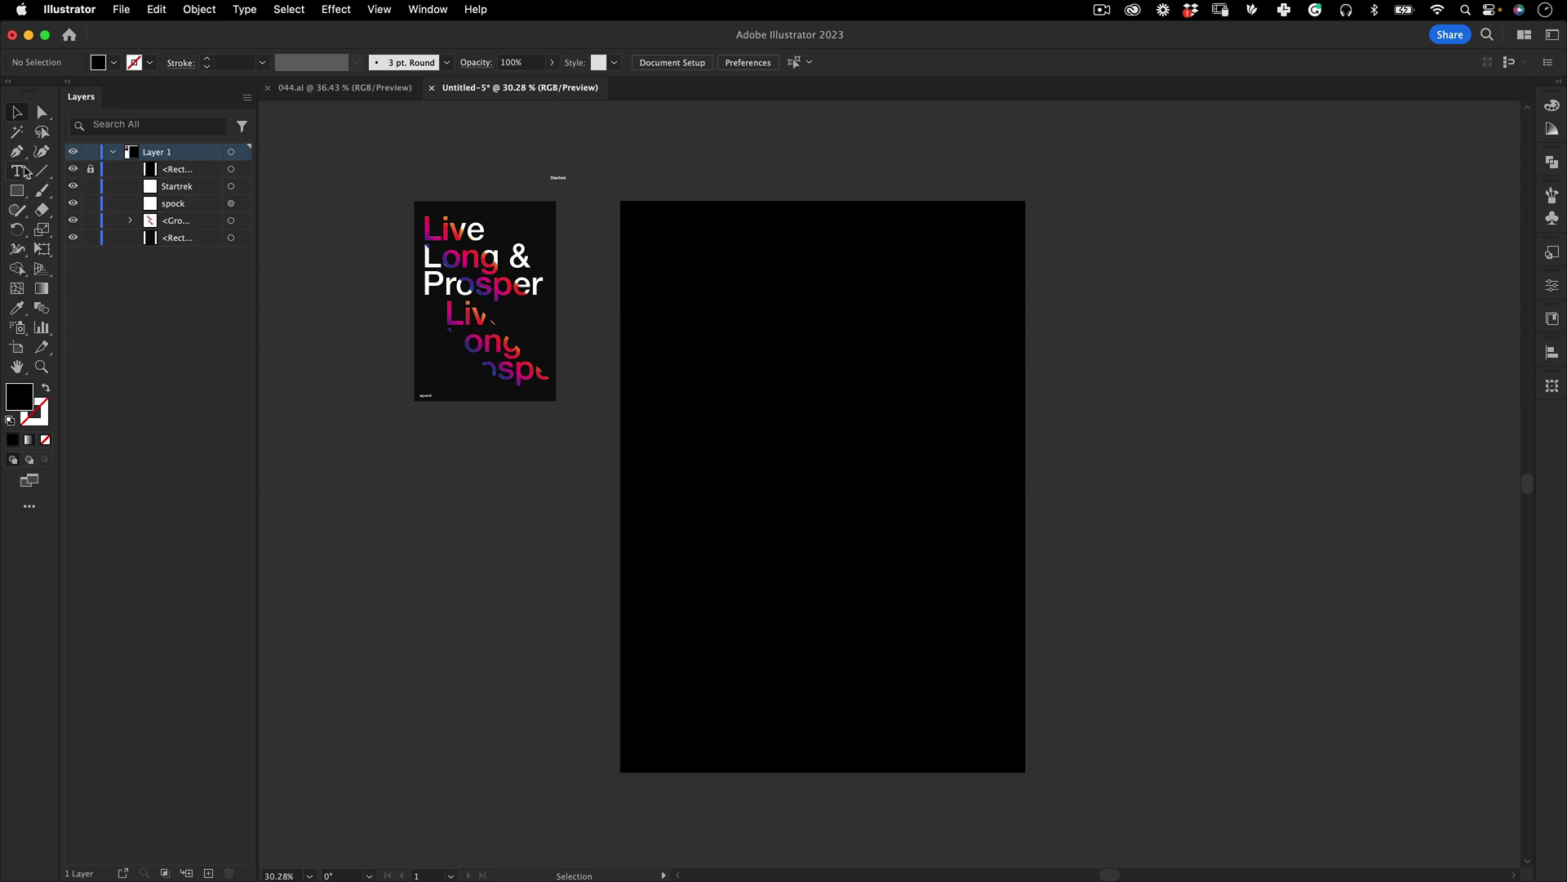
Step: Place a point text object in the upper part of the artboard, with white fill and a font size of 72 px
click(24, 171)
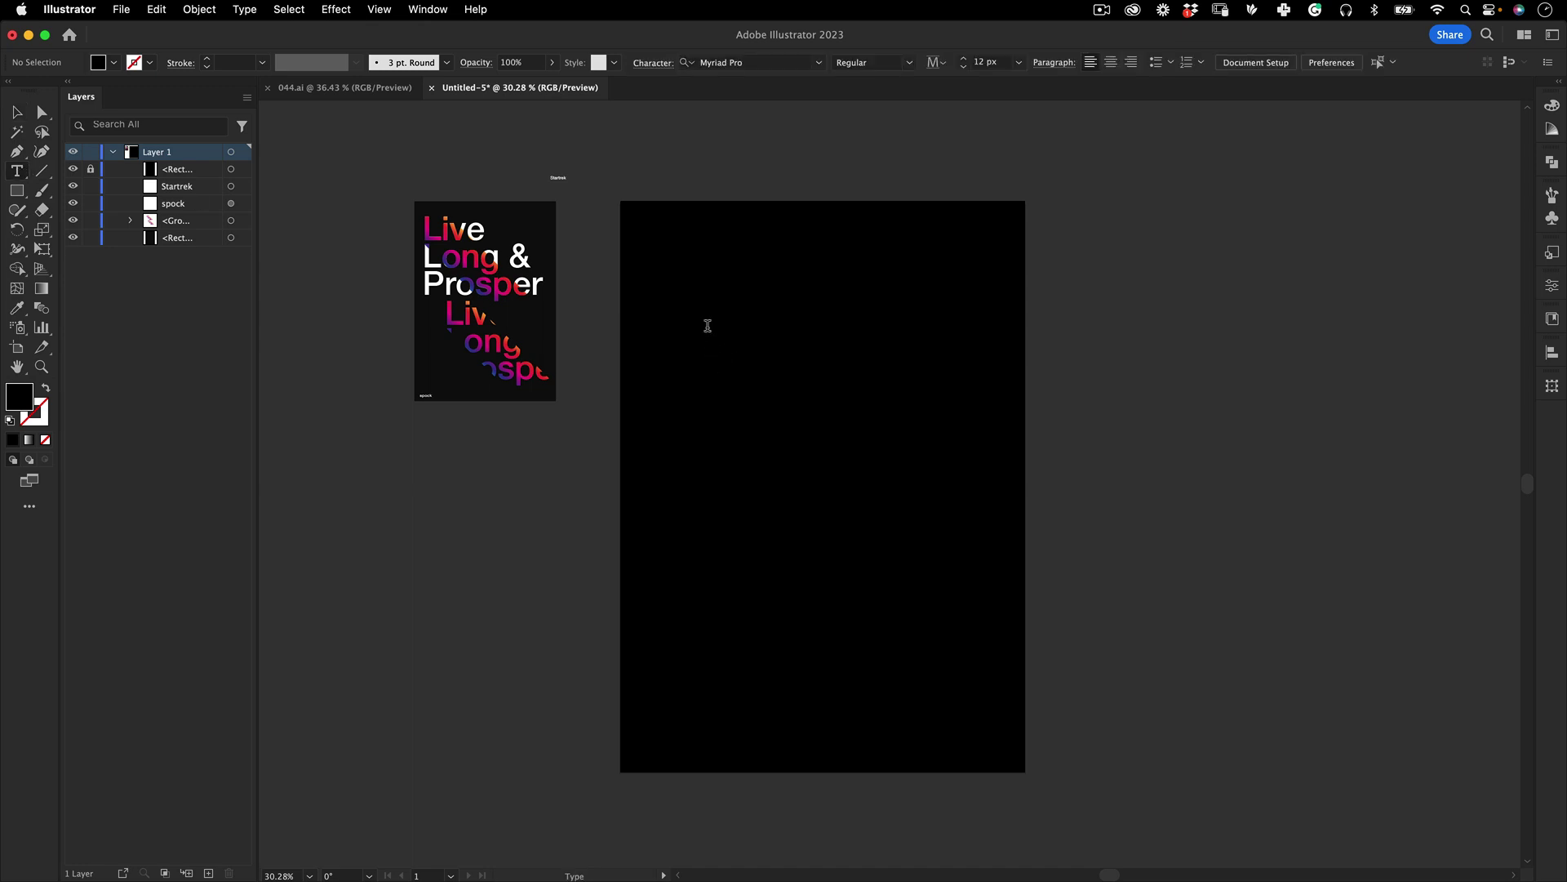
click(708, 326)
key(super+z)
click(722, 325)
double_click(21, 399)
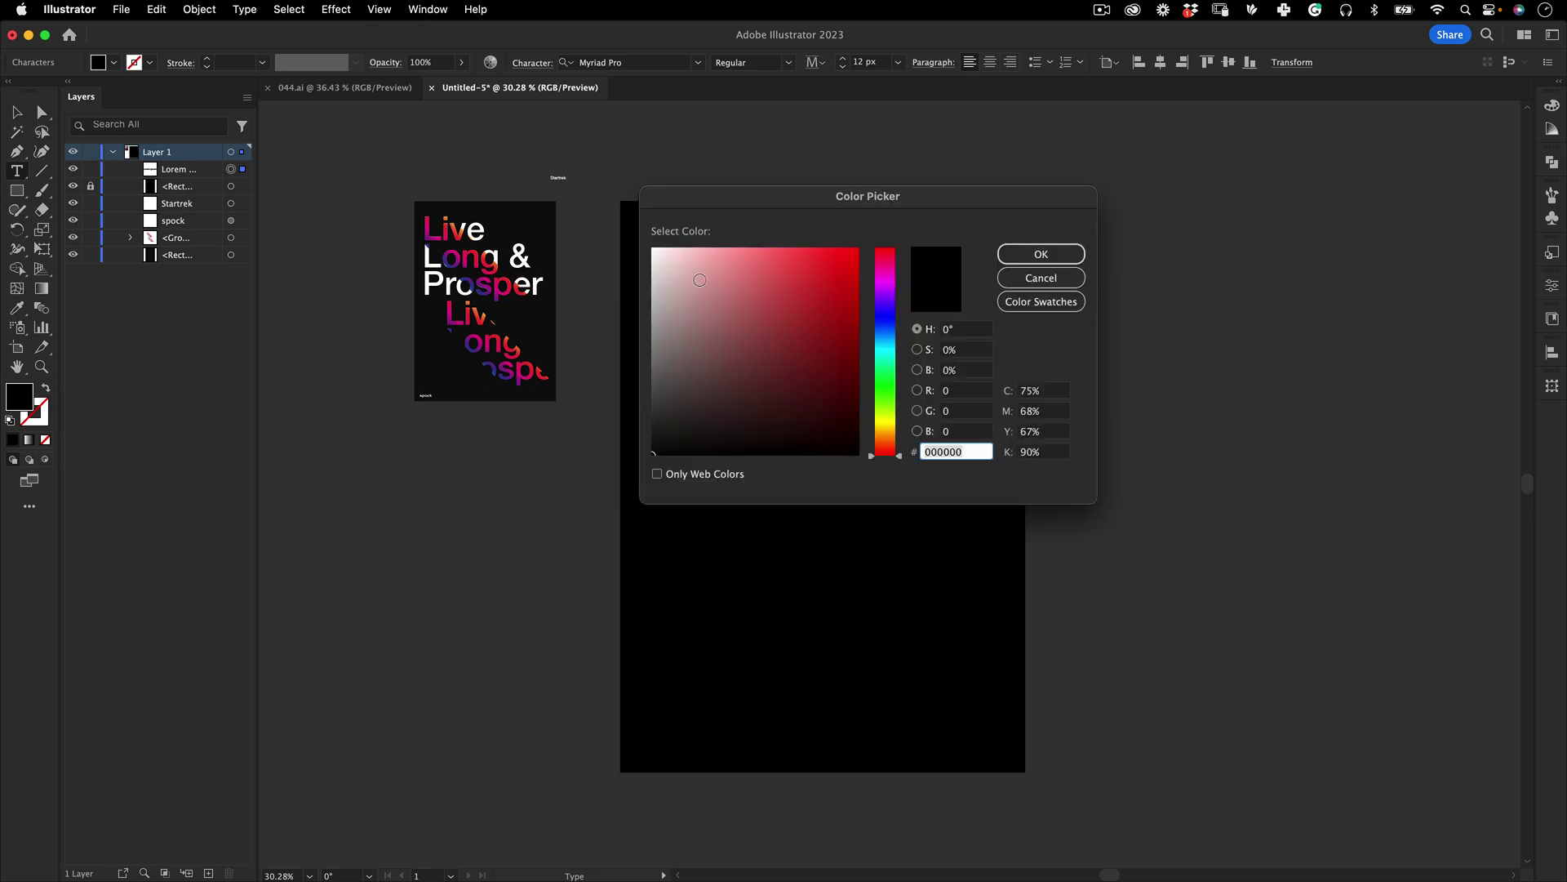
drag(676, 268, 630, 219)
click(1043, 253)
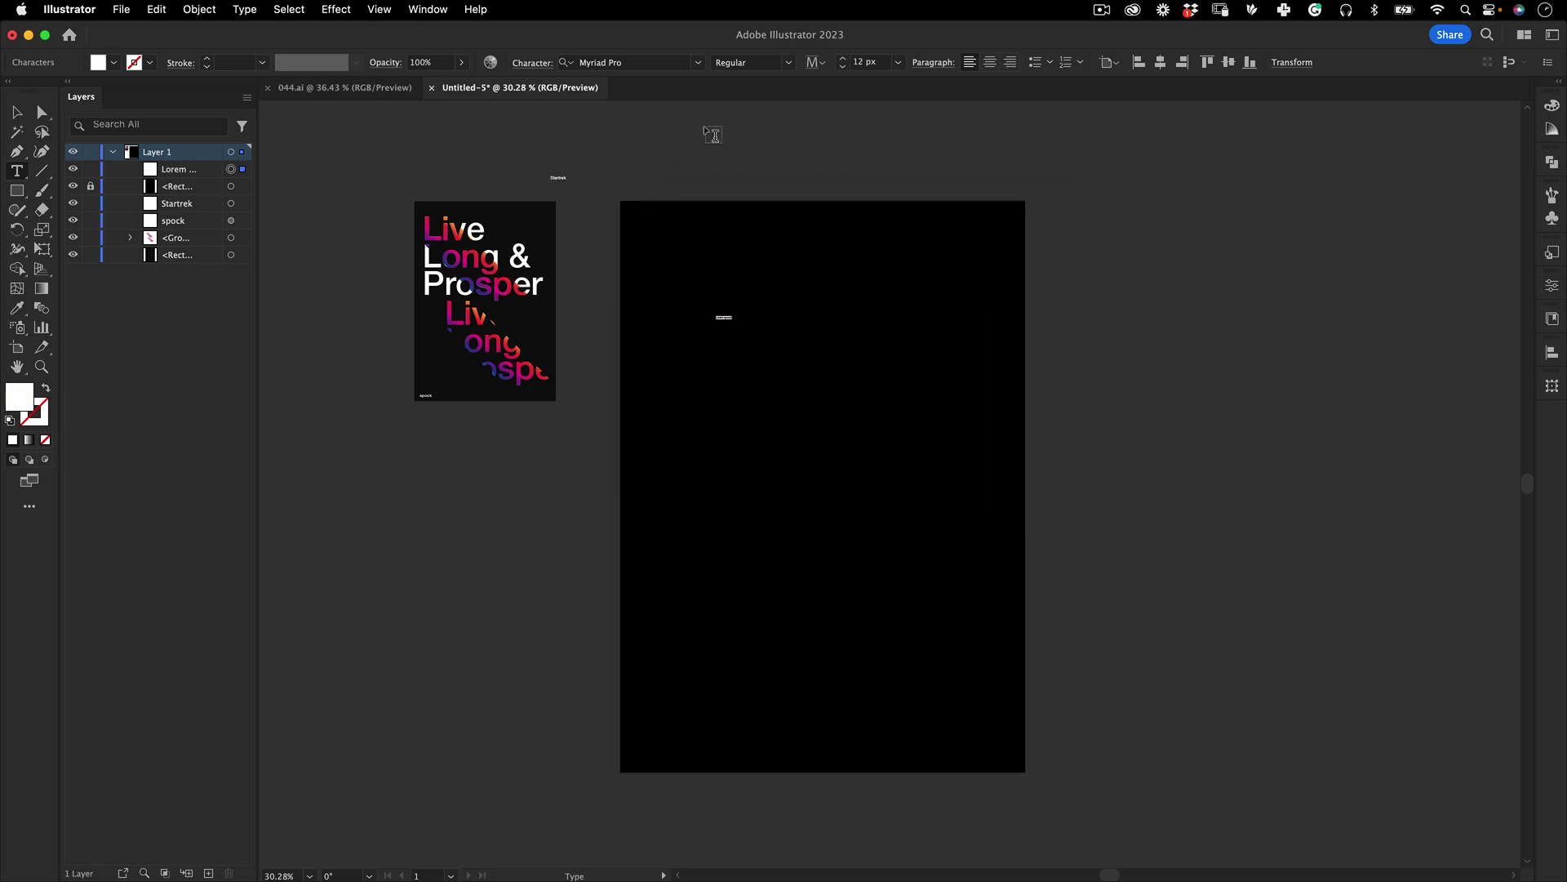
click(898, 62)
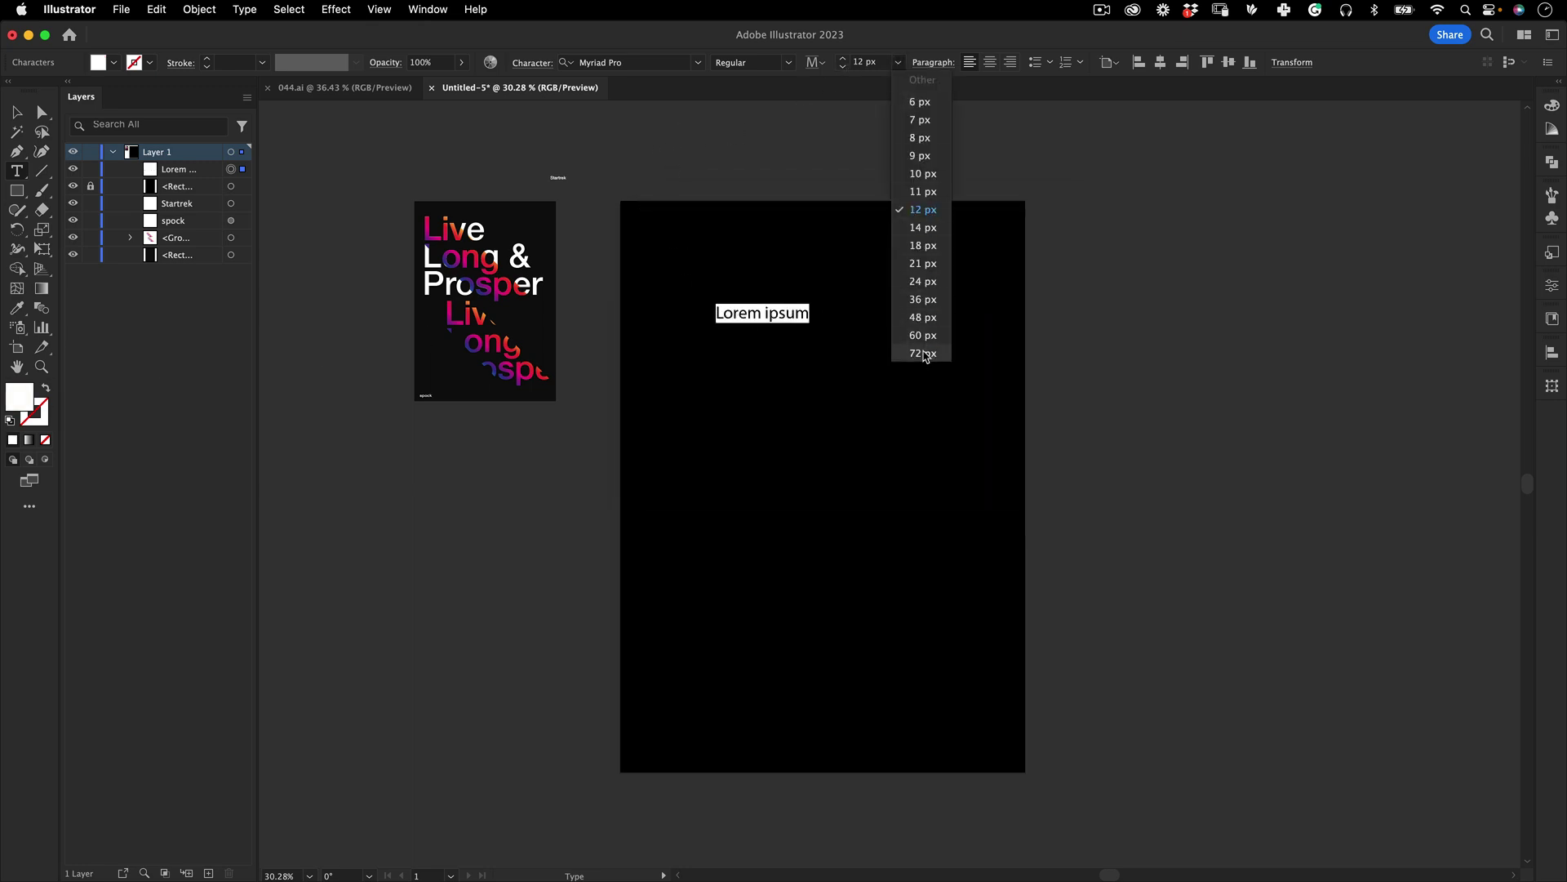
click(924, 353)
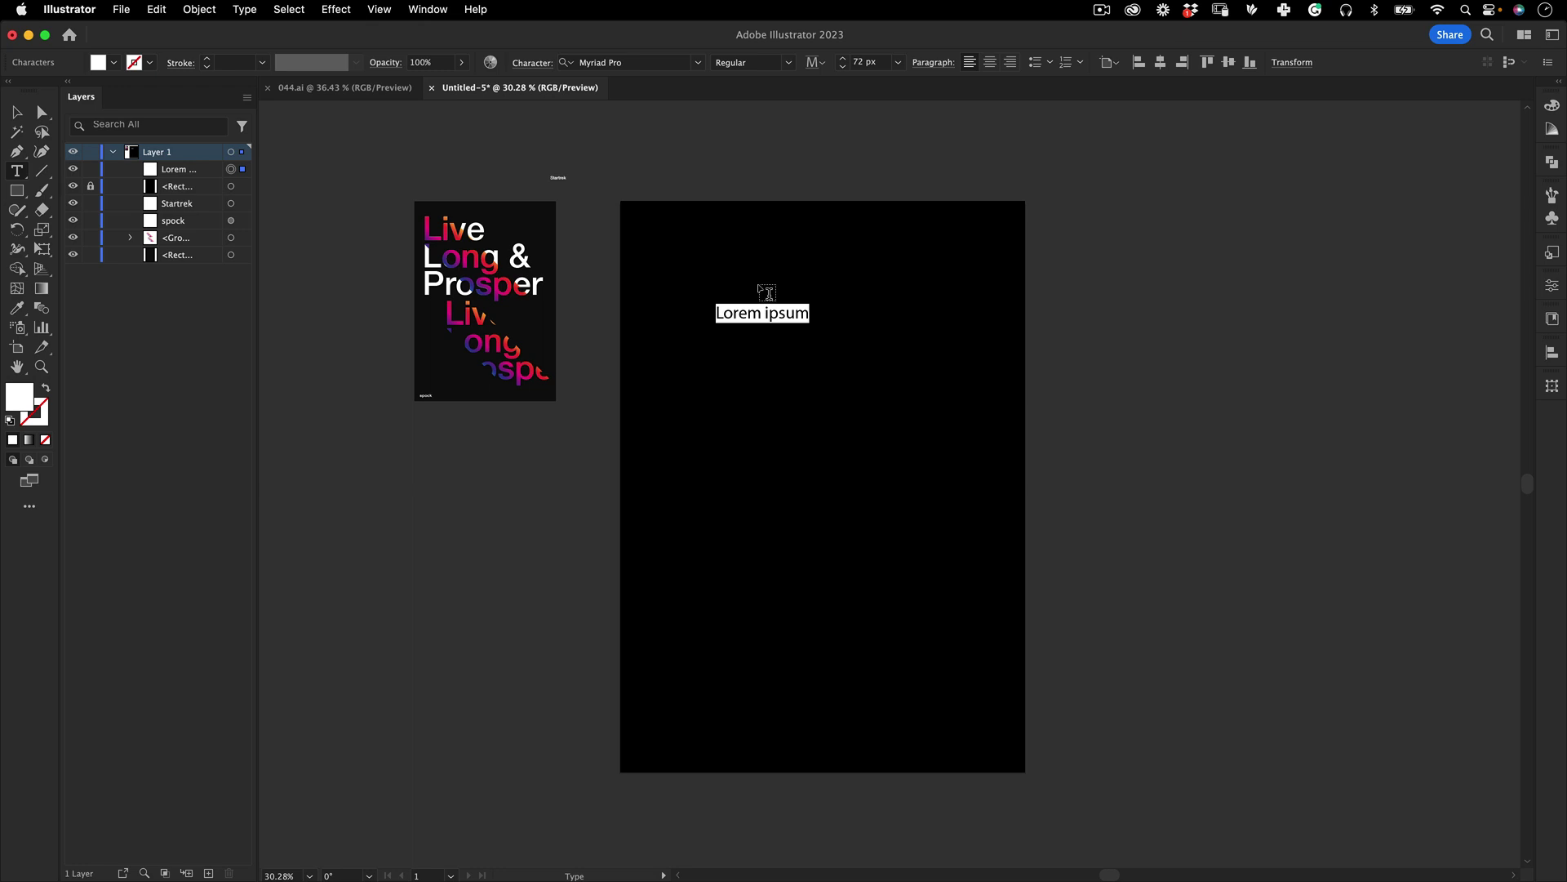
Step: Replace the placeholder text with "Live", "Long &" and "Prosper" on three separate lines
text(live)
key(BackSpace)
key(BackSpace)
key(BackSpace)
key(BackSpace)
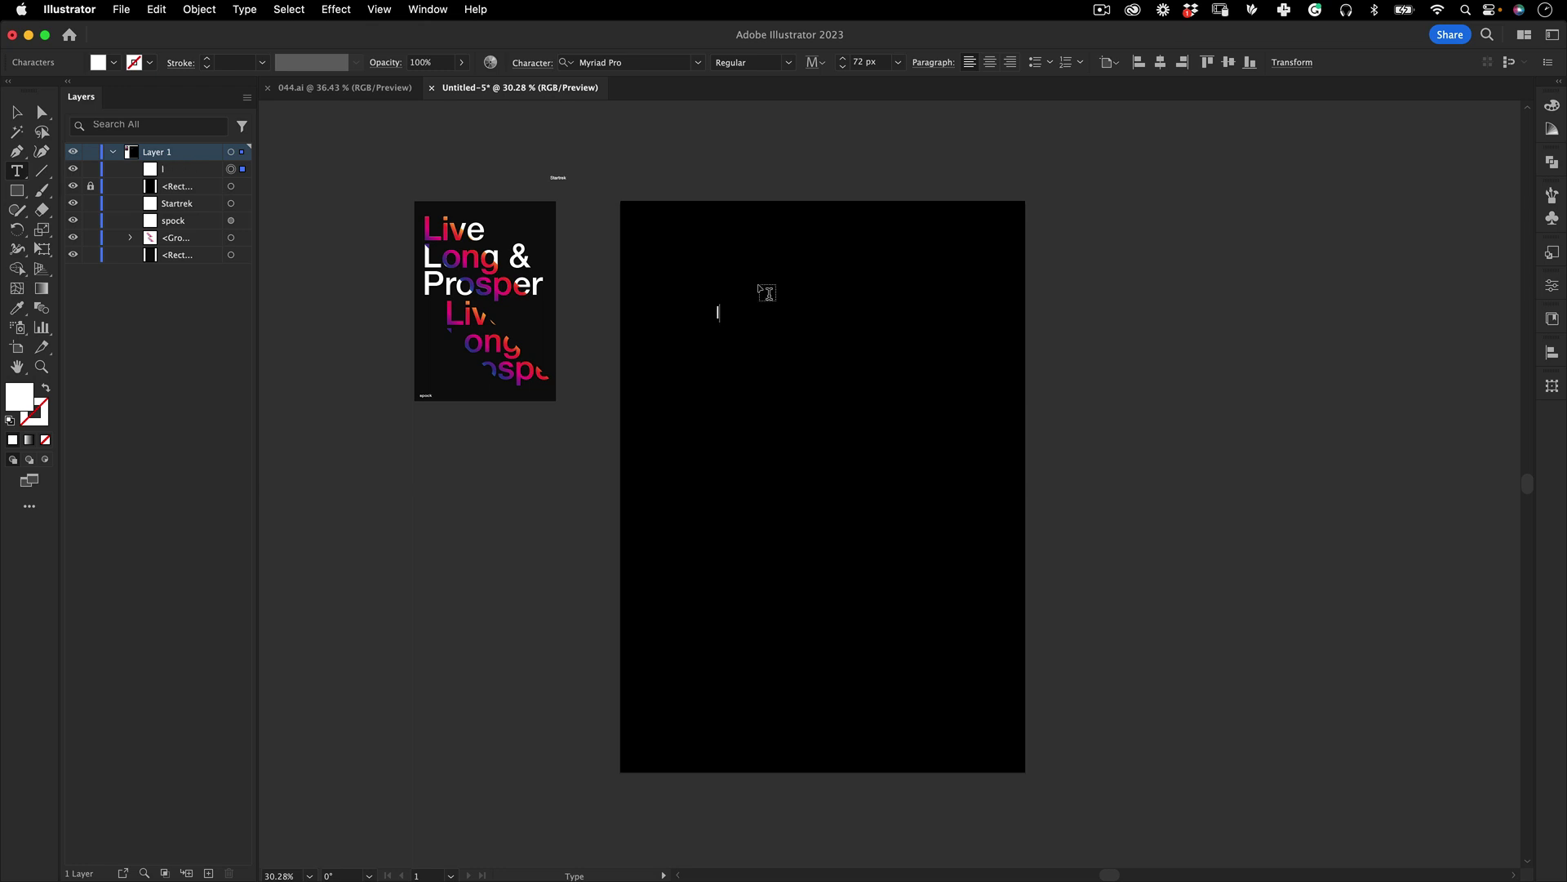
text(Live)
key(Return)
text(long)
key(BackSpace)
key(BackSpace)
key(BackSpace)
text(&)
key(Return)
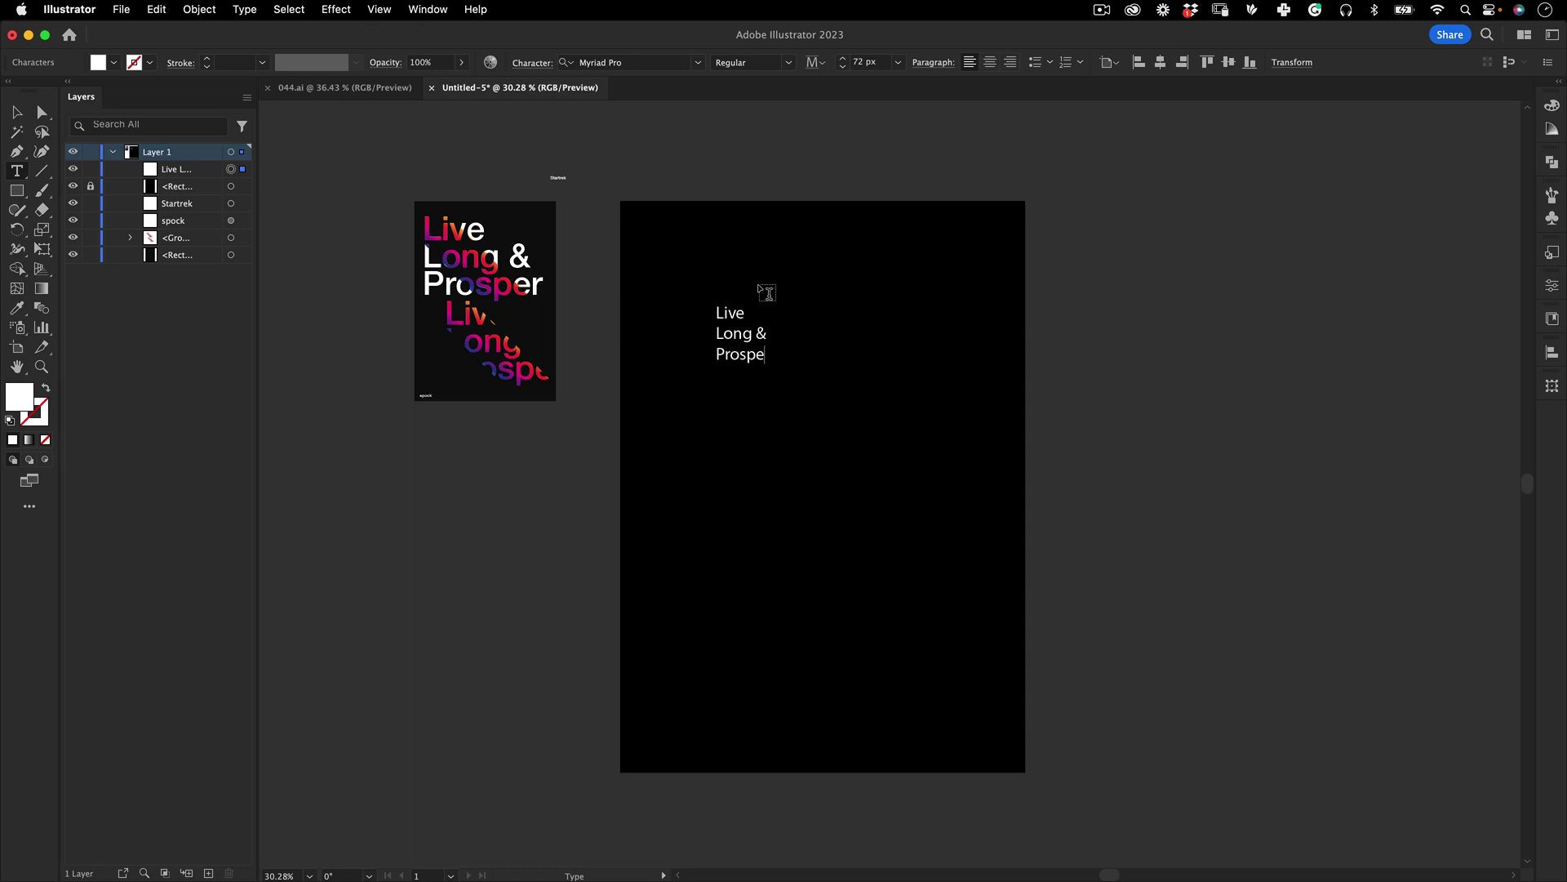
key(Escape)
Step: Enlarge the three-line headline proportionally to a font size of about 415 px and place it in the middle of the artboard
key(e)
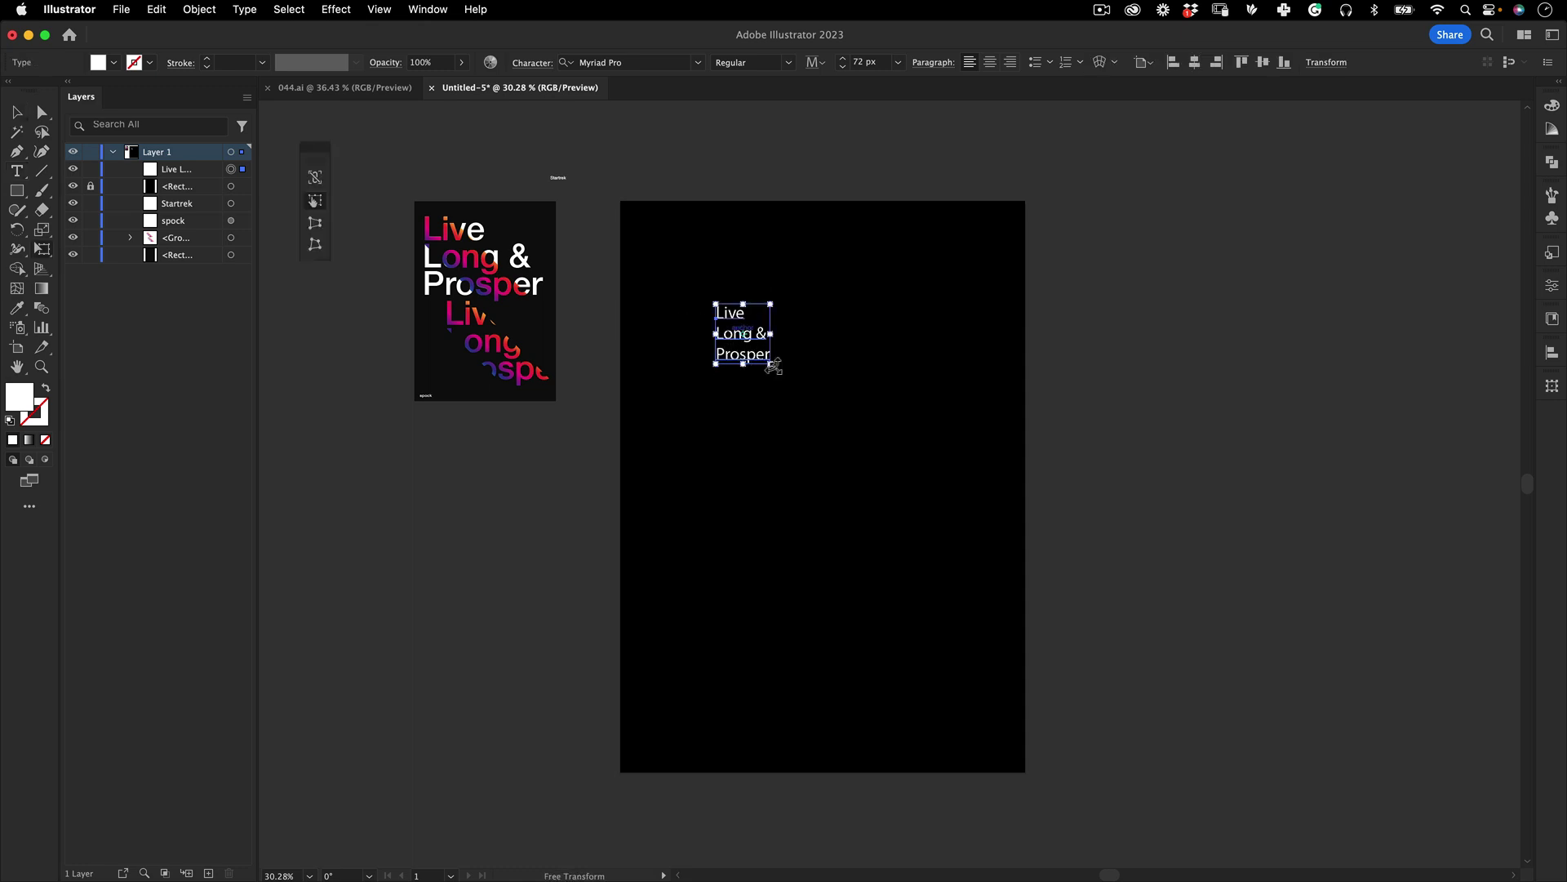
drag(770, 362, 898, 487)
drag(792, 475, 886, 630)
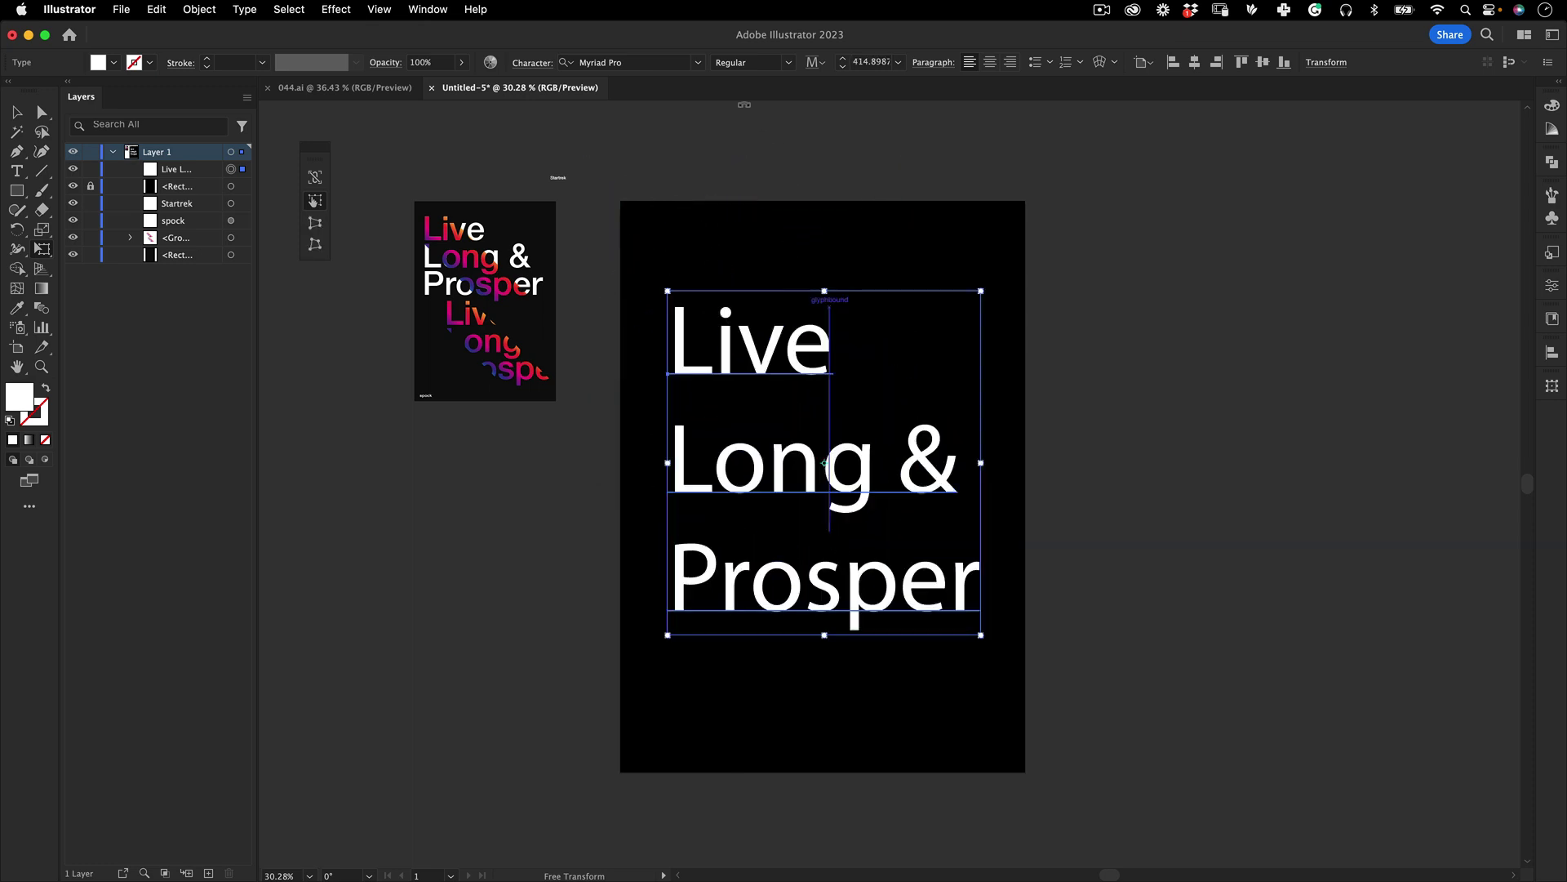
Step: Change the headline font to Helvetica Neue Medium and shrink it to about 384 px so it fits inside the artboard with side margins
click(666, 66)
text(helve)
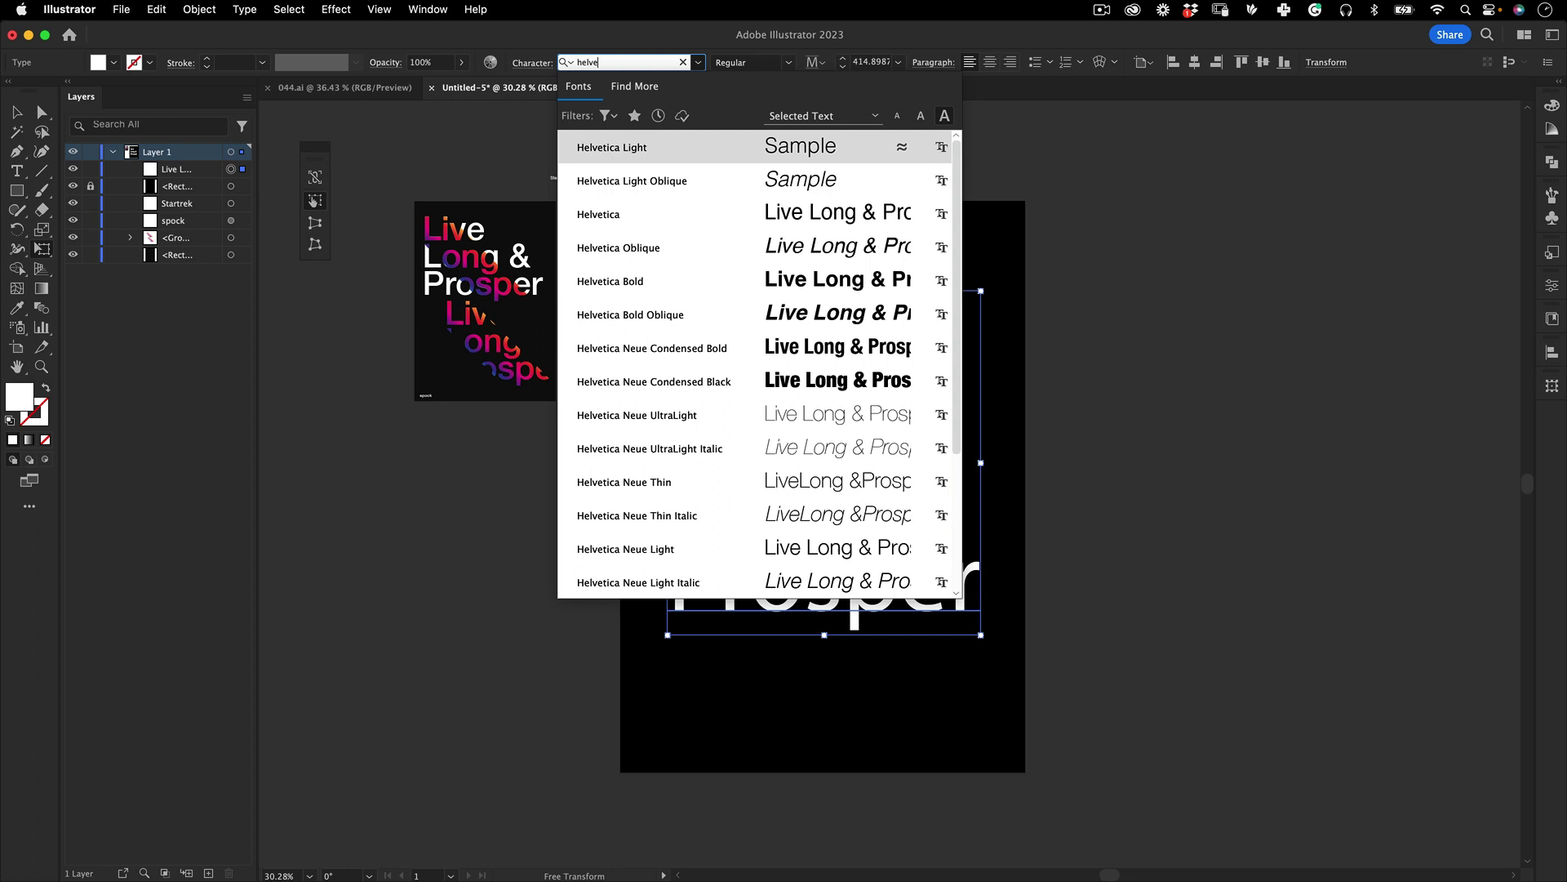
drag(957, 247, 978, 439)
click(833, 481)
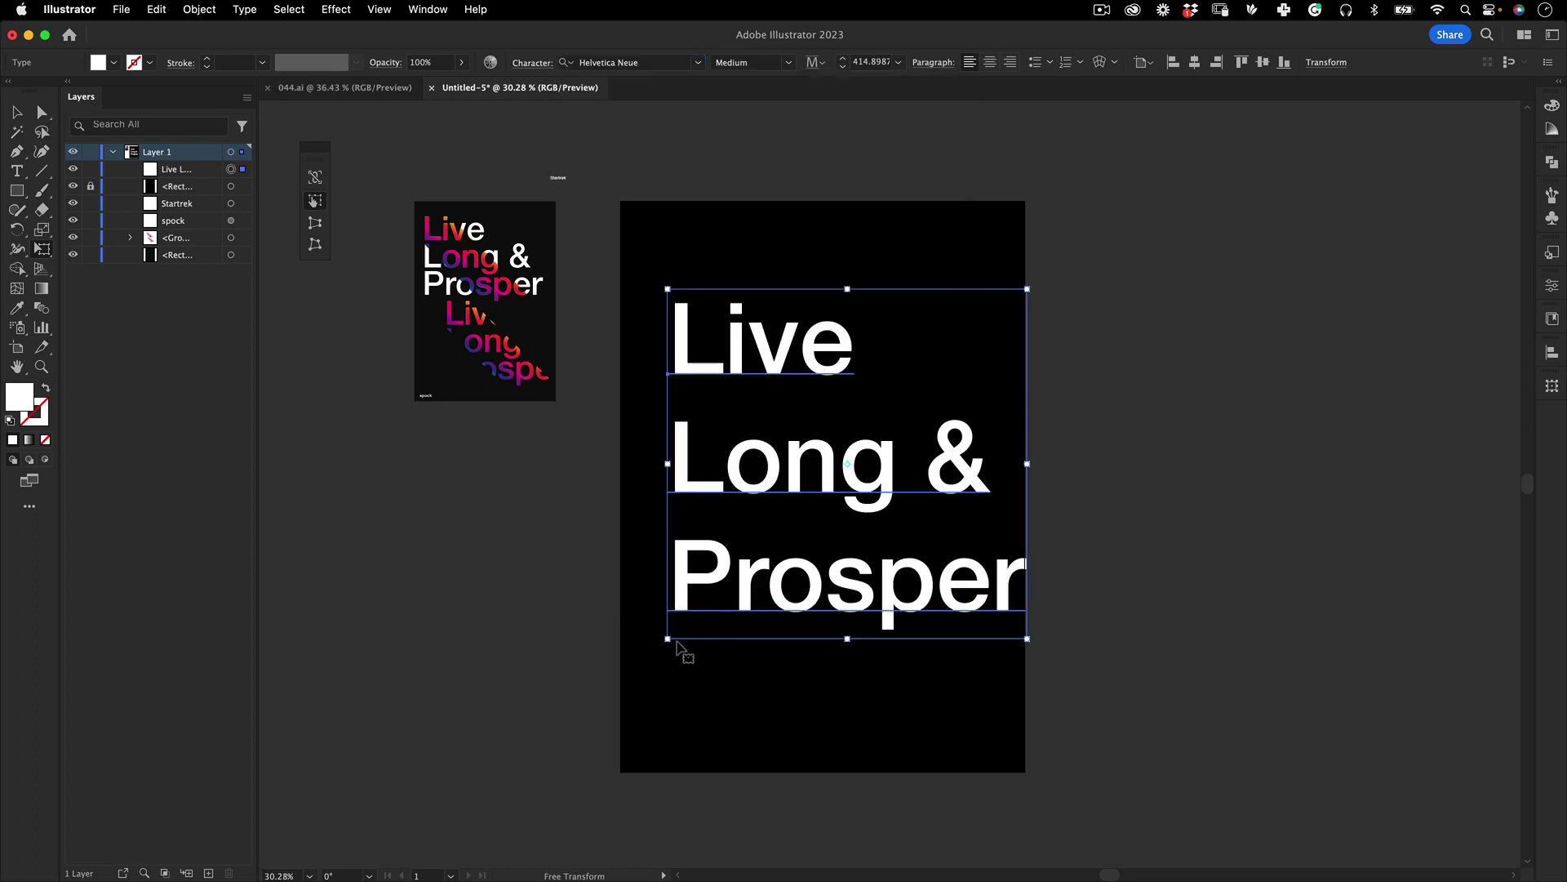
drag(1027, 289, 1015, 308)
drag(846, 485, 821, 481)
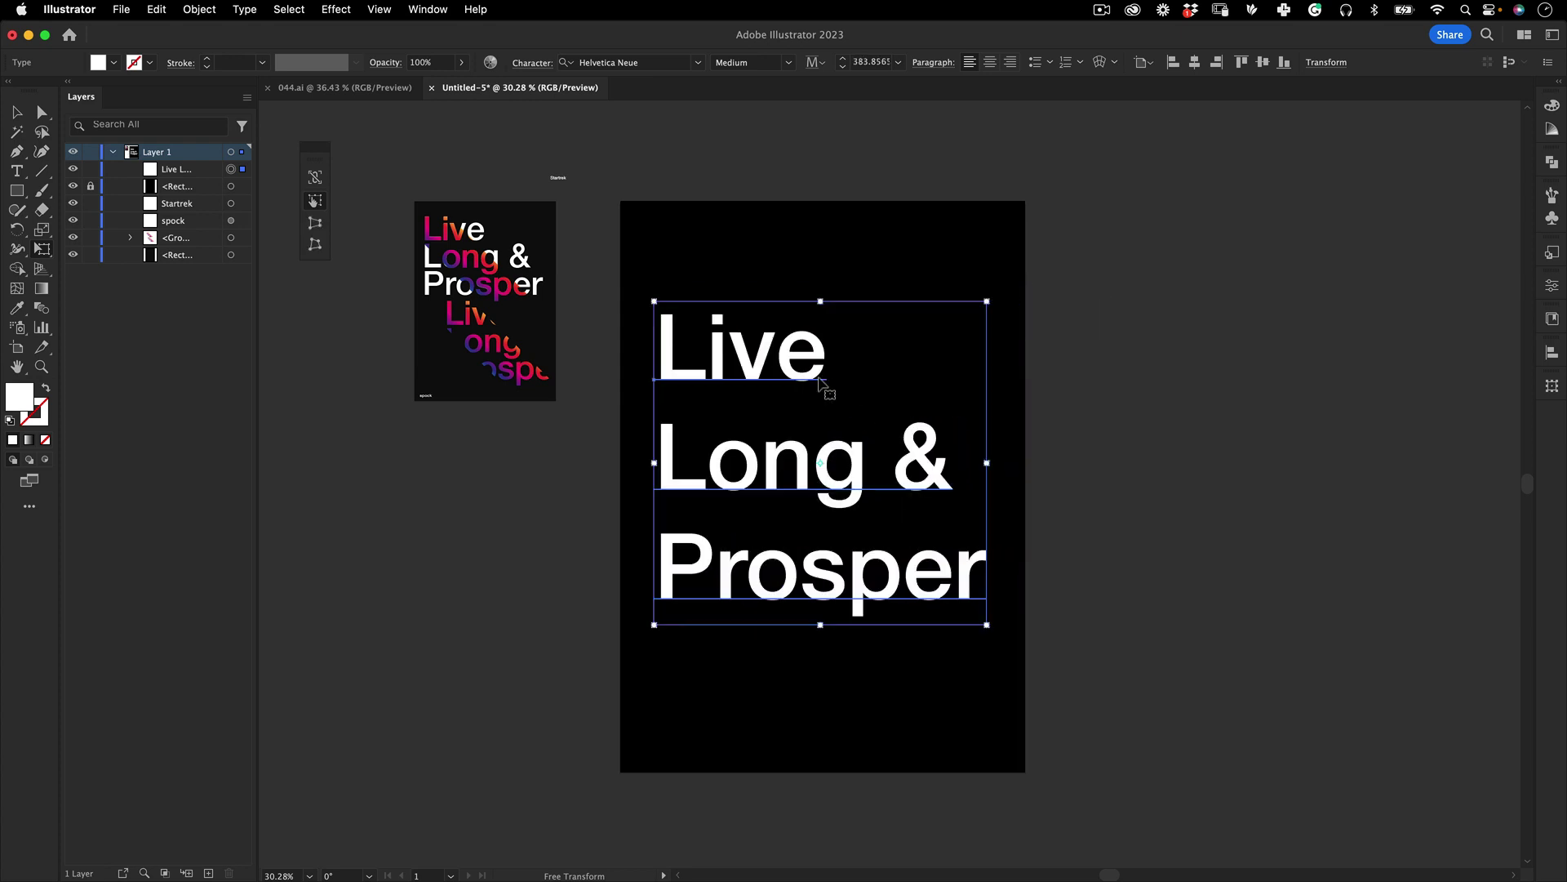
Step: Tighten the leading of all three headline lines until they sit closely stacked
key(v)
click(745, 637)
double_click(745, 589)
key(super+a)
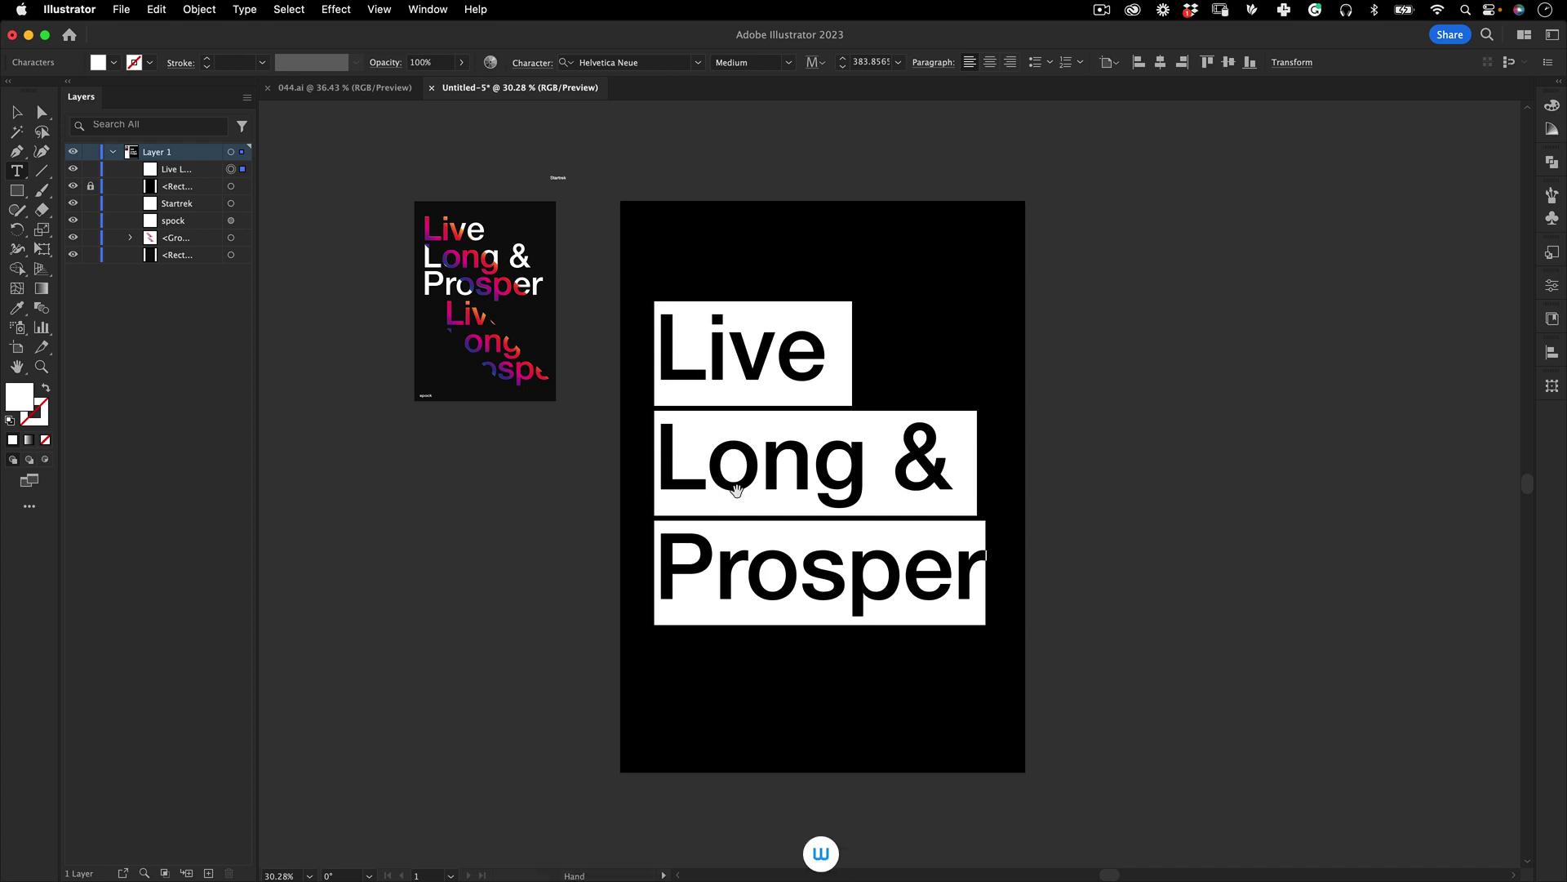
key(alt+Up)
key(alt+Up)
key(alt+Up)
key(alt+Up)
key(alt+Up)
key(alt+Up)
key(alt+Up)
key(alt+Up)
key(alt+Up)
key(alt+Up)
key(alt+Up)
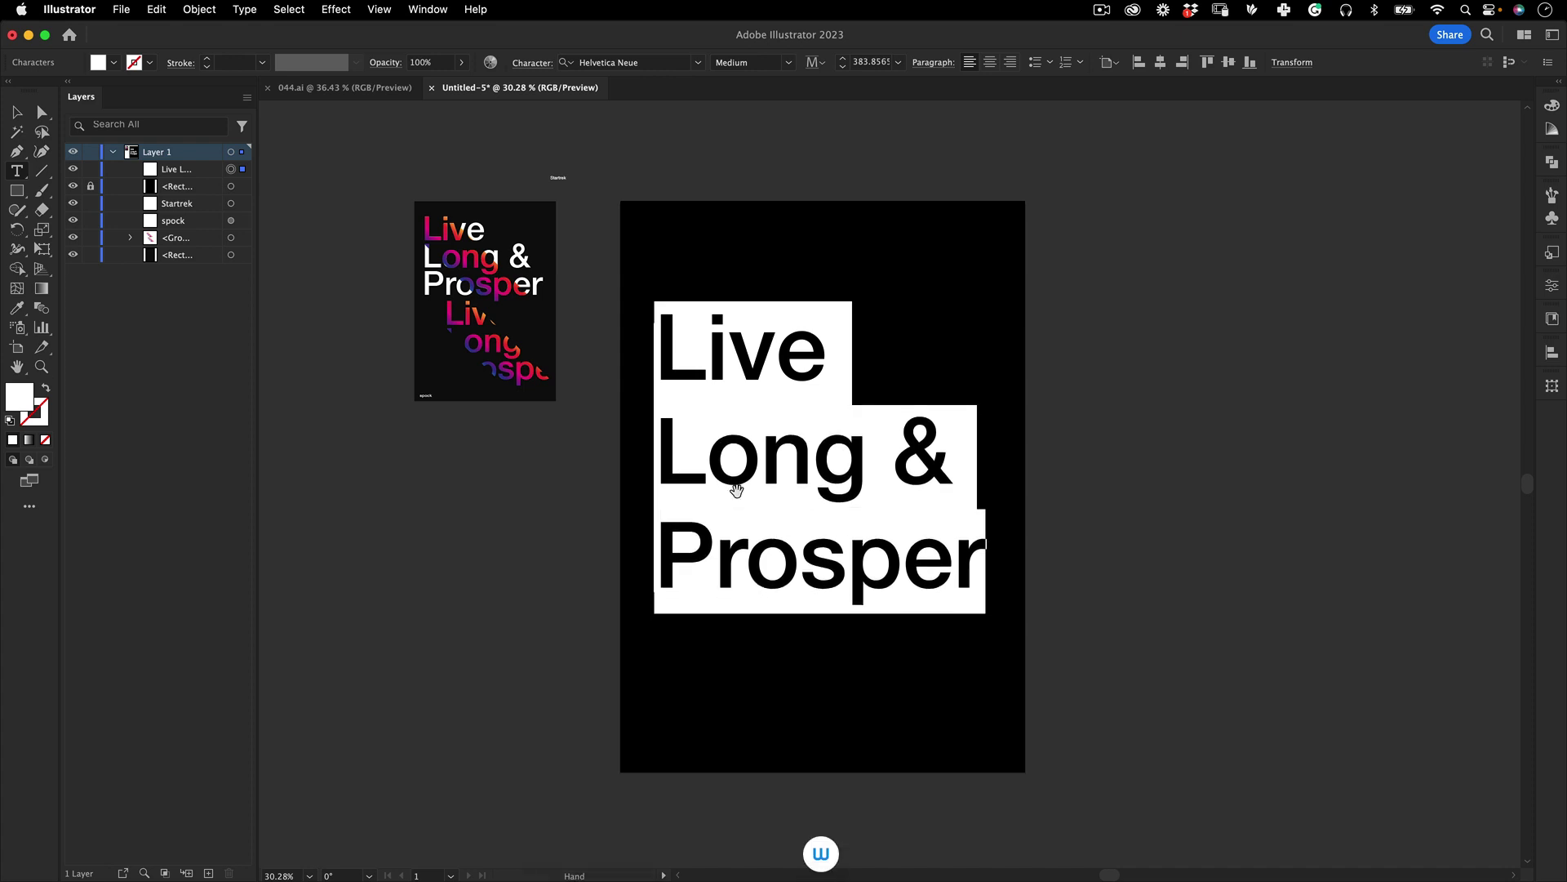
key(alt+Up)
key(alt+Up)
key(alt+Up)
key(alt+Up)
key(alt+Up)
key(alt+Up)
key(alt+Up)
key(alt+Up)
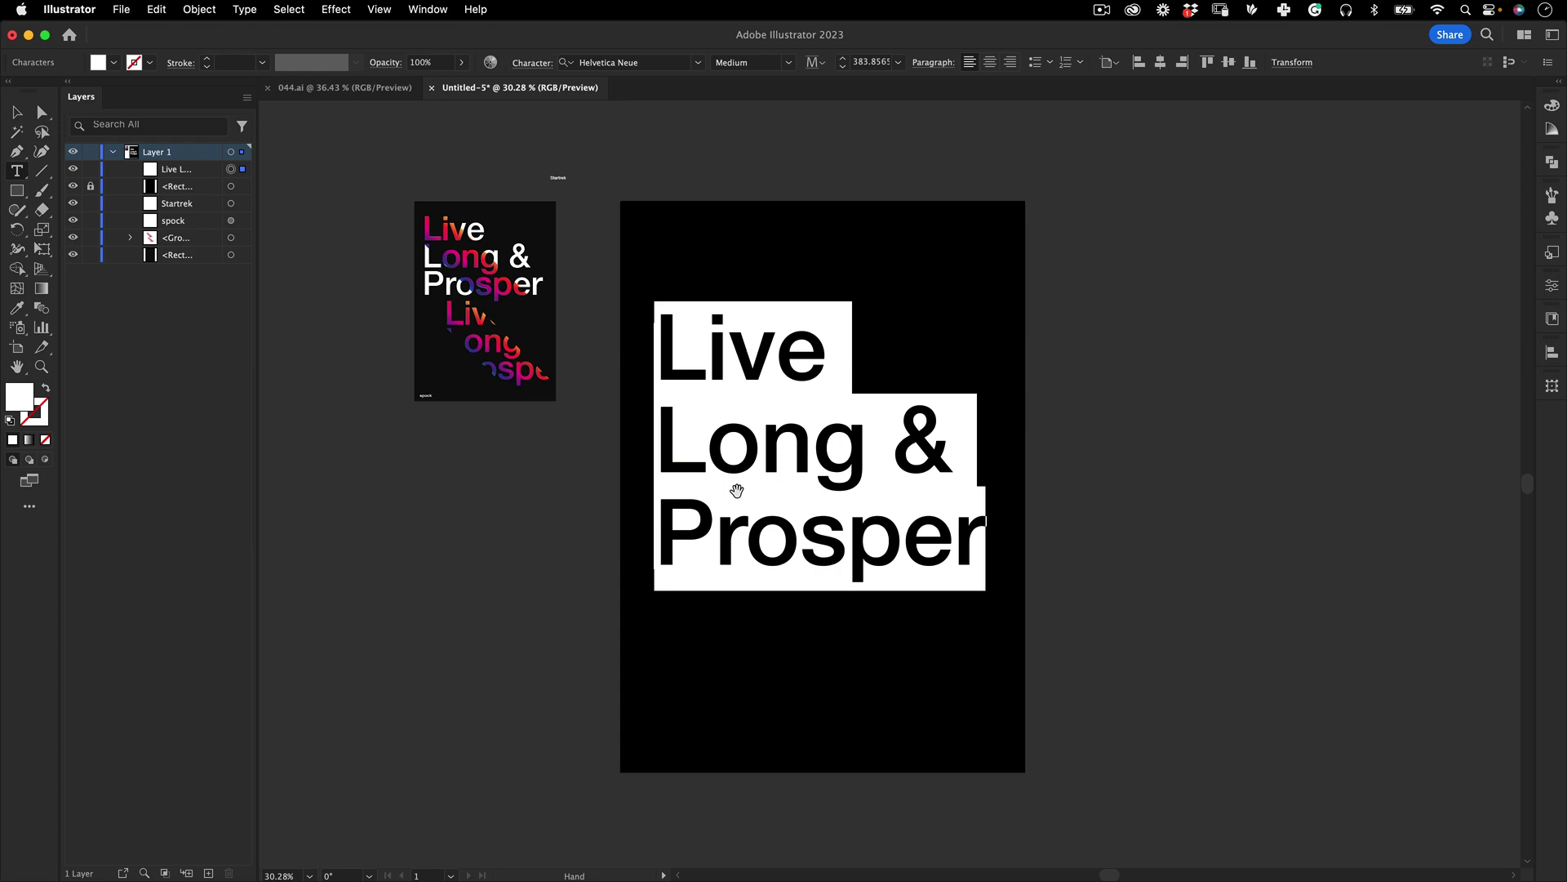
key(alt+Up)
key(alt+Up)
key(alt+Up)
key(alt+Up)
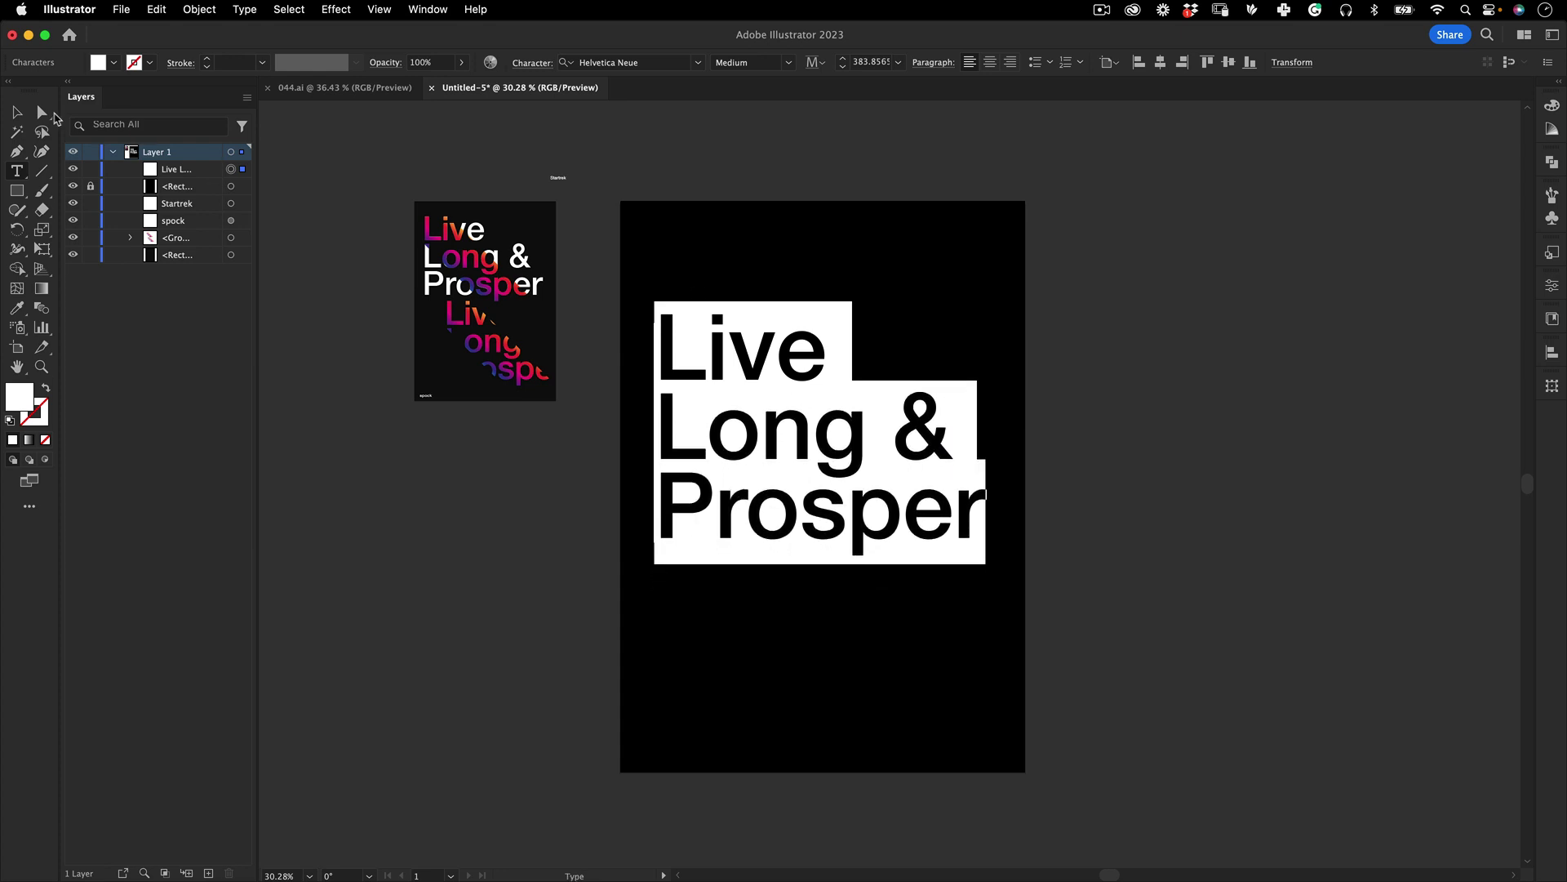
key(Escape)
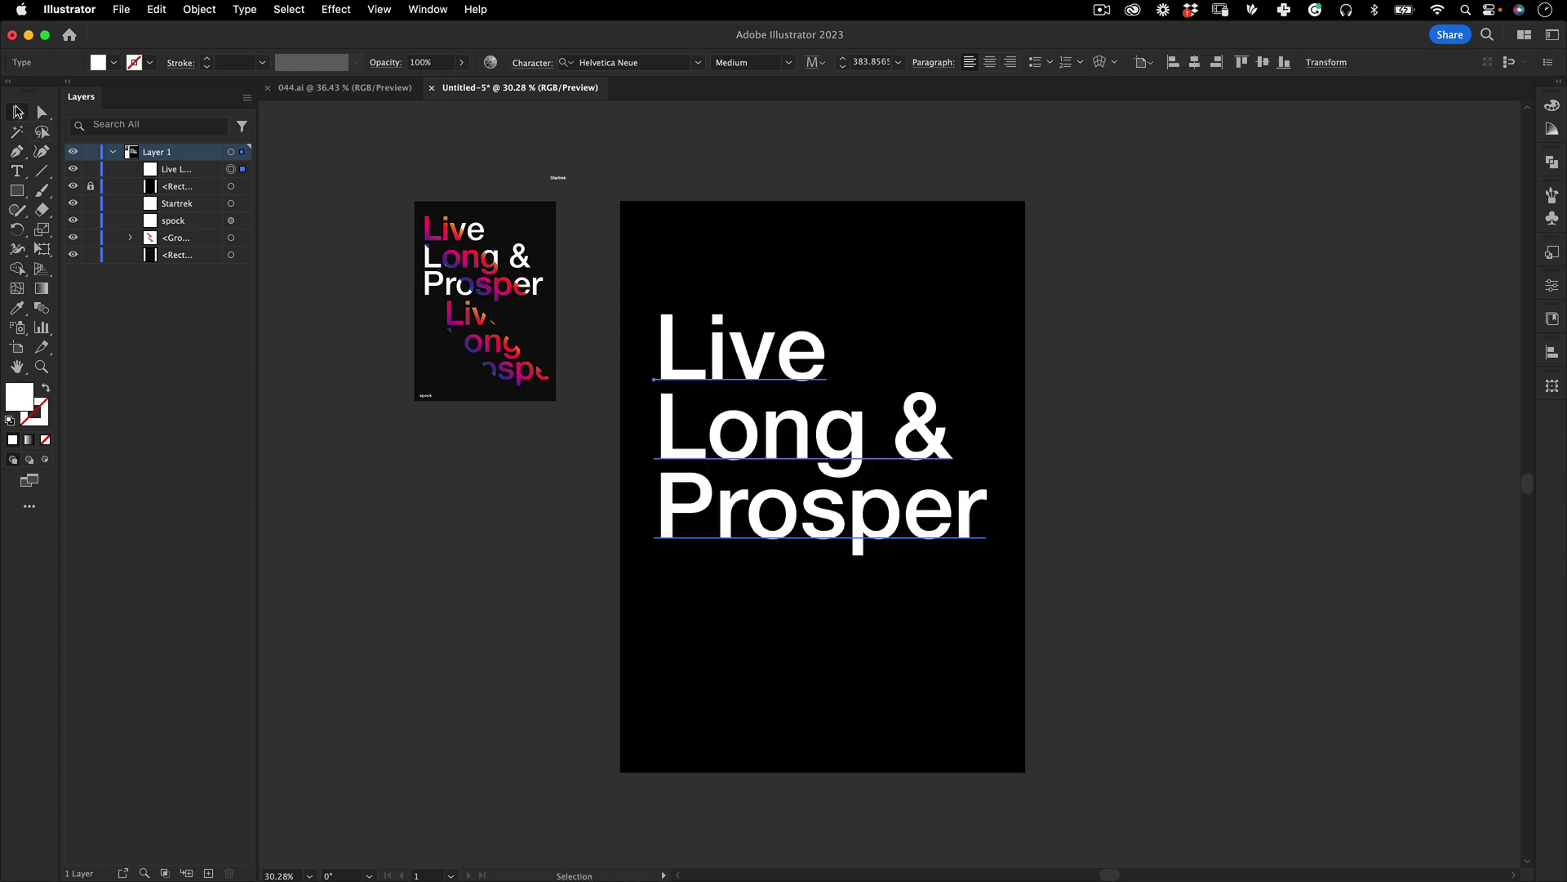
Step: Move the headline slightly down on the artboard, fine-tune its line spacing and deselect it
double_click(835, 512)
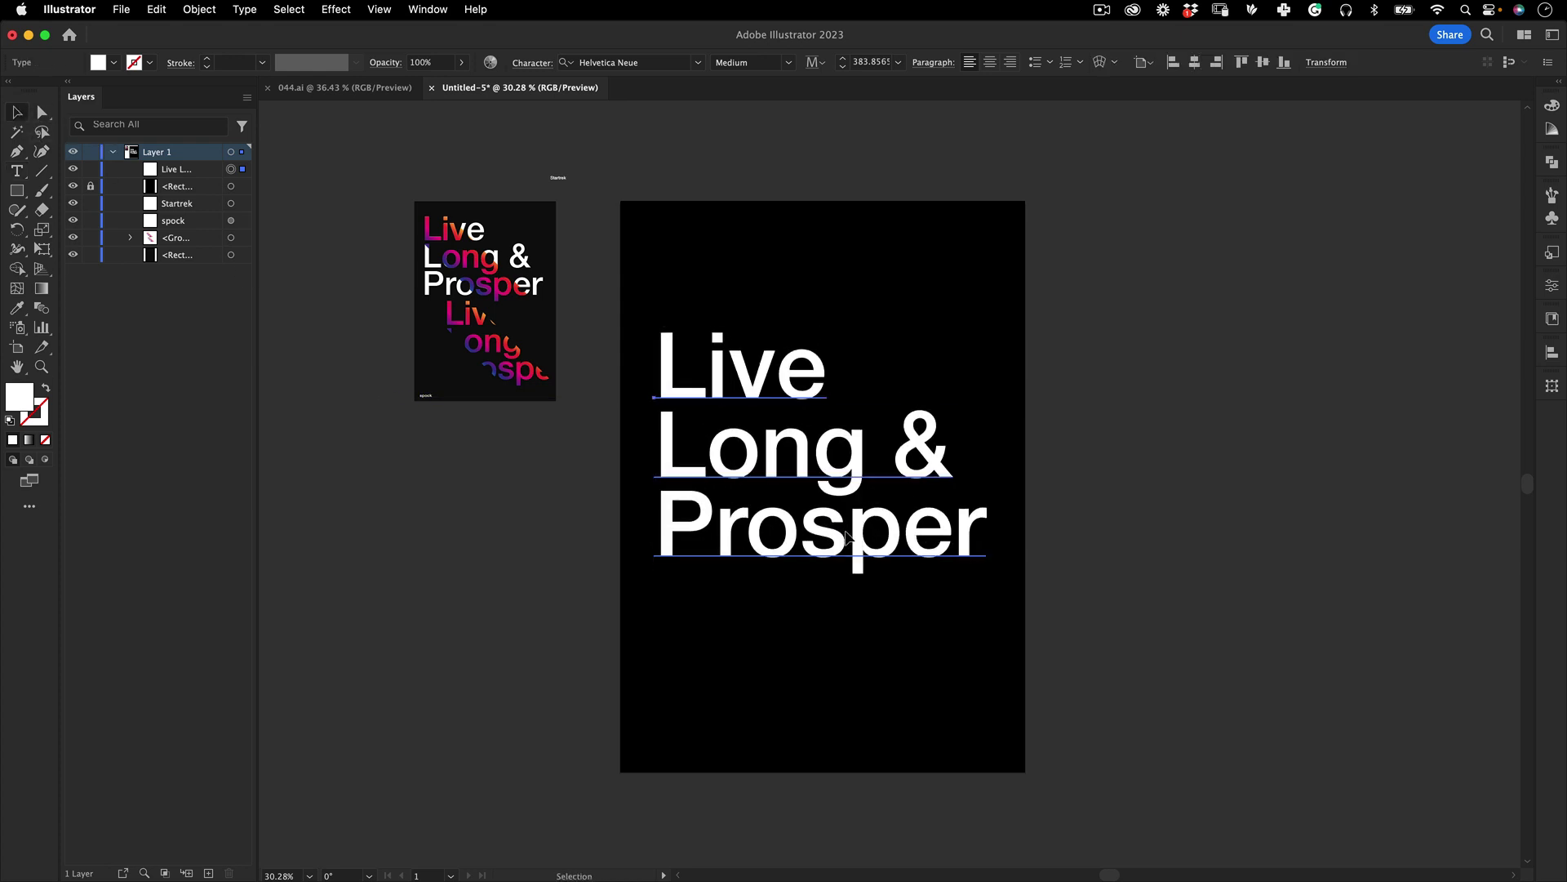
key(super+a)
key(Escape)
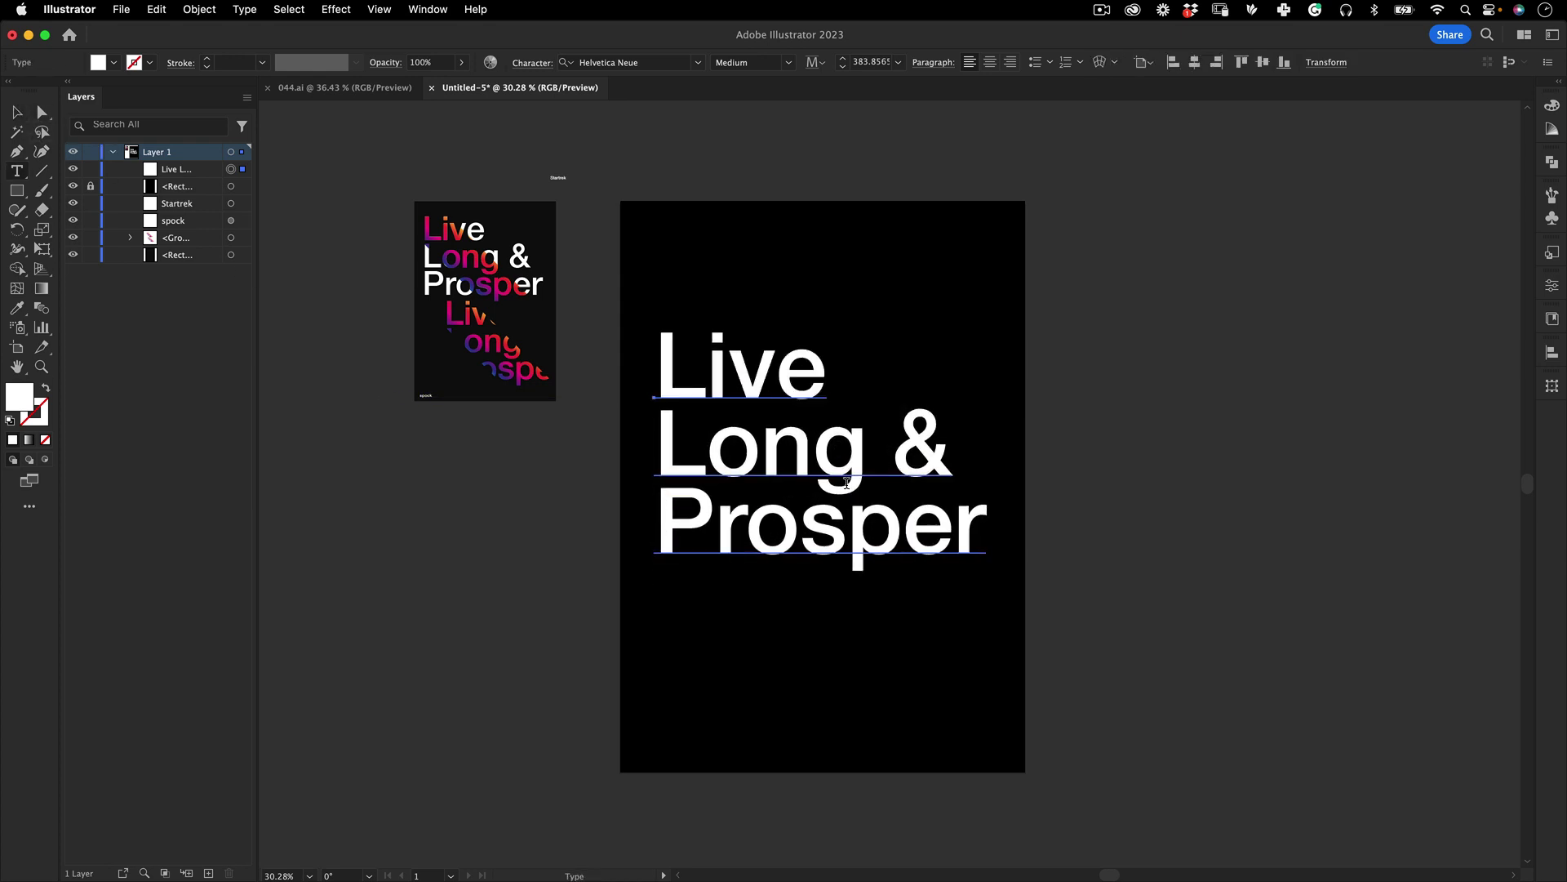
click(18, 113)
click(445, 616)
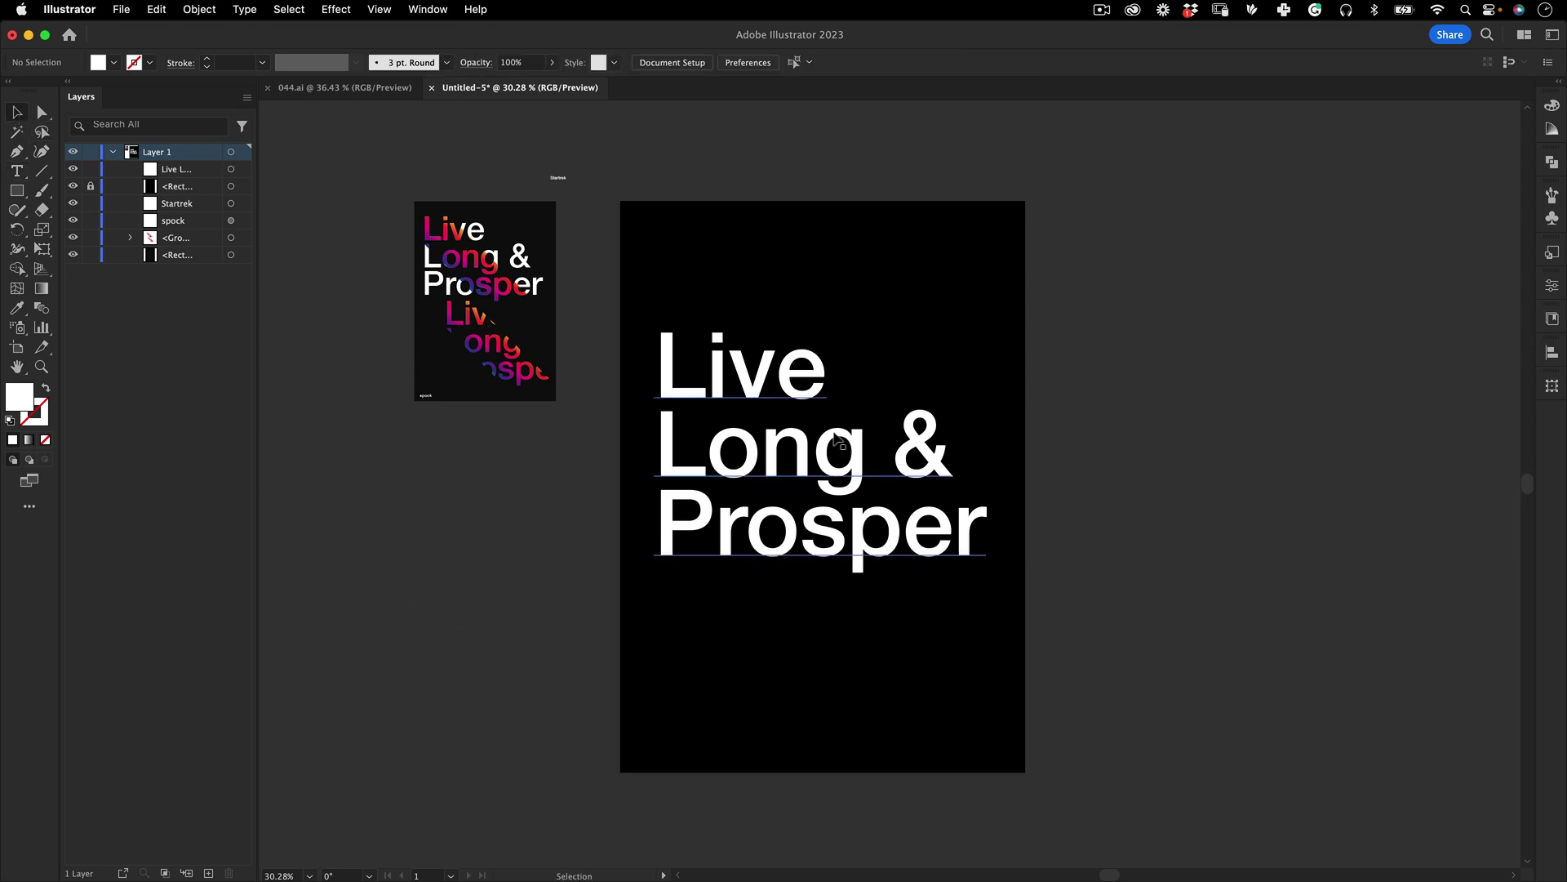
Step: Center the three-line headline horizontally and vertically on the artboard
drag(834, 471, 859, 497)
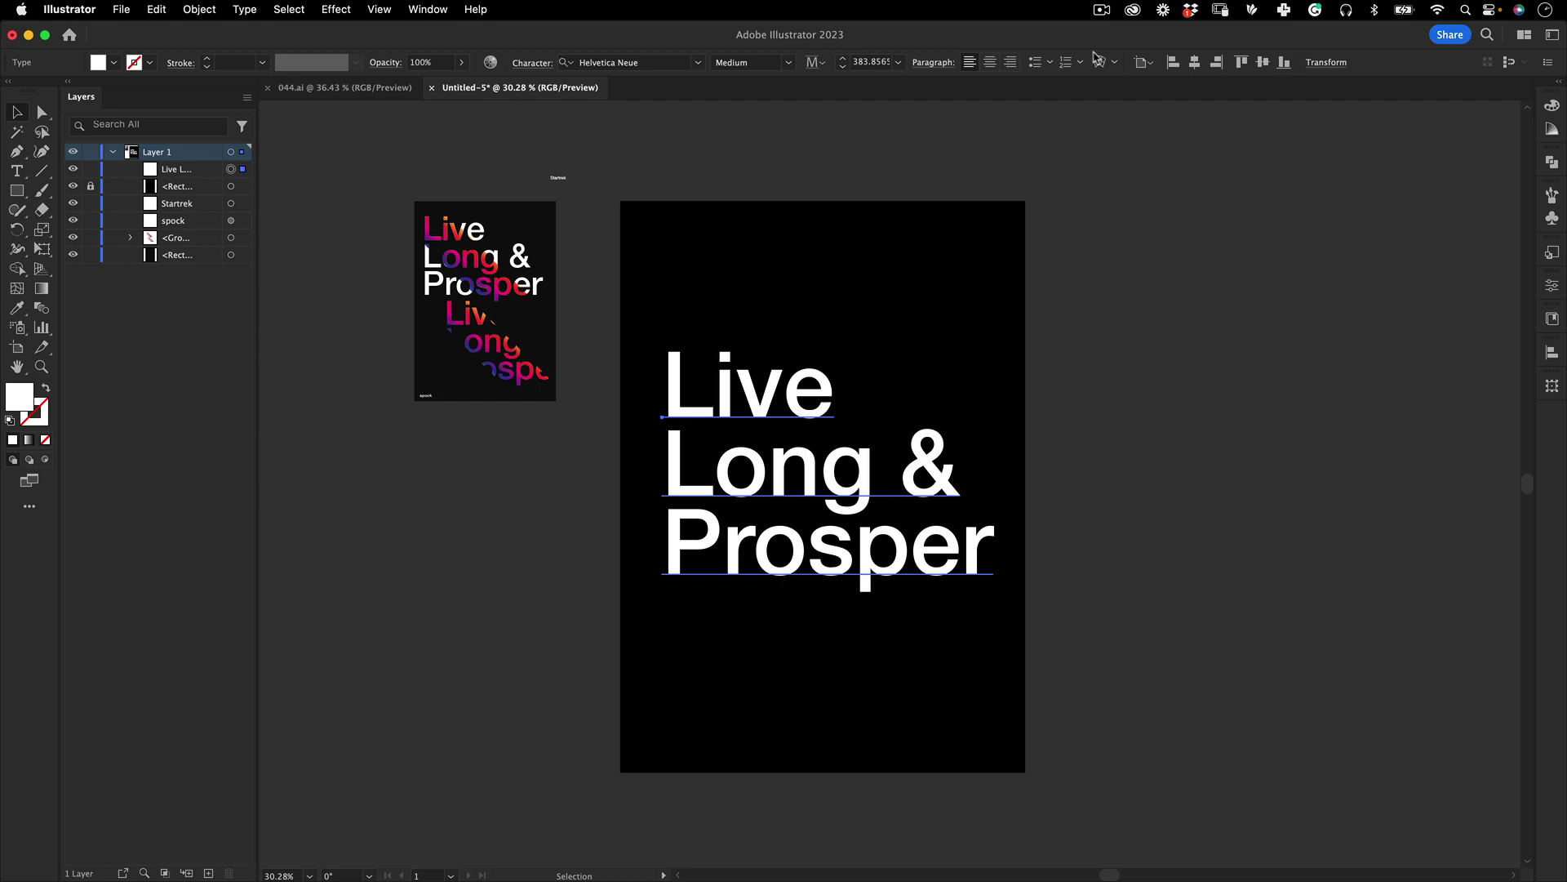
click(1197, 66)
click(1263, 63)
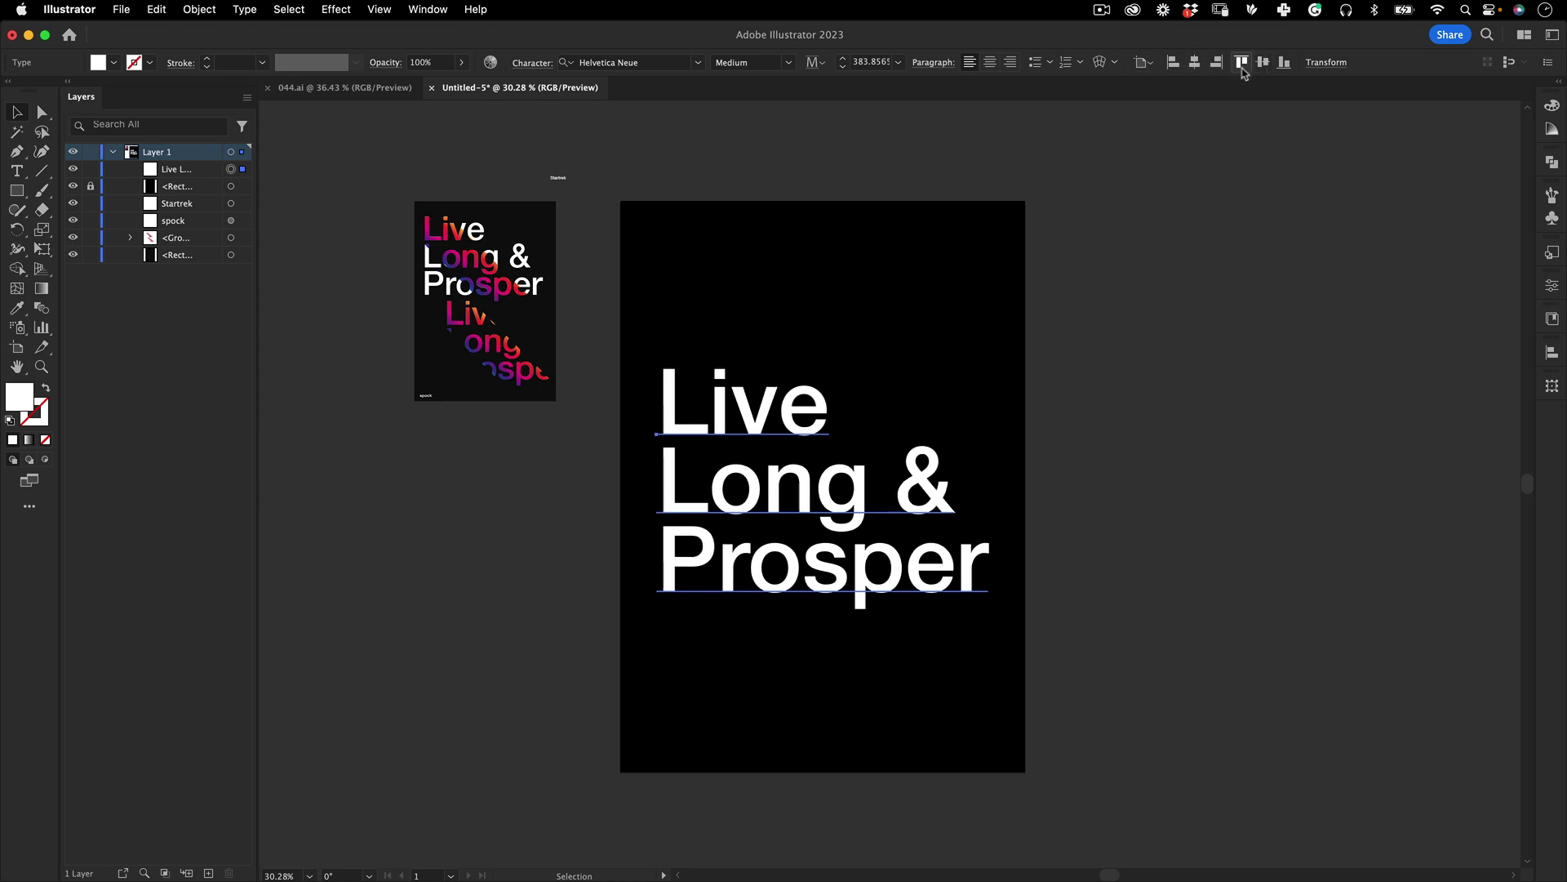
click(1149, 356)
Step: Duplicate the headline in place and convert the upper copy to outlines
click(765, 493)
click(169, 12)
click(204, 97)
click(157, 10)
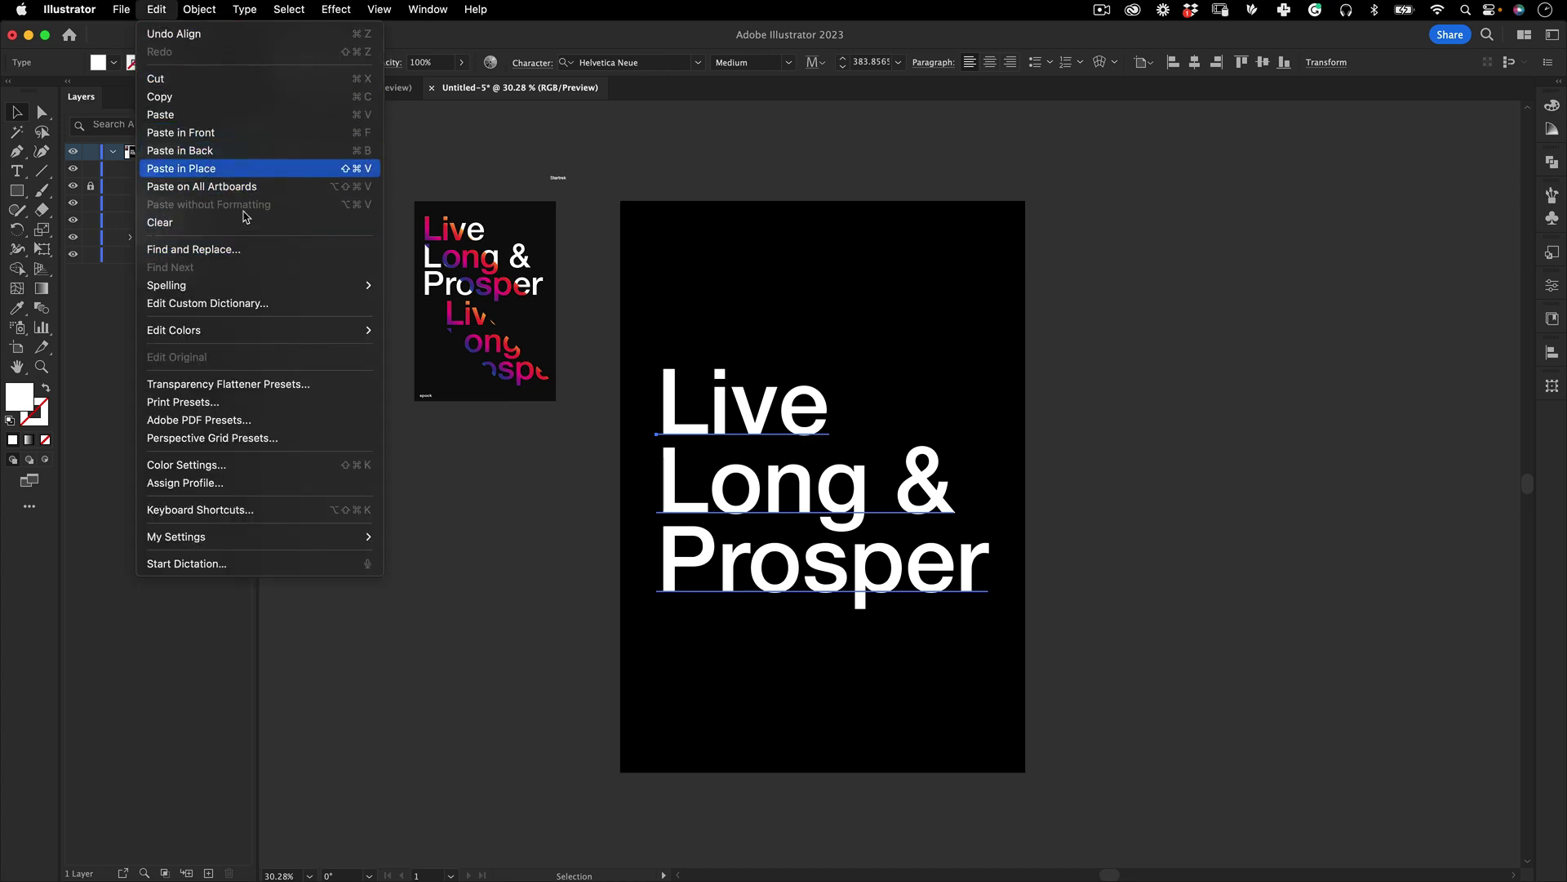
click(204, 169)
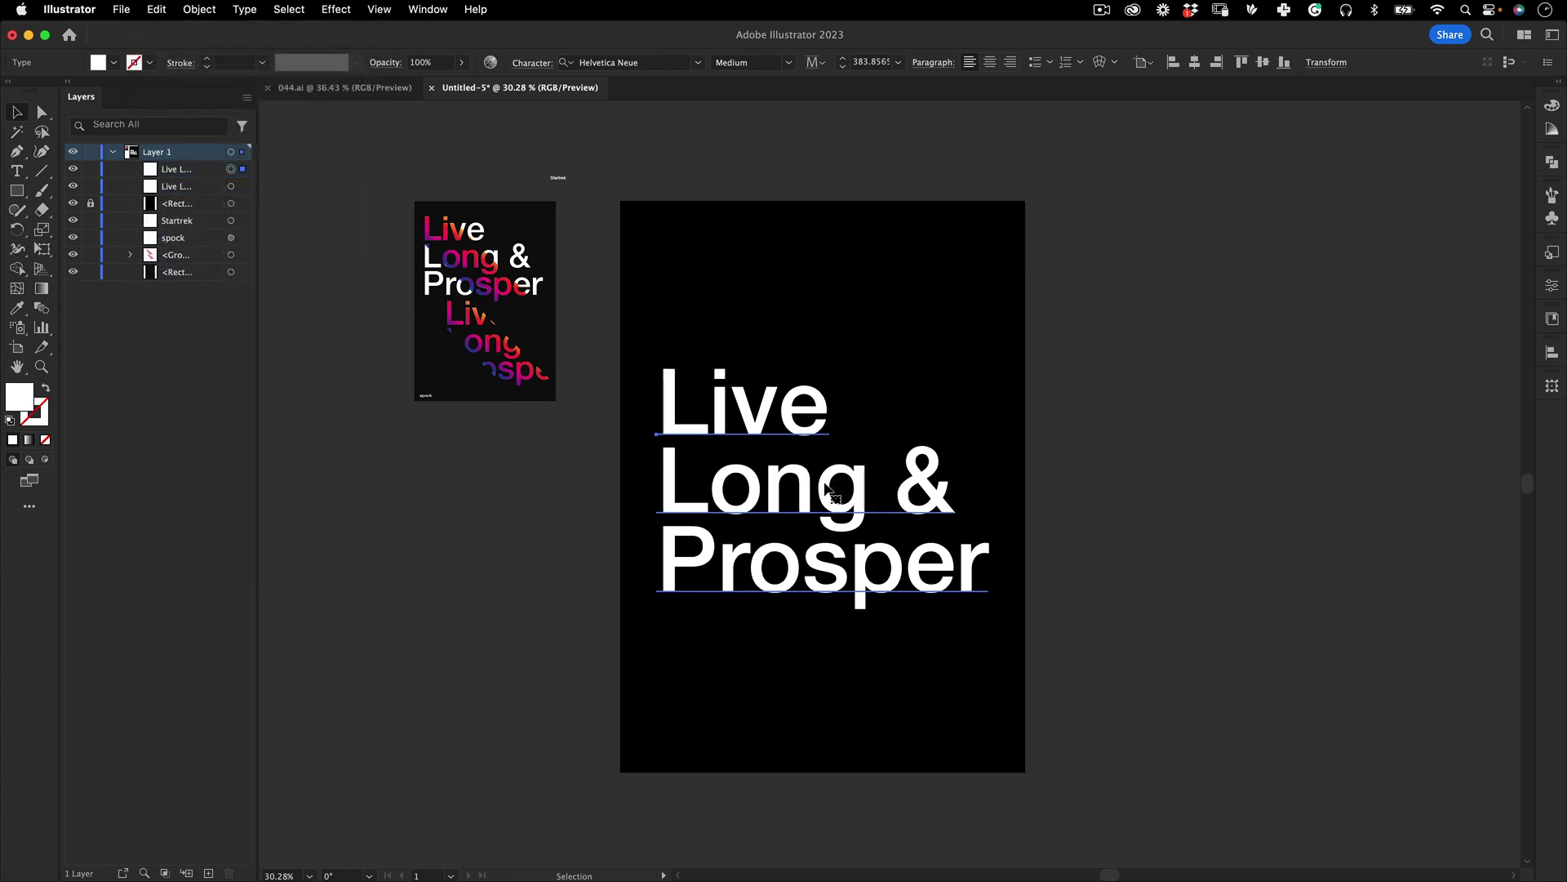
right_click(826, 488)
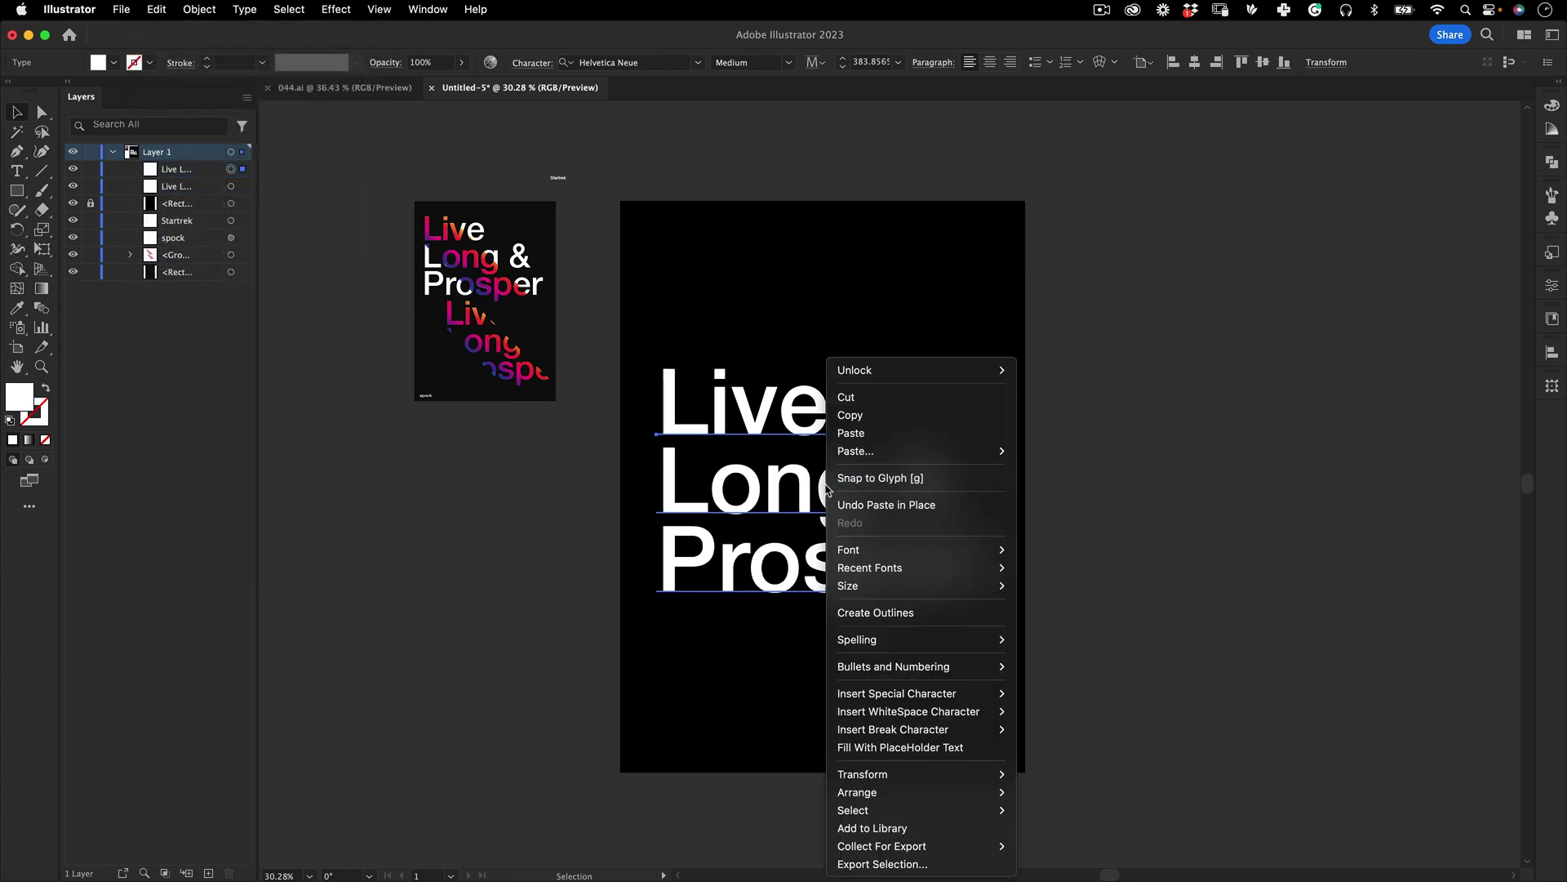
click(917, 614)
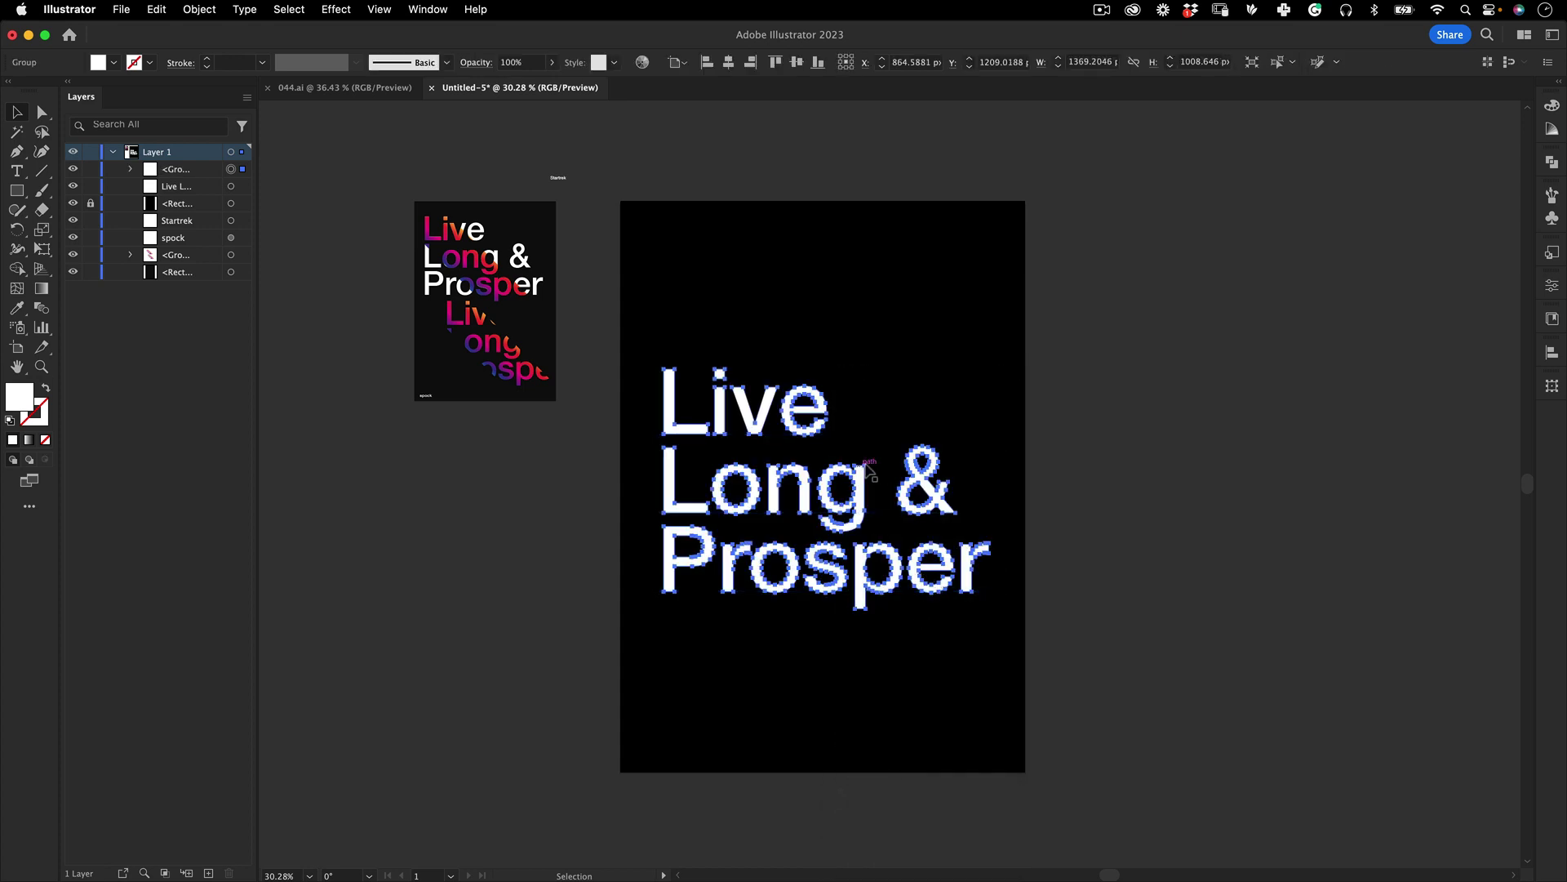
Step: Load the Spectrums gradient swatch library and fill the outlined headline with the bright, saturated rainbow gradient, leaving it deselected
click(434, 10)
scroll(507, 825, down, 4)
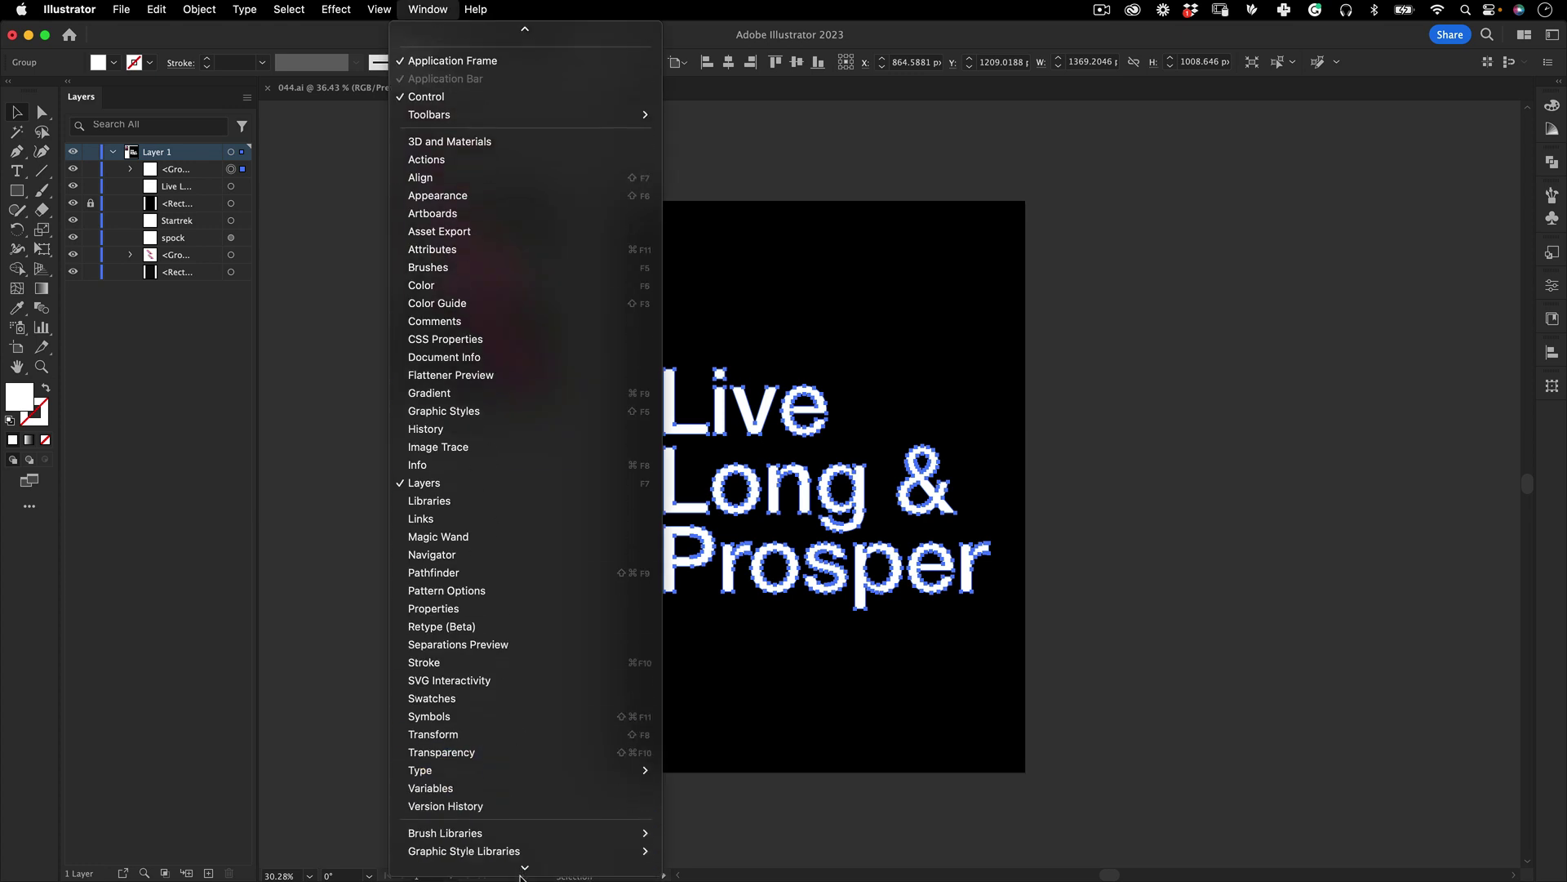
mouse_move(576, 809)
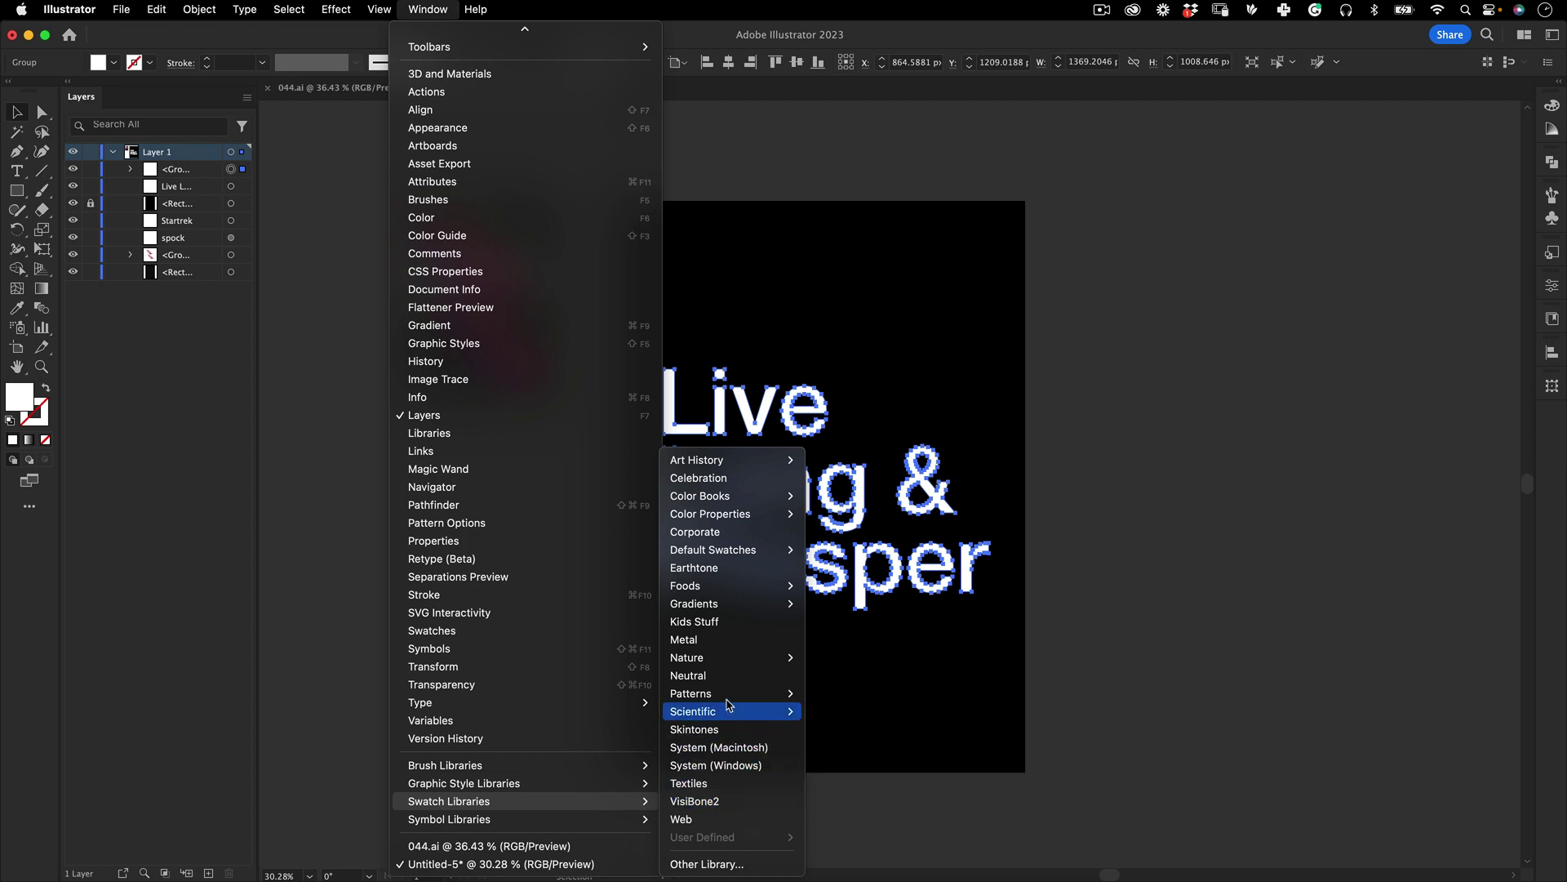
mouse_move(759, 605)
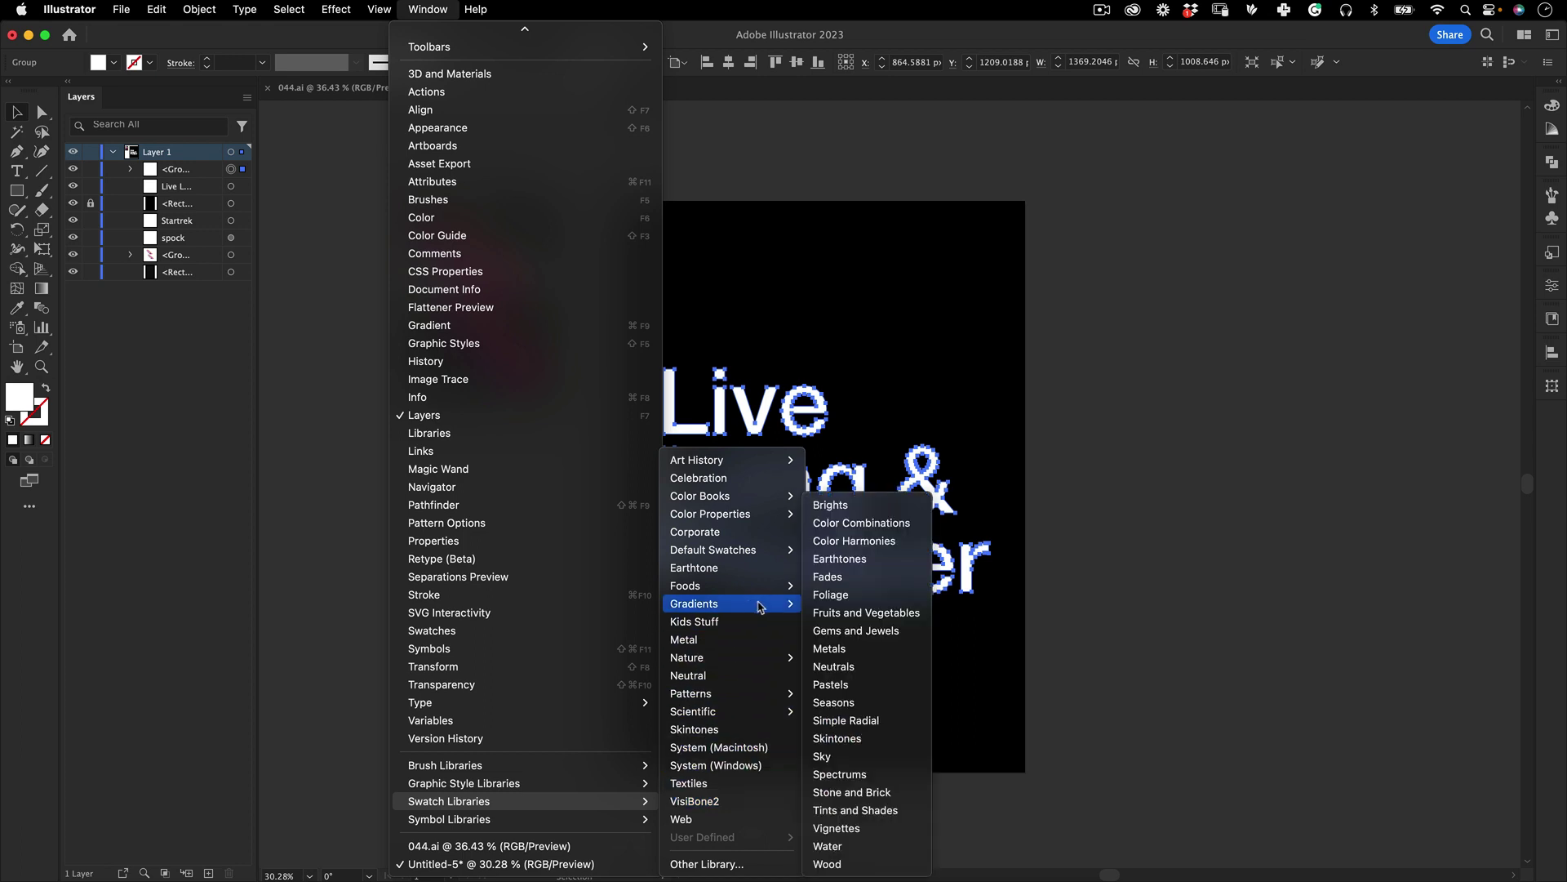
click(871, 778)
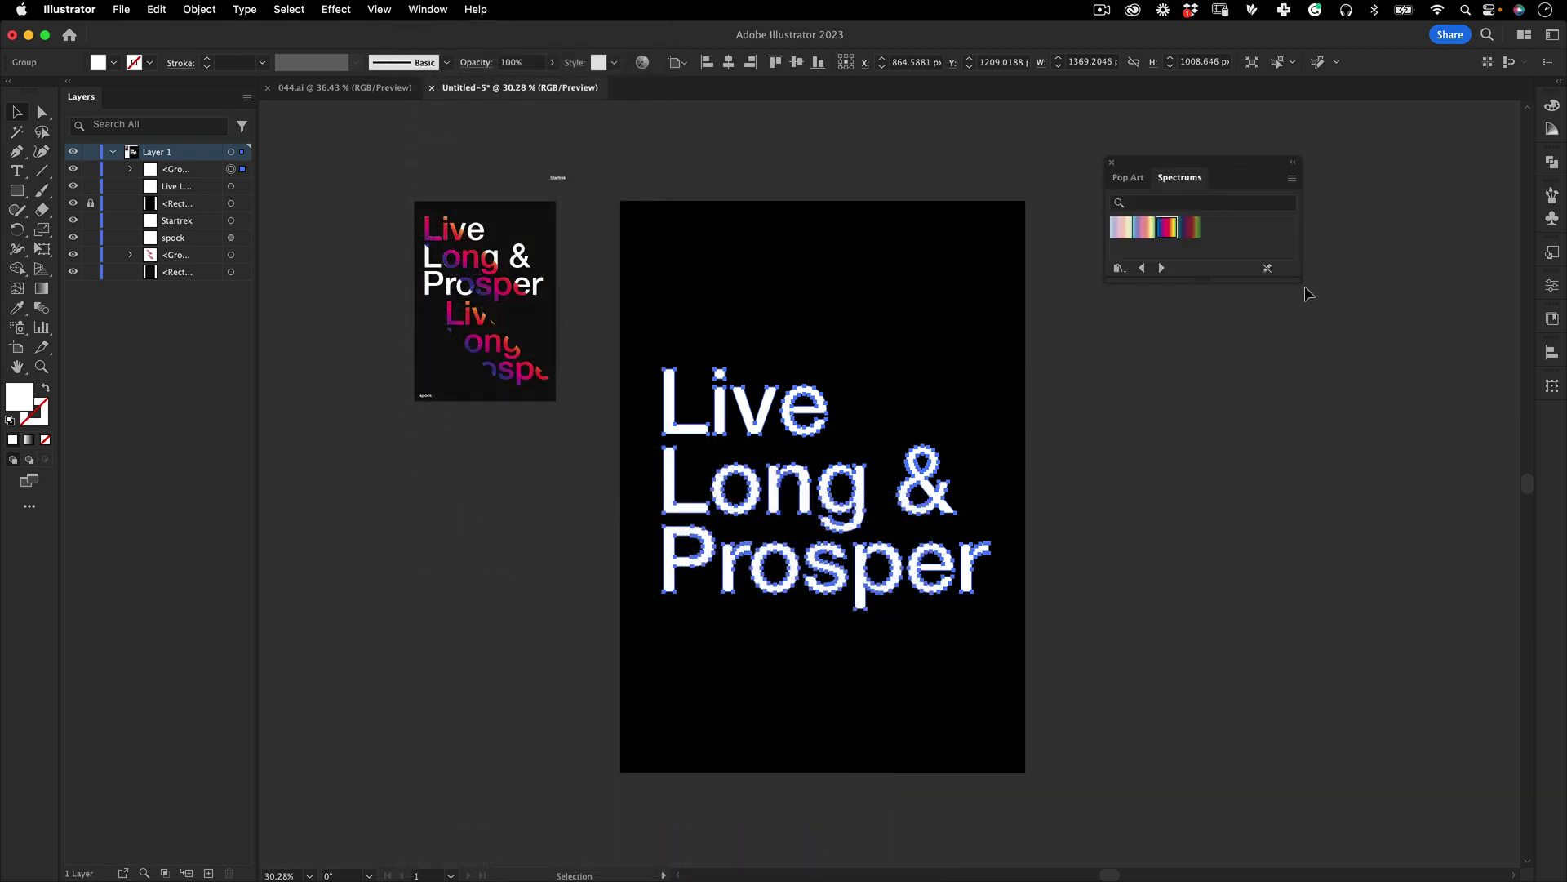
drag(1294, 274, 1313, 390)
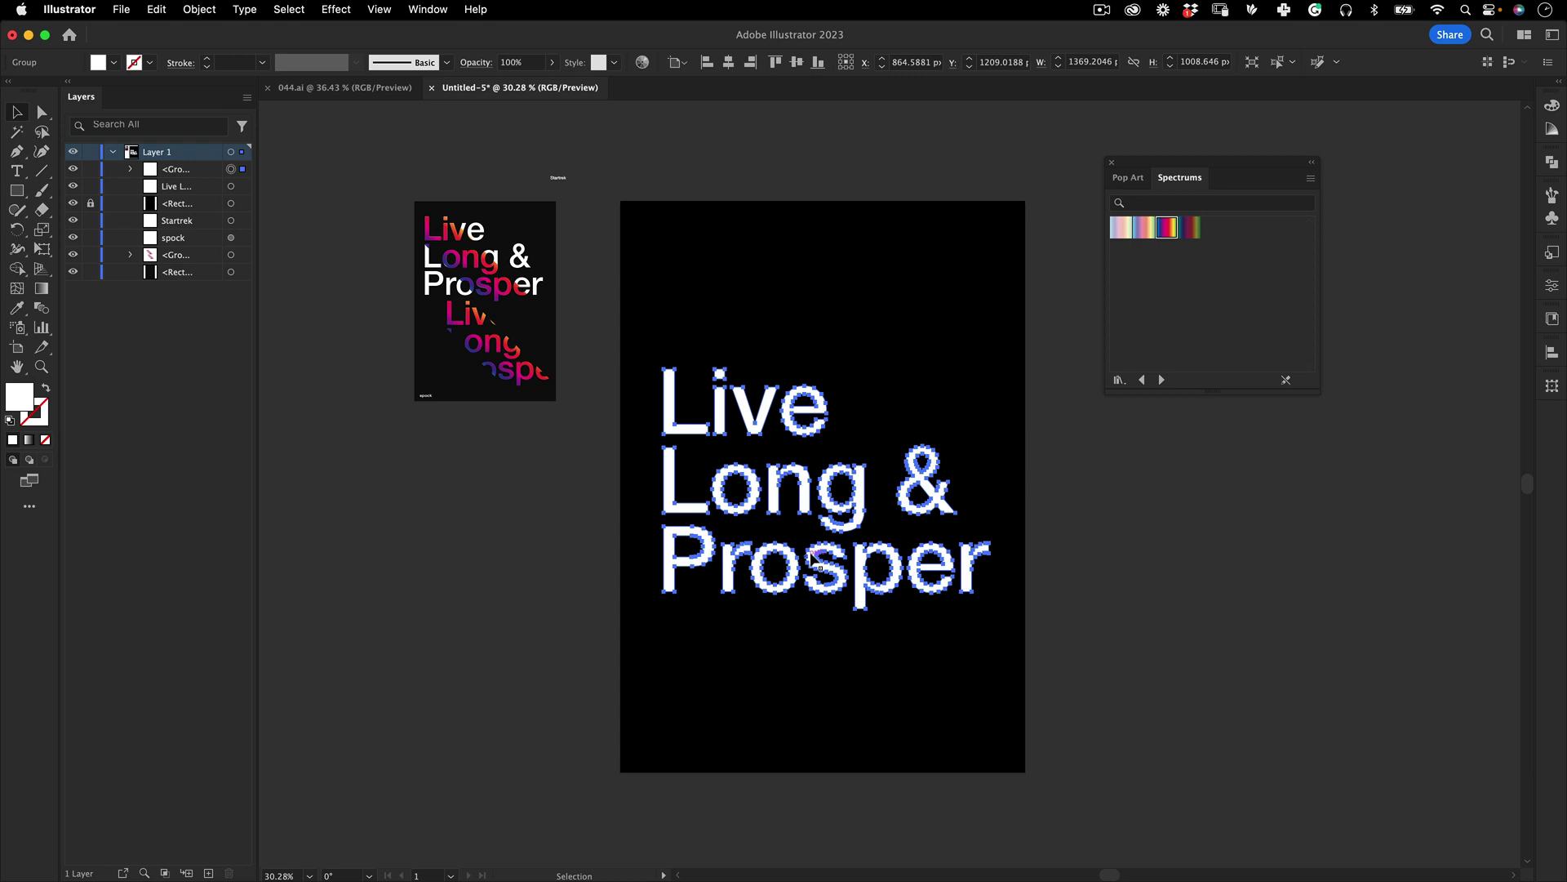
click(1166, 226)
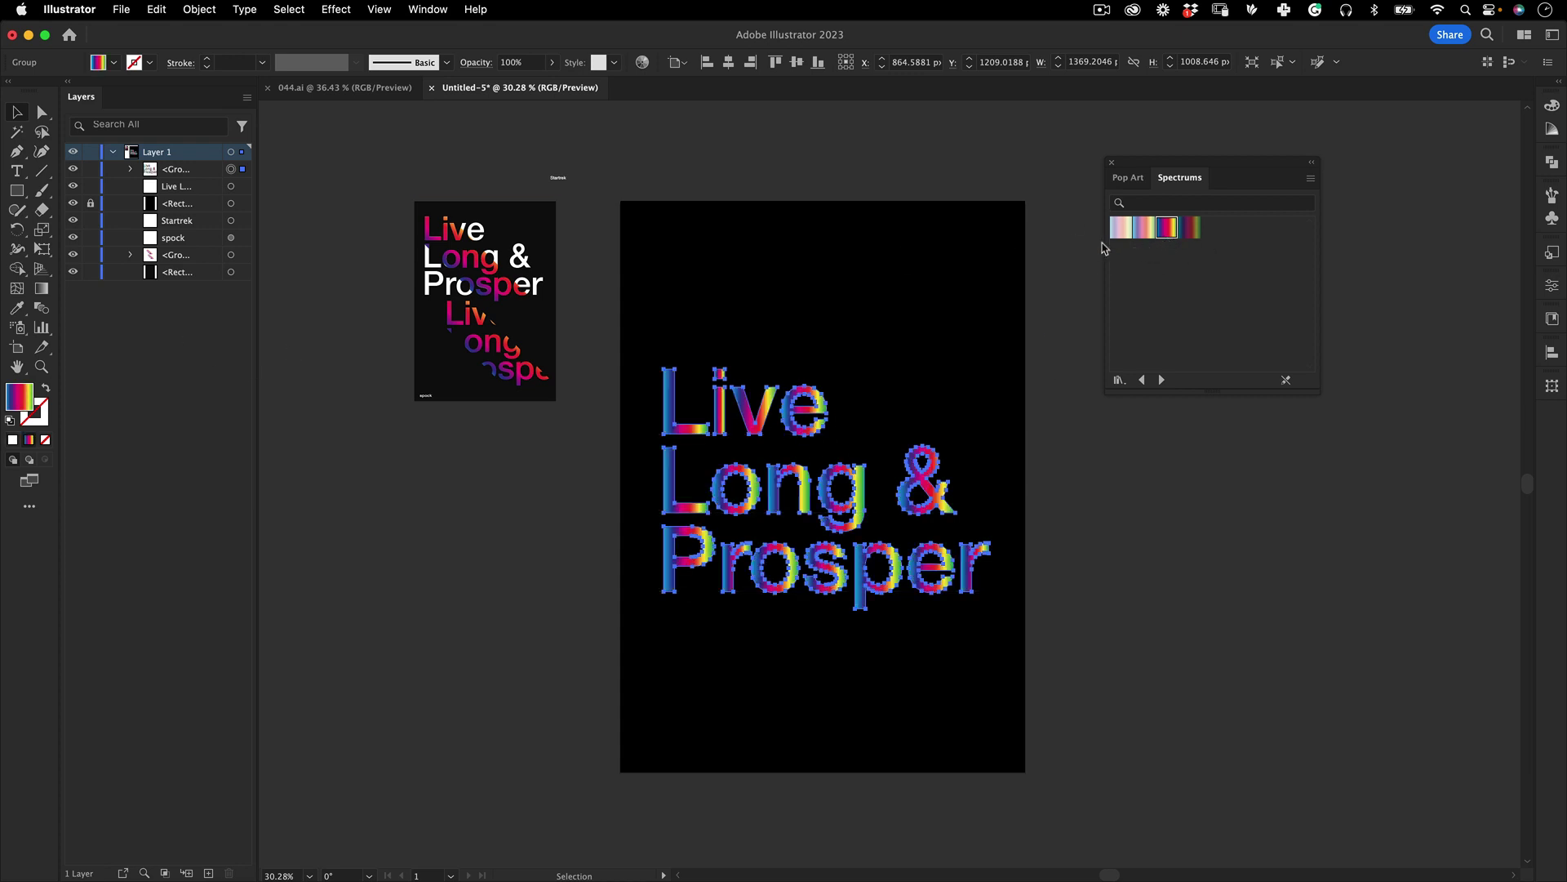
click(912, 354)
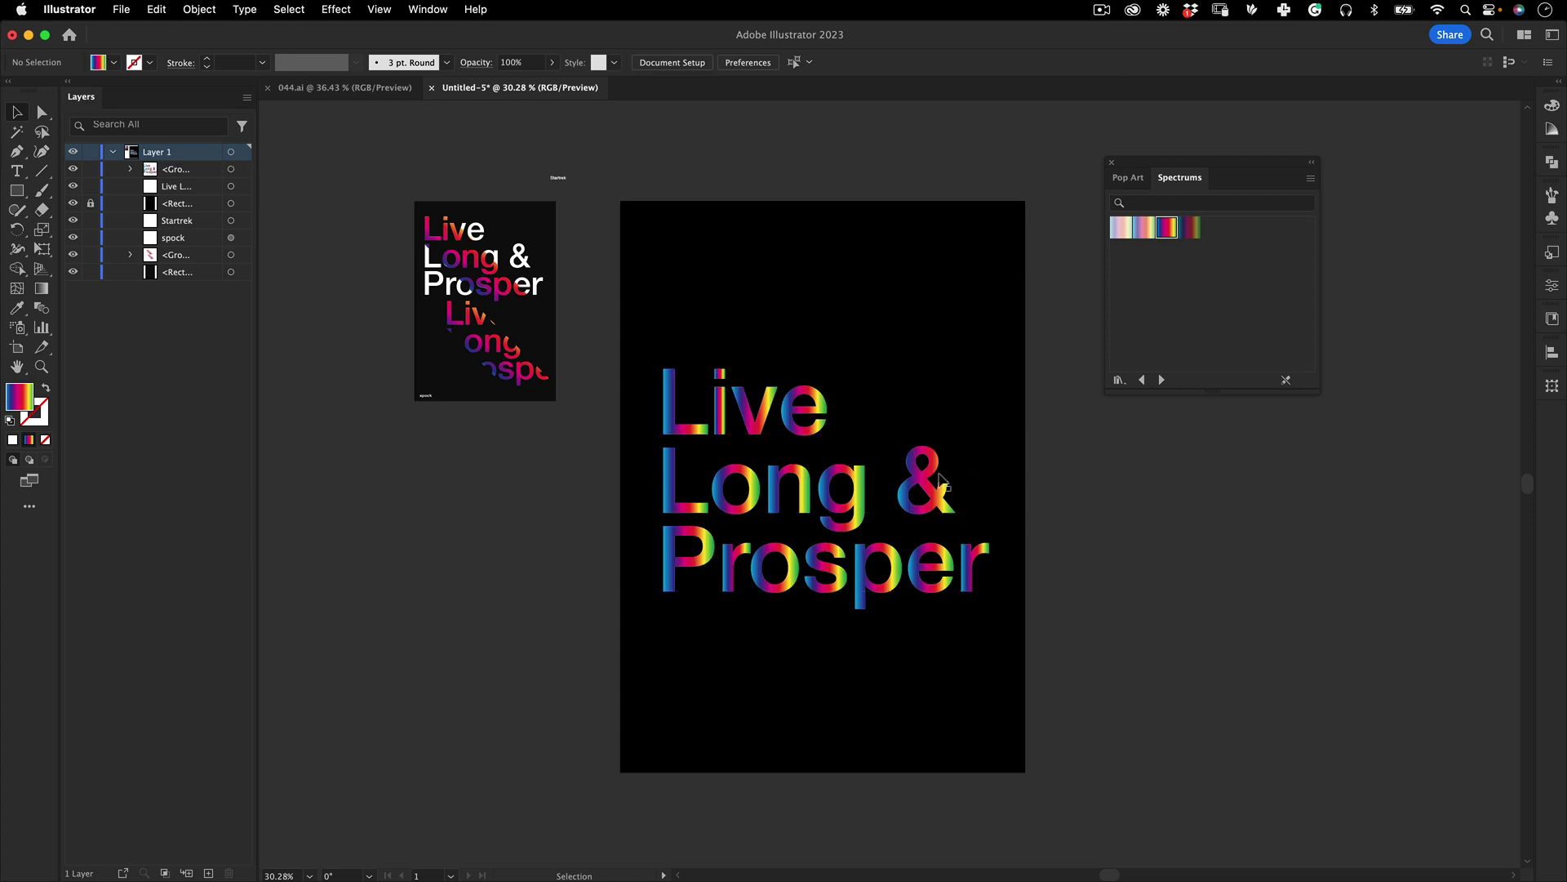
Step: Redirect the outlined headline's gradient diagonally, running from the base of the P in "Prosper" up to above the ampersand
alt+scroll(831, 454, up, 3)
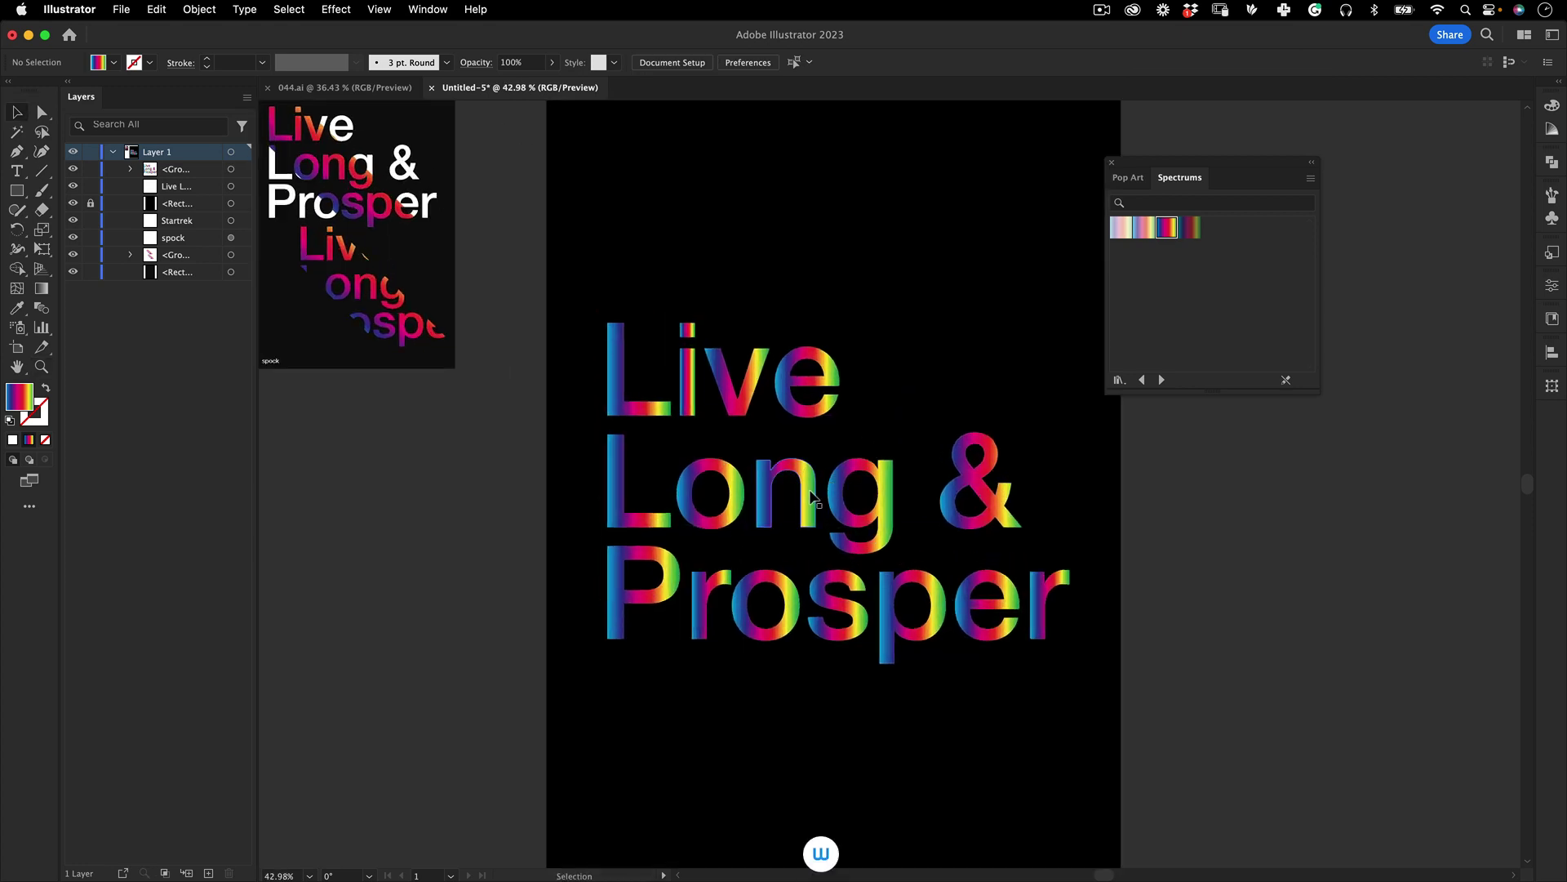
click(841, 475)
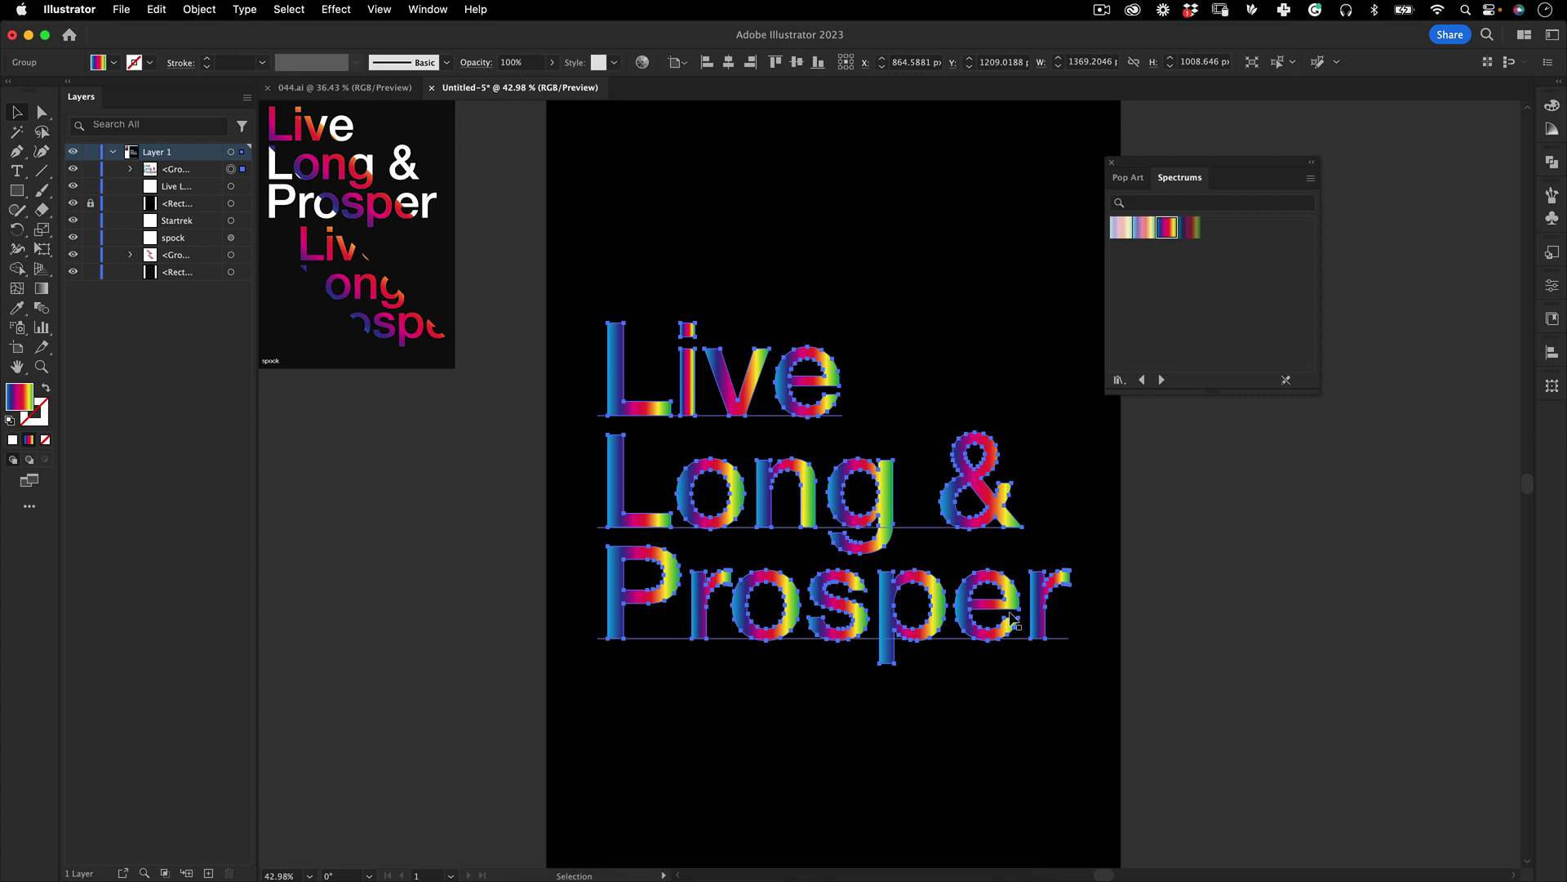
click(42, 290)
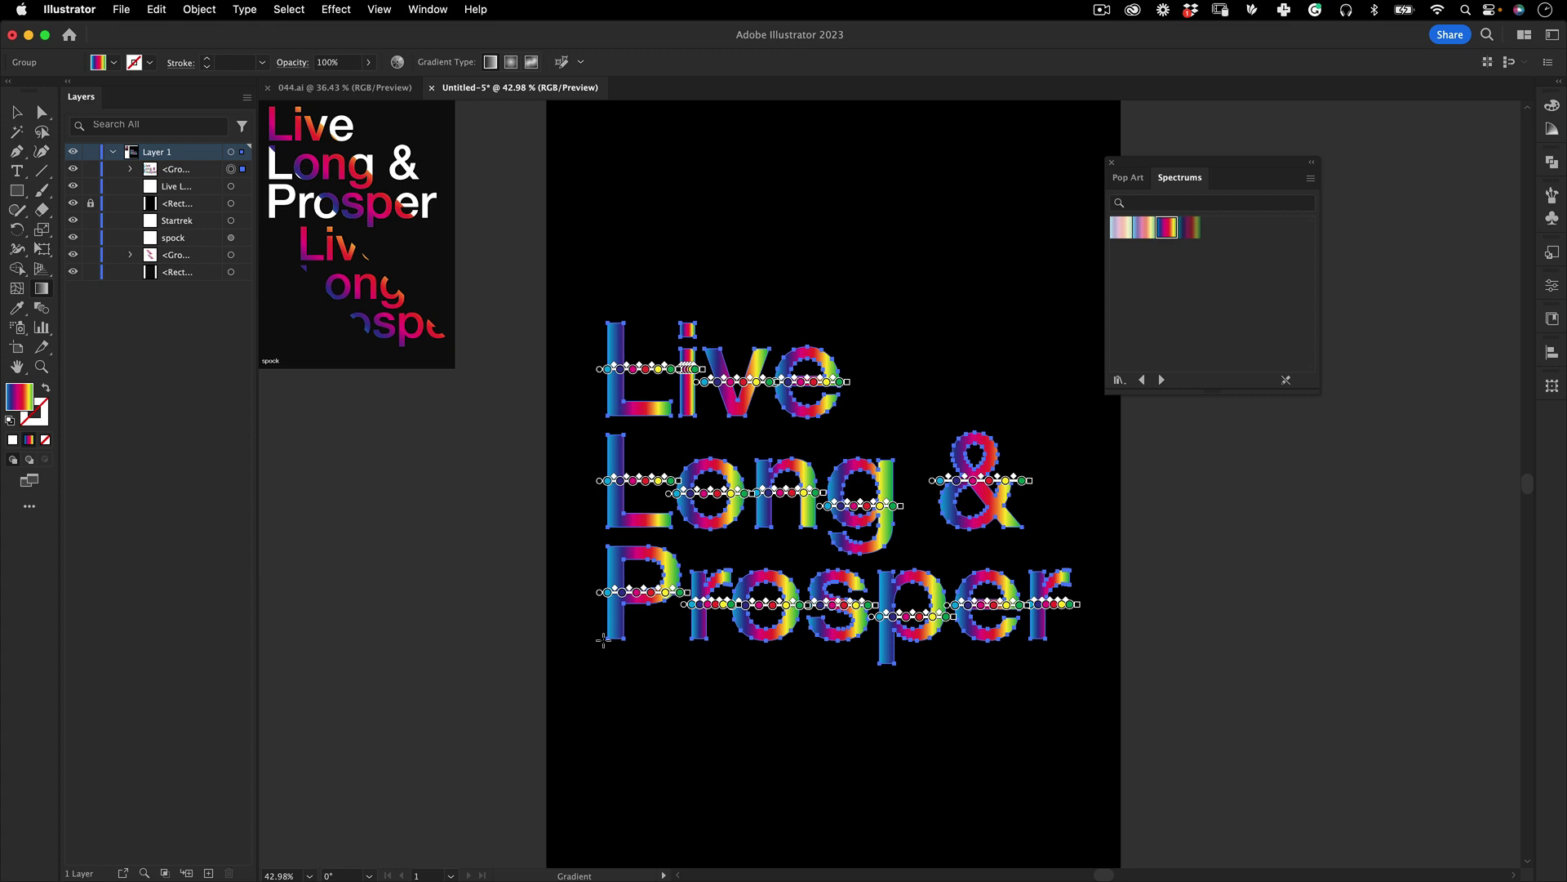
mouse_move(605, 641)
mouse_down()
mouse_move(881, 388)
mouse_move(952, 354)
mouse_move(973, 422)
mouse_move(947, 367)
mouse_up()
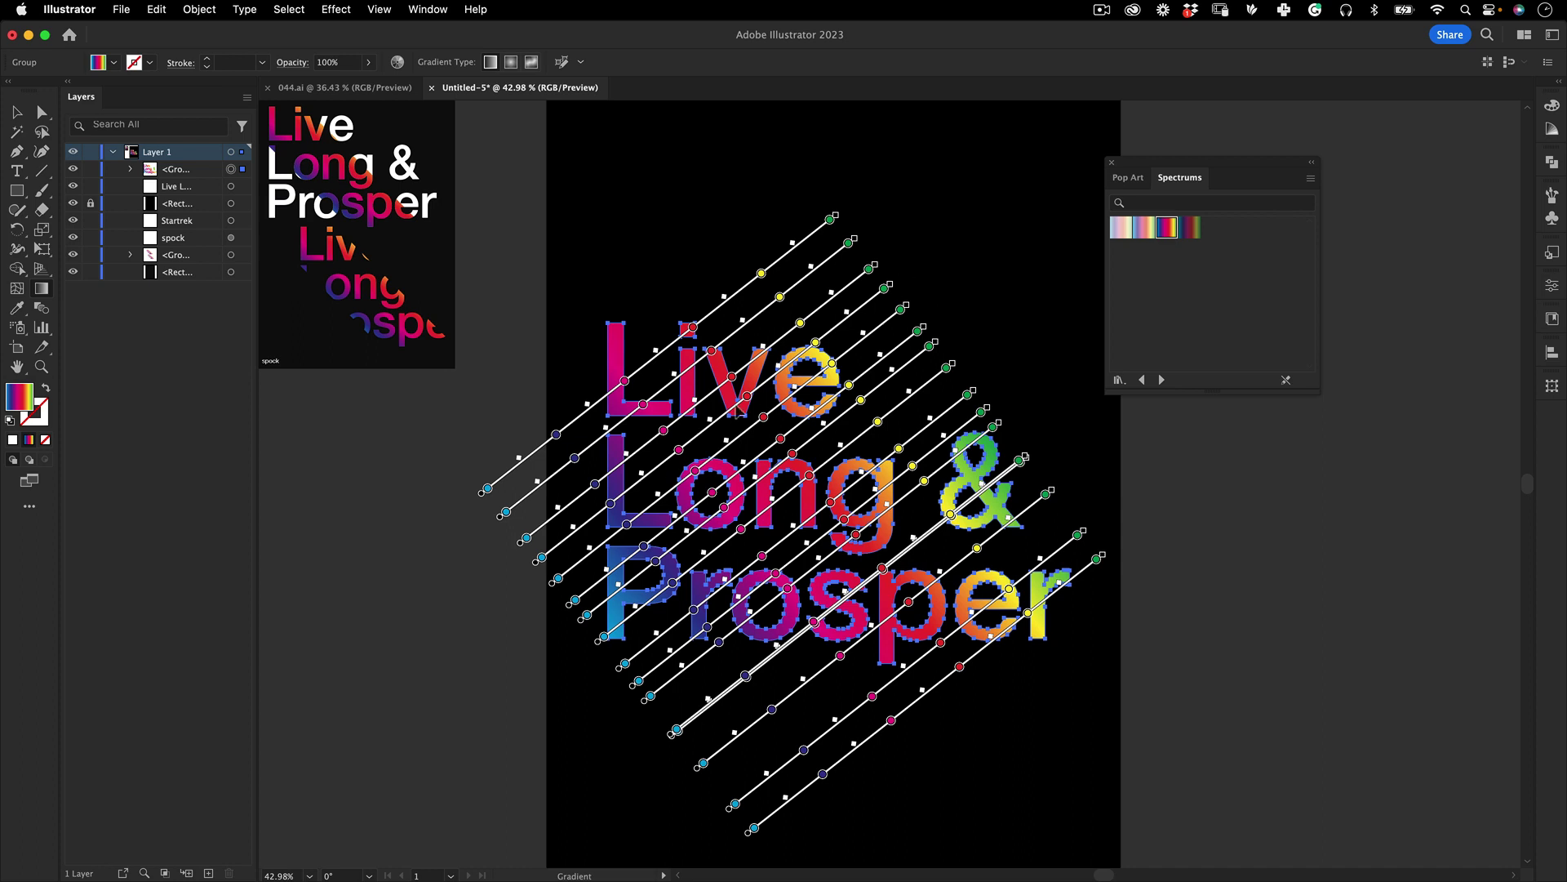
Step: Shift the diagonal gradients of individual letters in the outlined headline to vary their colors
mouse_move(720, 424)
mouse_down()
mouse_move(710, 442)
mouse_move(756, 396)
mouse_move(722, 425)
mouse_move(733, 409)
mouse_move(683, 375)
mouse_move(723, 349)
mouse_up()
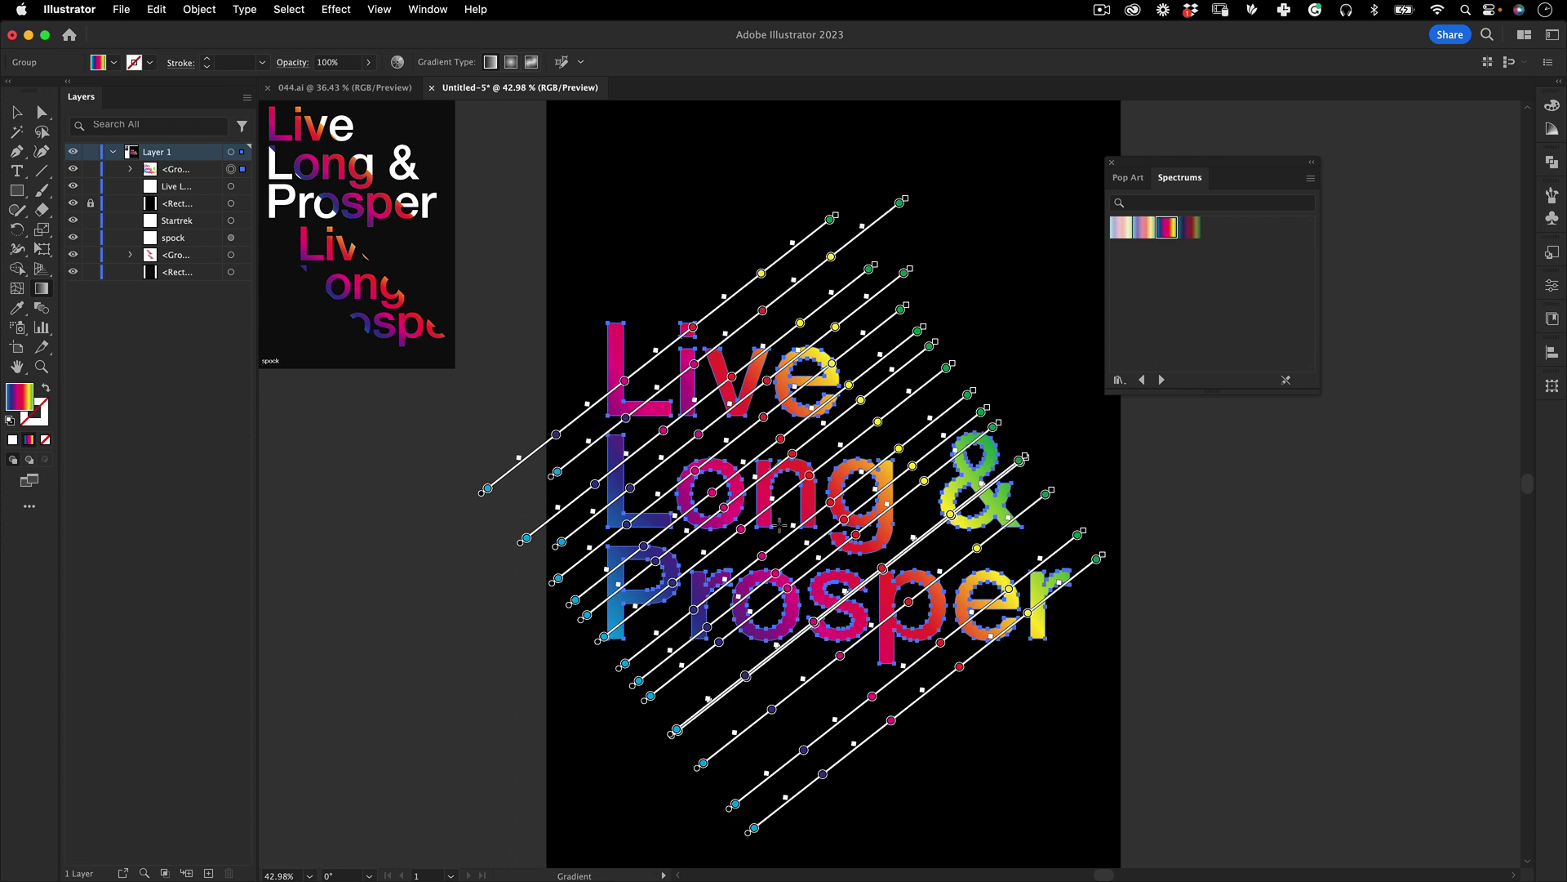
mouse_move(792, 491)
mouse_down()
mouse_move(846, 448)
mouse_move(831, 460)
mouse_up()
mouse_move(908, 494)
mouse_down()
mouse_move(950, 459)
mouse_move(916, 502)
mouse_move(948, 478)
mouse_up()
key(v)
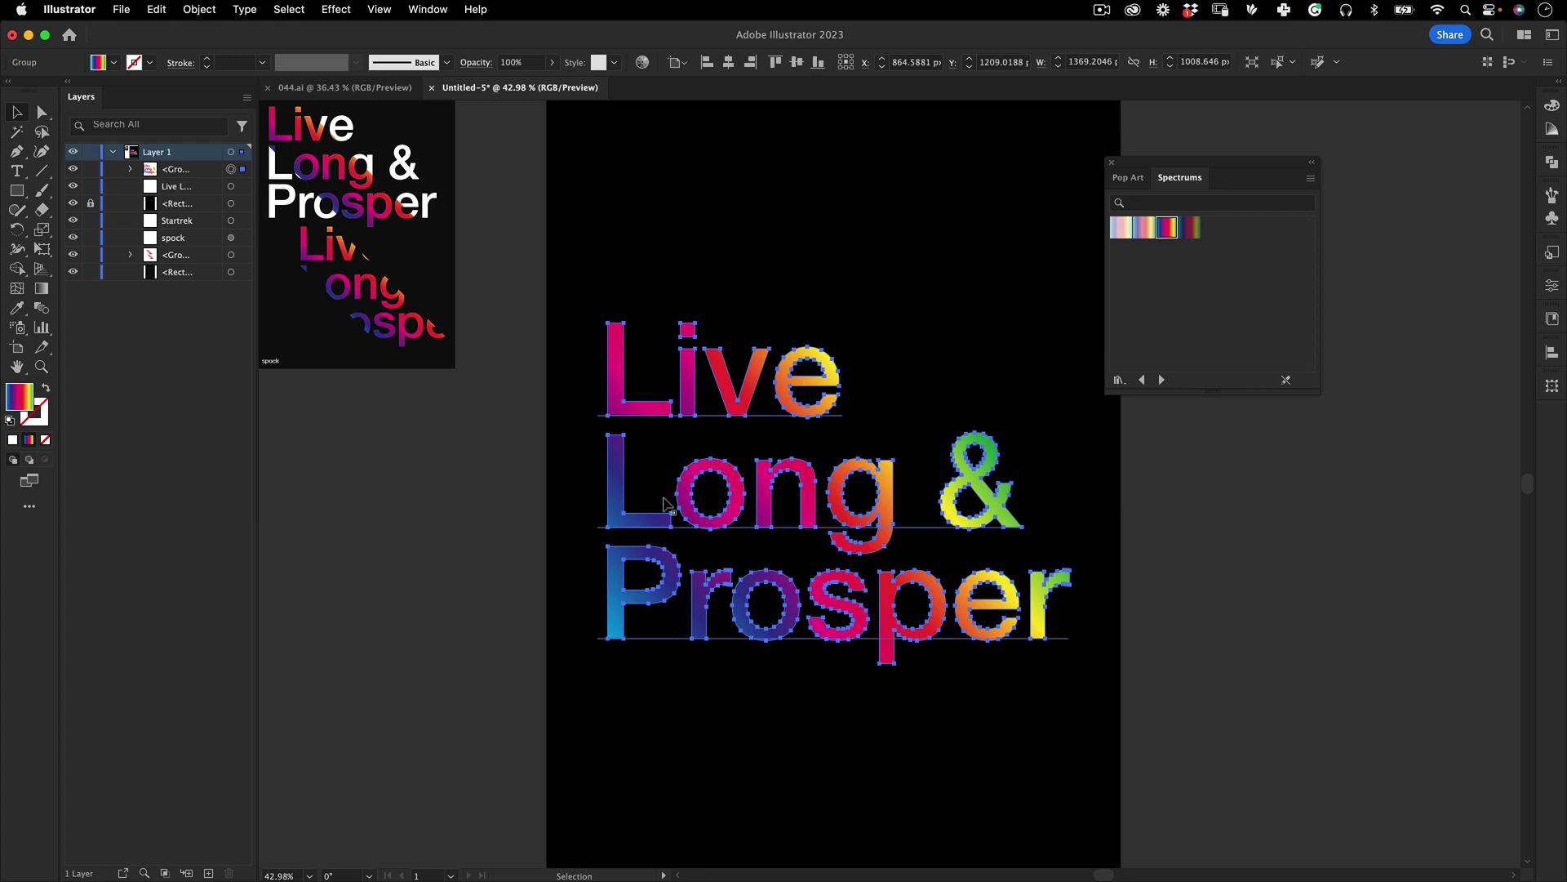
Step: Deselect the headline and move the Spectrums swatches farther away from the artboard
key(z)
drag(864, 437, 819, 291)
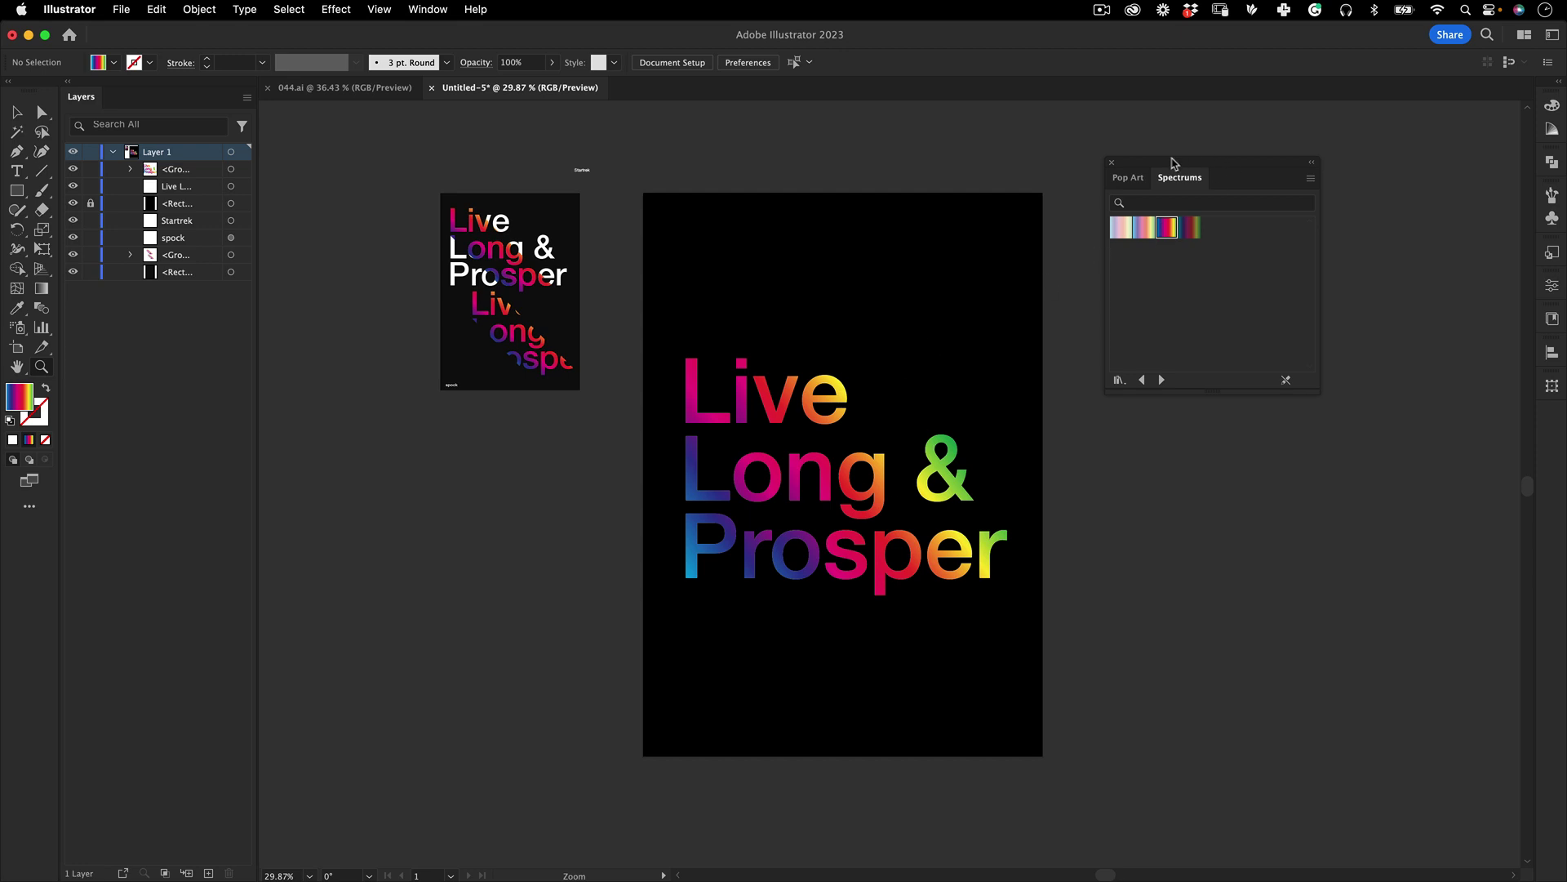
drag(1173, 163, 1221, 158)
drag(865, 467, 897, 466)
key(v)
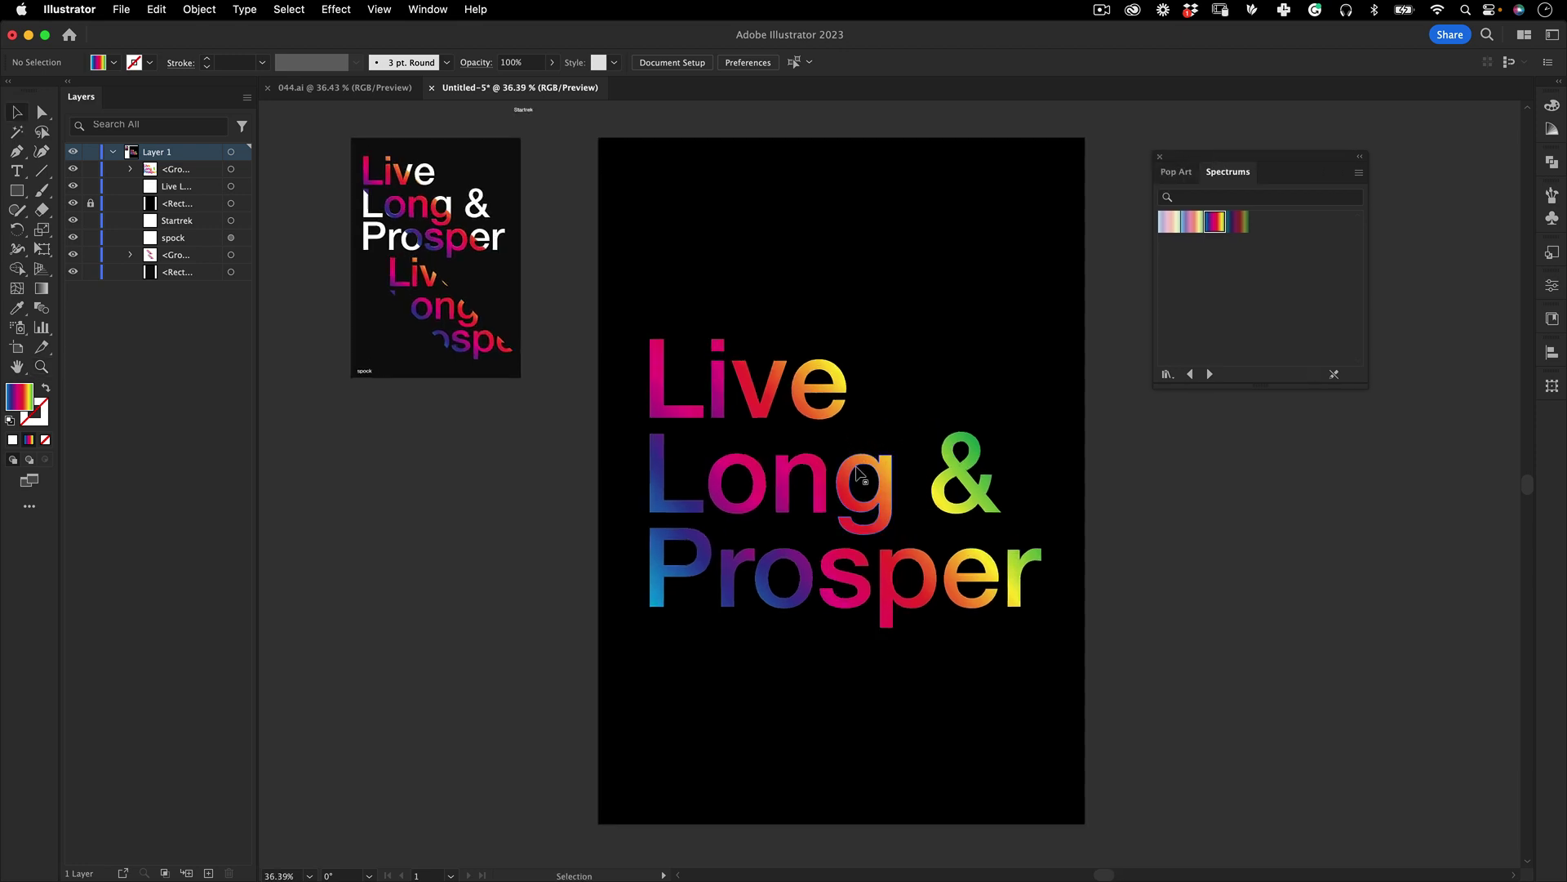
click(880, 467)
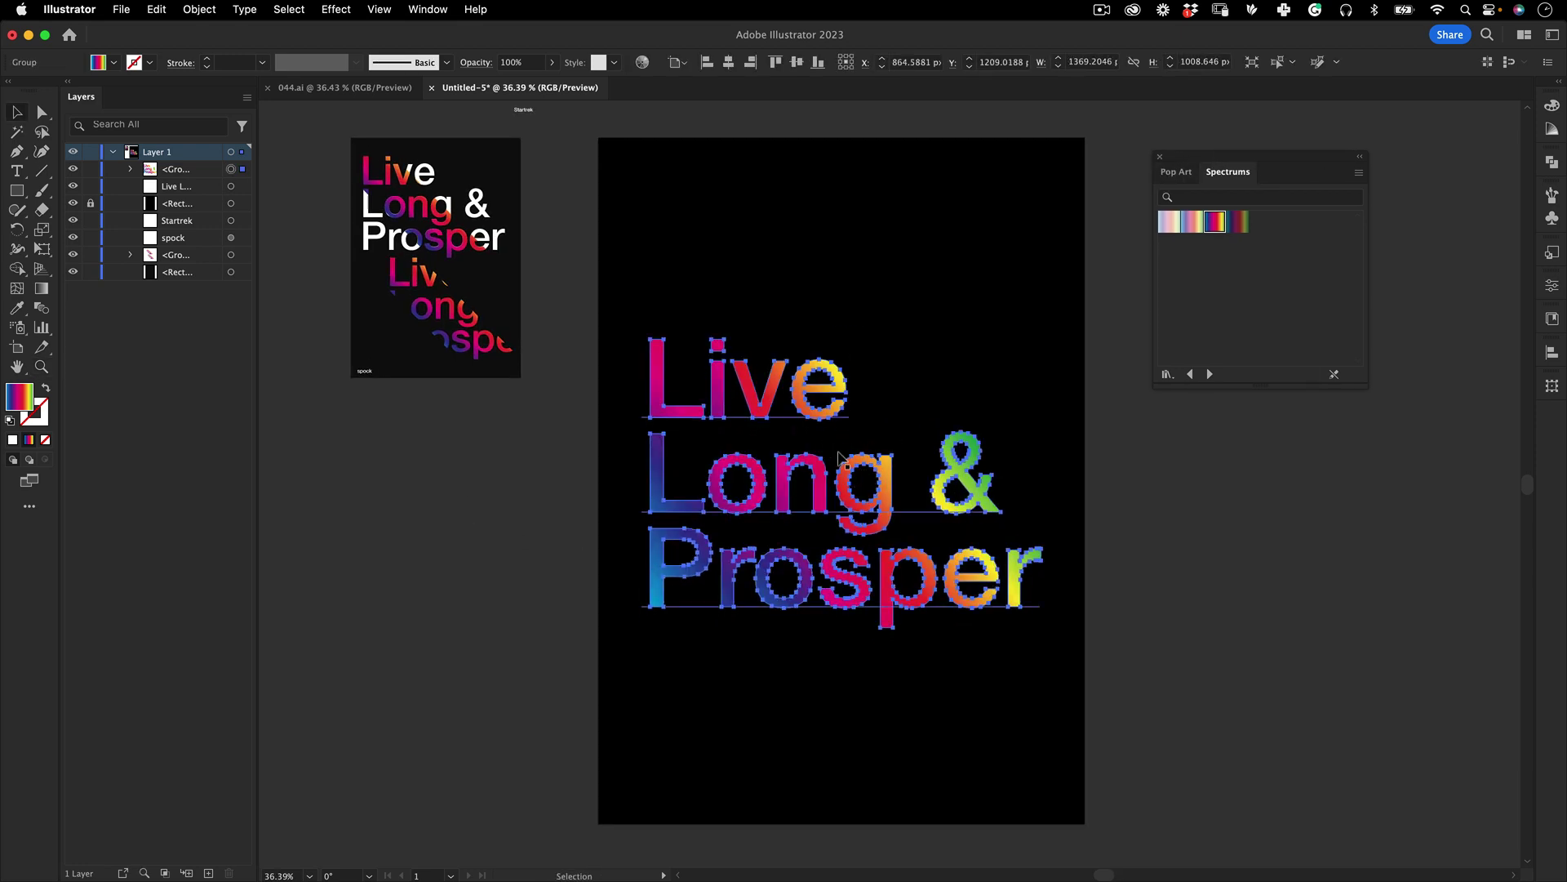
scroll(823, 468, up, 2)
drag(823, 463, 824, 505)
key(super+z)
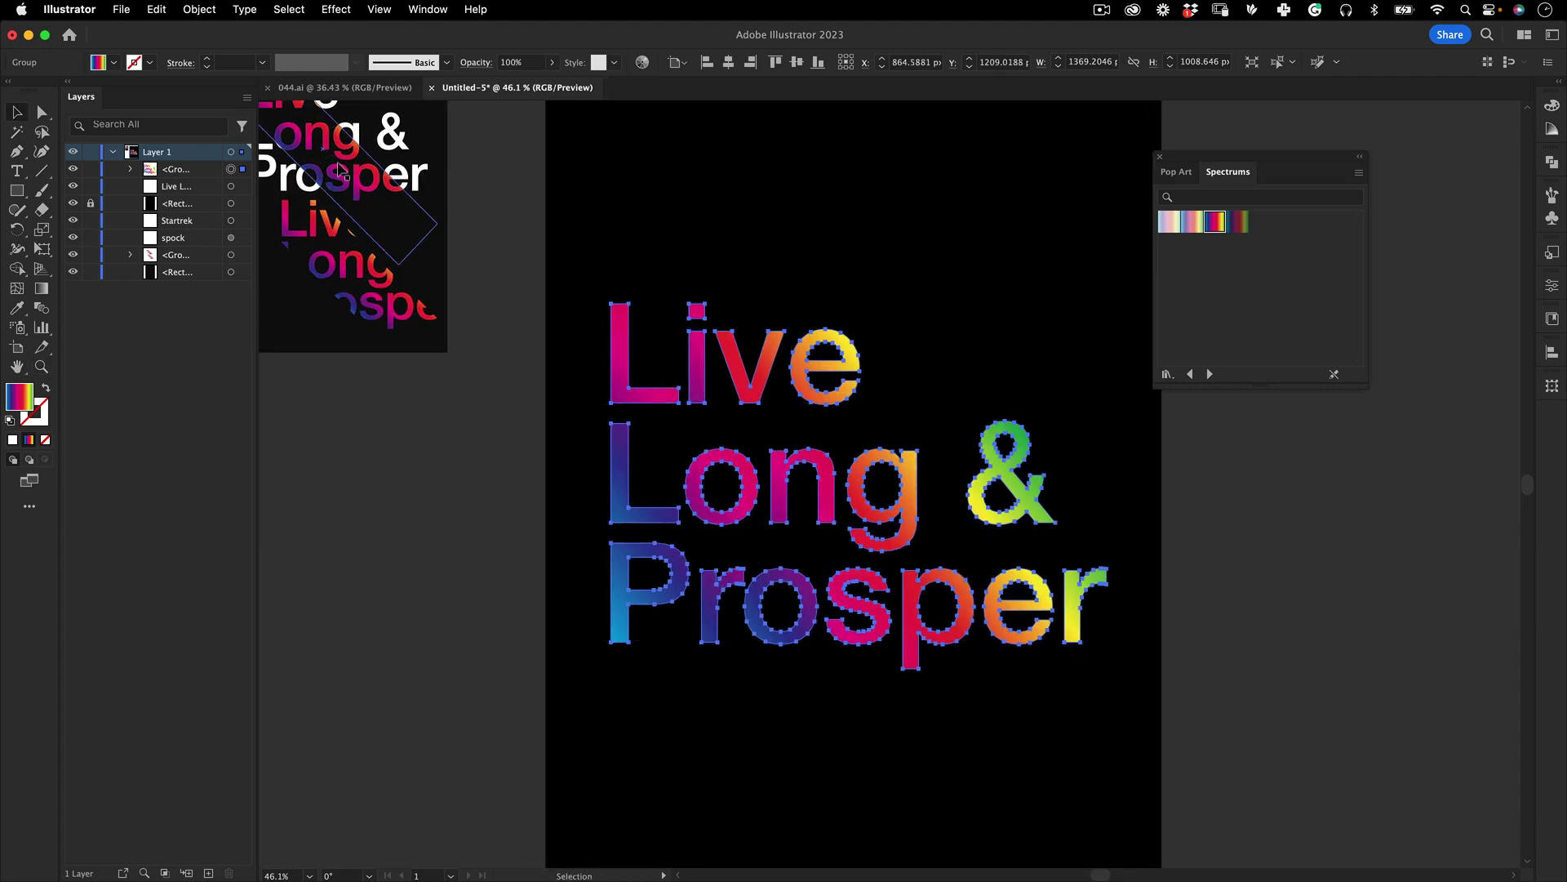
Step: Draw a rectangle about 2765 × 600 px across the word "Live", extending past the artboard, and fill it white
drag(424, 192, 544, 287)
scroll(805, 465, down, 3)
scroll(805, 466, right, 4)
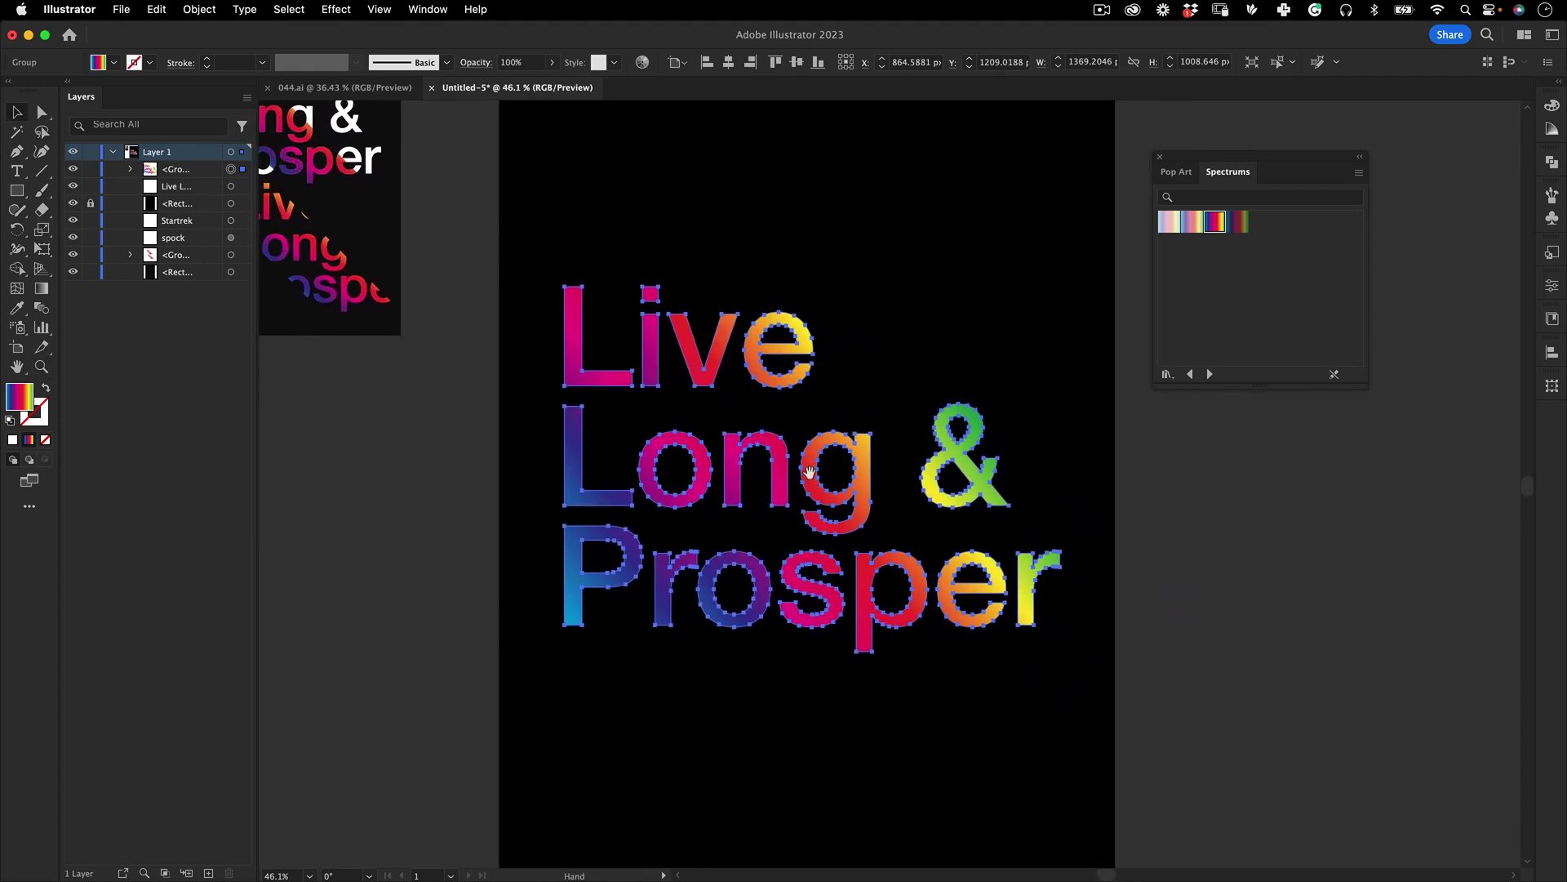
drag(17, 191, 63, 201)
click(97, 193)
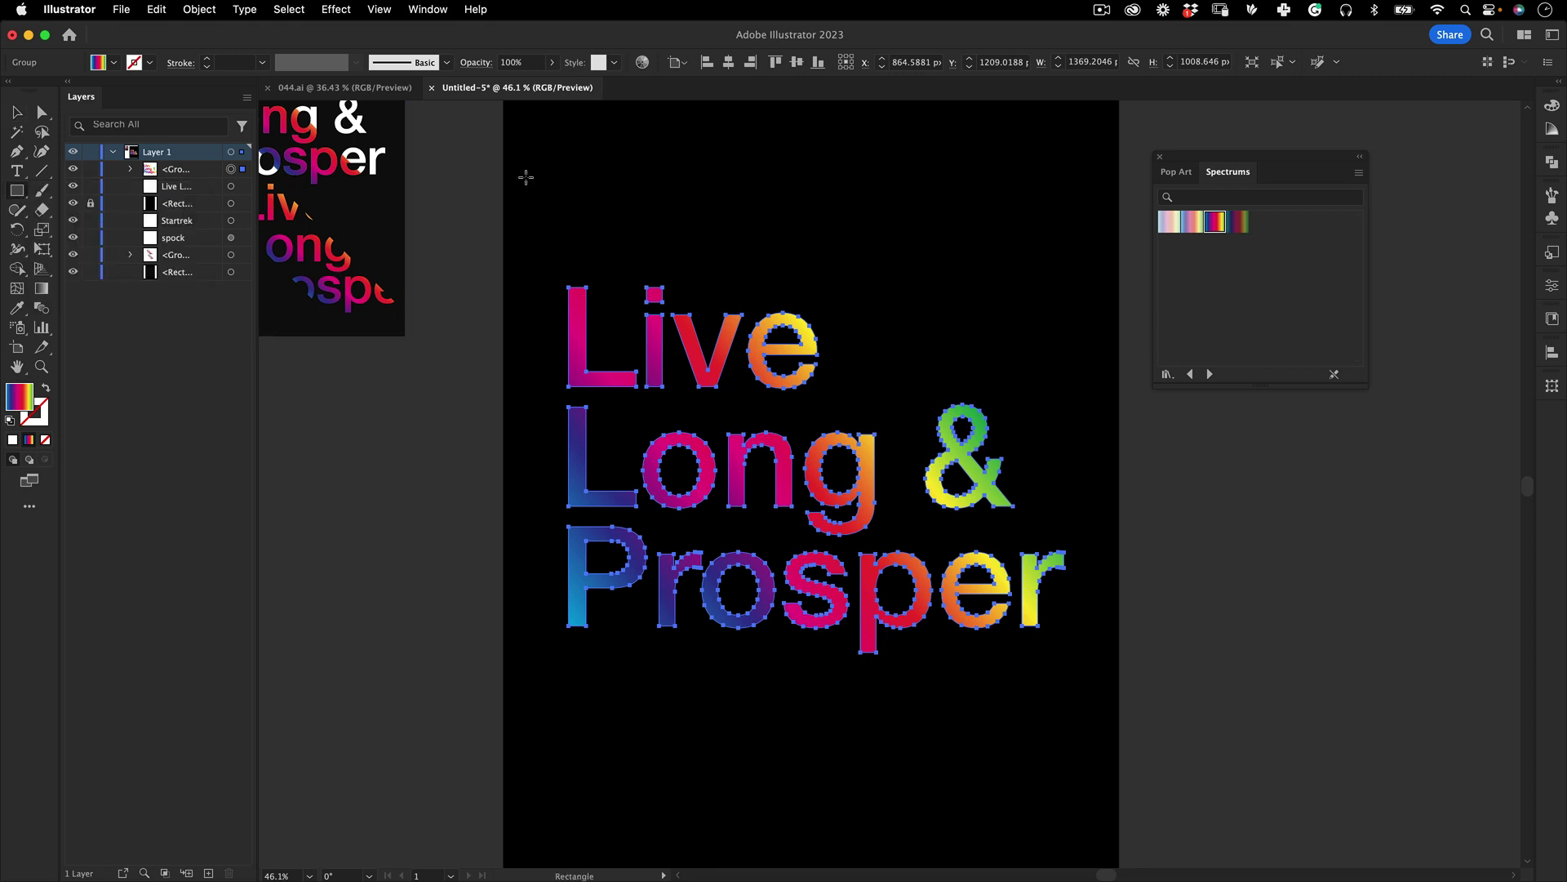
drag(479, 181, 1480, 399)
double_click(23, 392)
drag(667, 258, 651, 246)
click(1031, 254)
Step: Rotate the white rectangle to a 45° diagonal with Free Transform, resize it to about 1922 × 417 px and lay it across the headline
key(e)
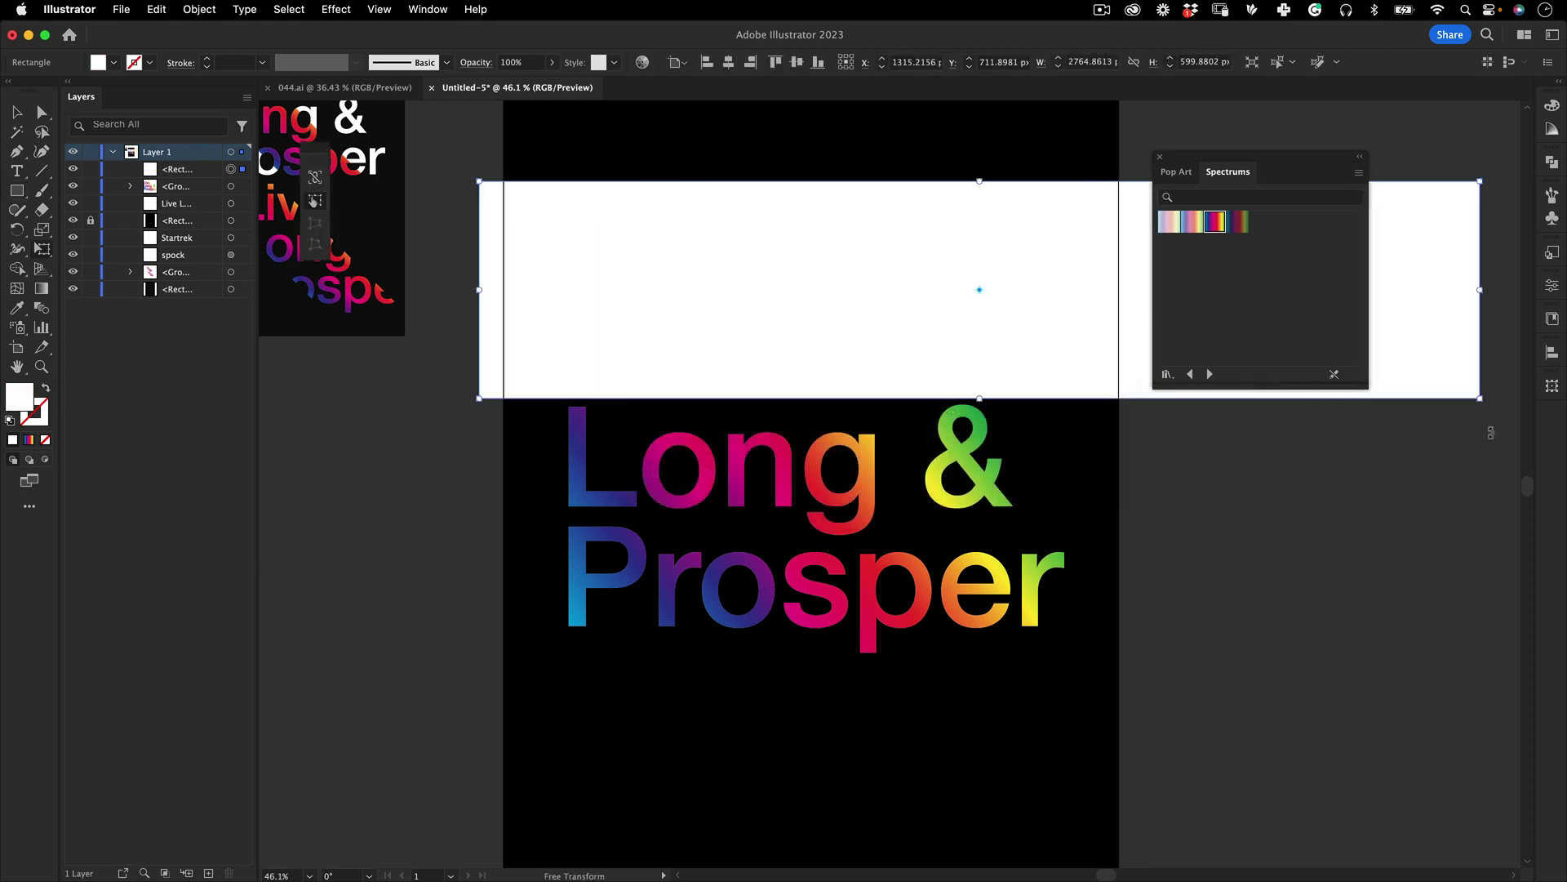
drag(1490, 432, 1028, 711)
drag(1189, 715, 1012, 684)
drag(964, 626, 1011, 677)
scroll(637, 307, down, 5)
scroll(637, 307, right, 3)
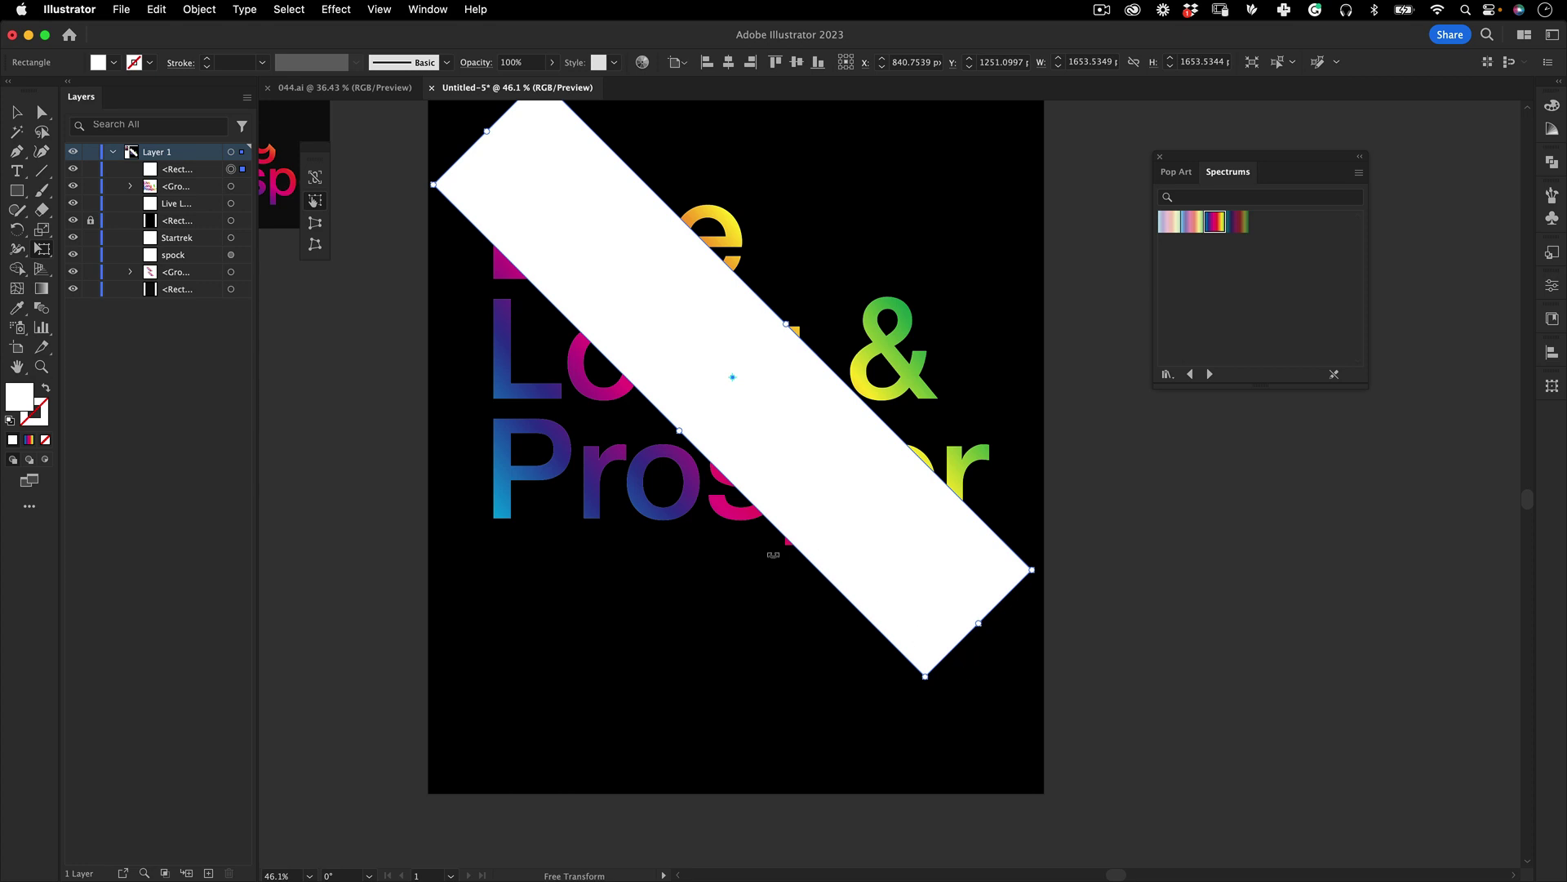
scroll(773, 554, up, 4)
scroll(773, 555, left, 4)
Step: Make a clipping mask from the diagonal rectangle and the gradient headline outlines, and deselect the result
key(v)
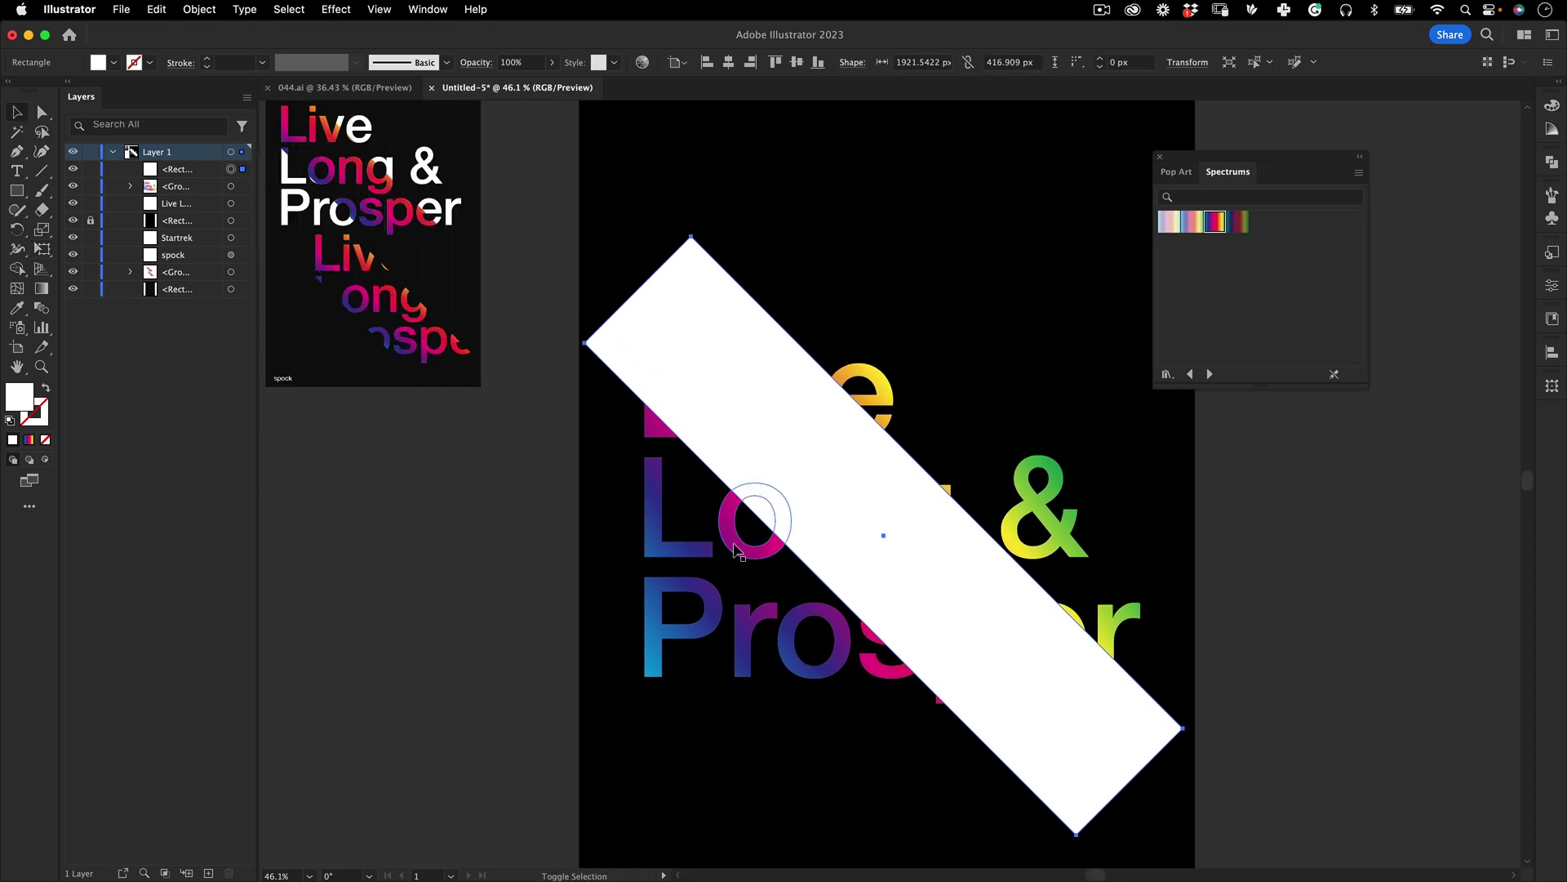
shift+click(733, 548)
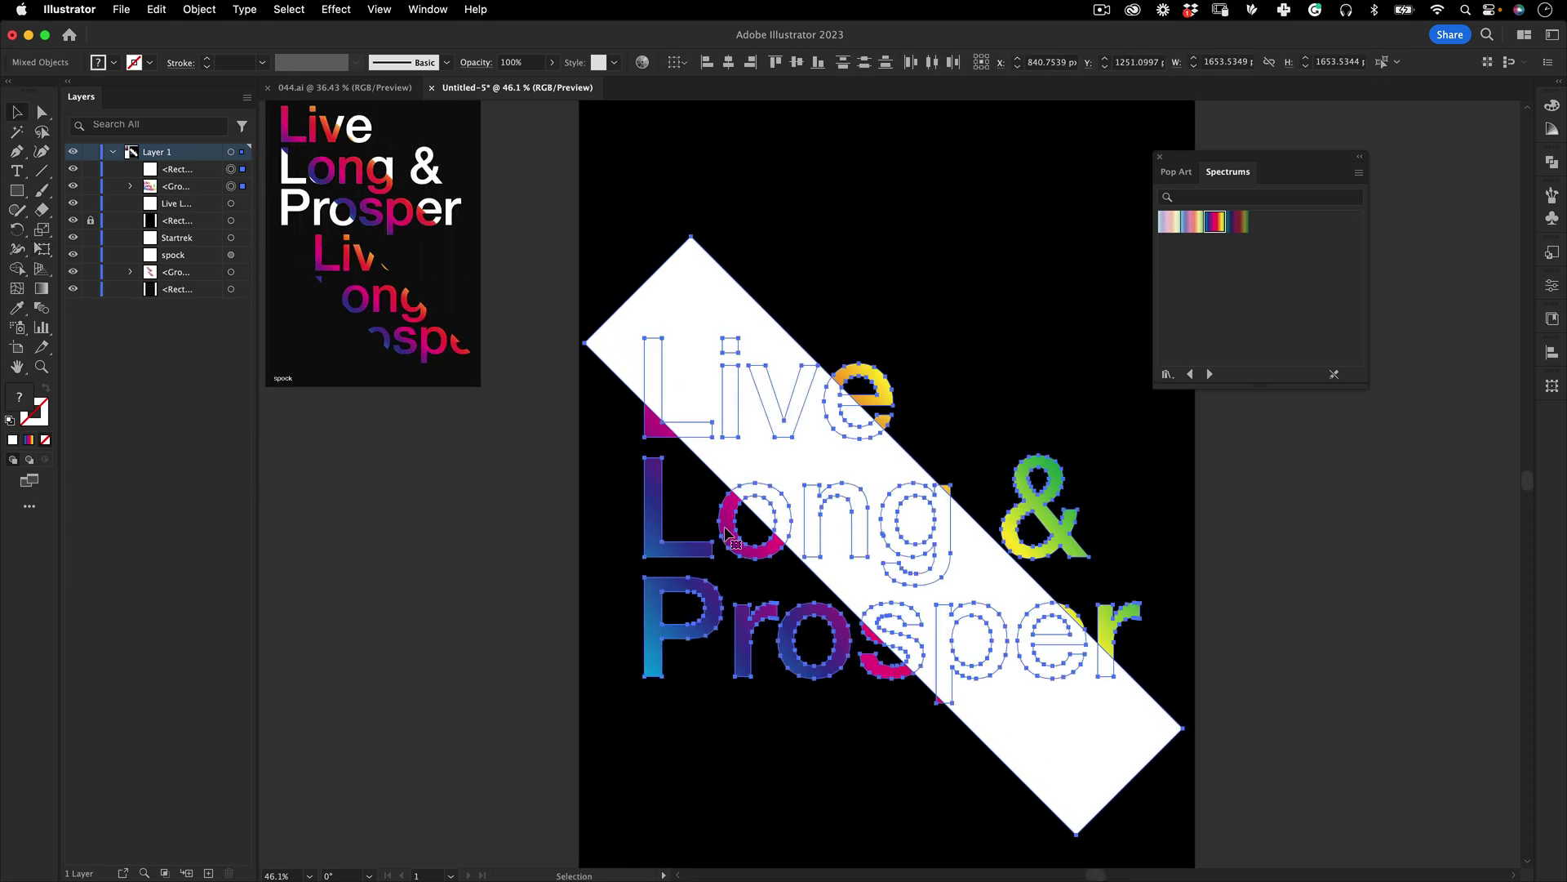
right_click(726, 532)
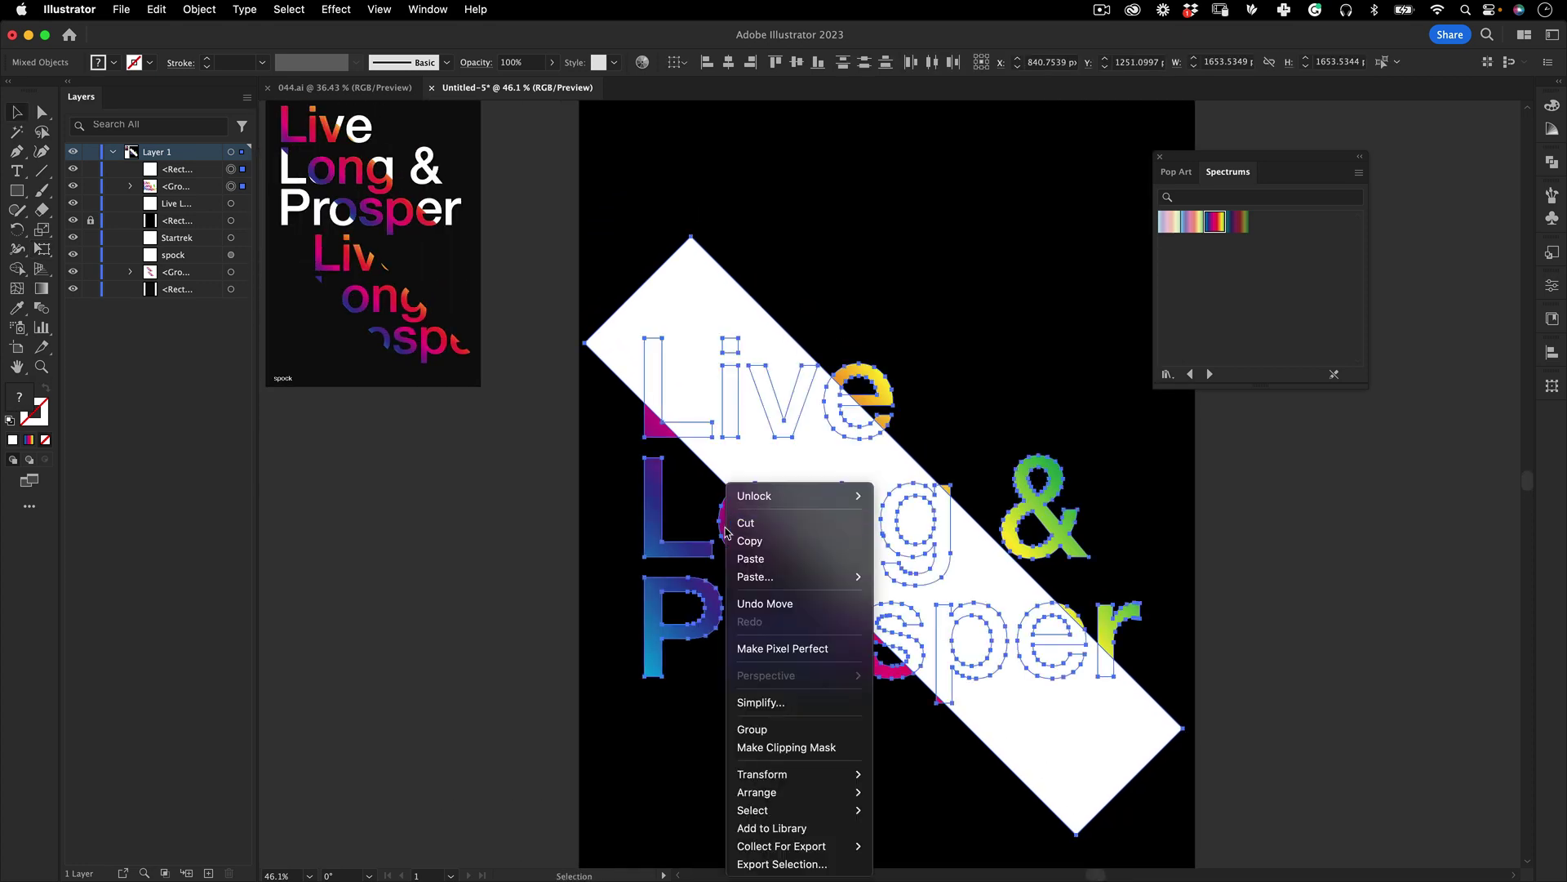
click(781, 755)
click(514, 696)
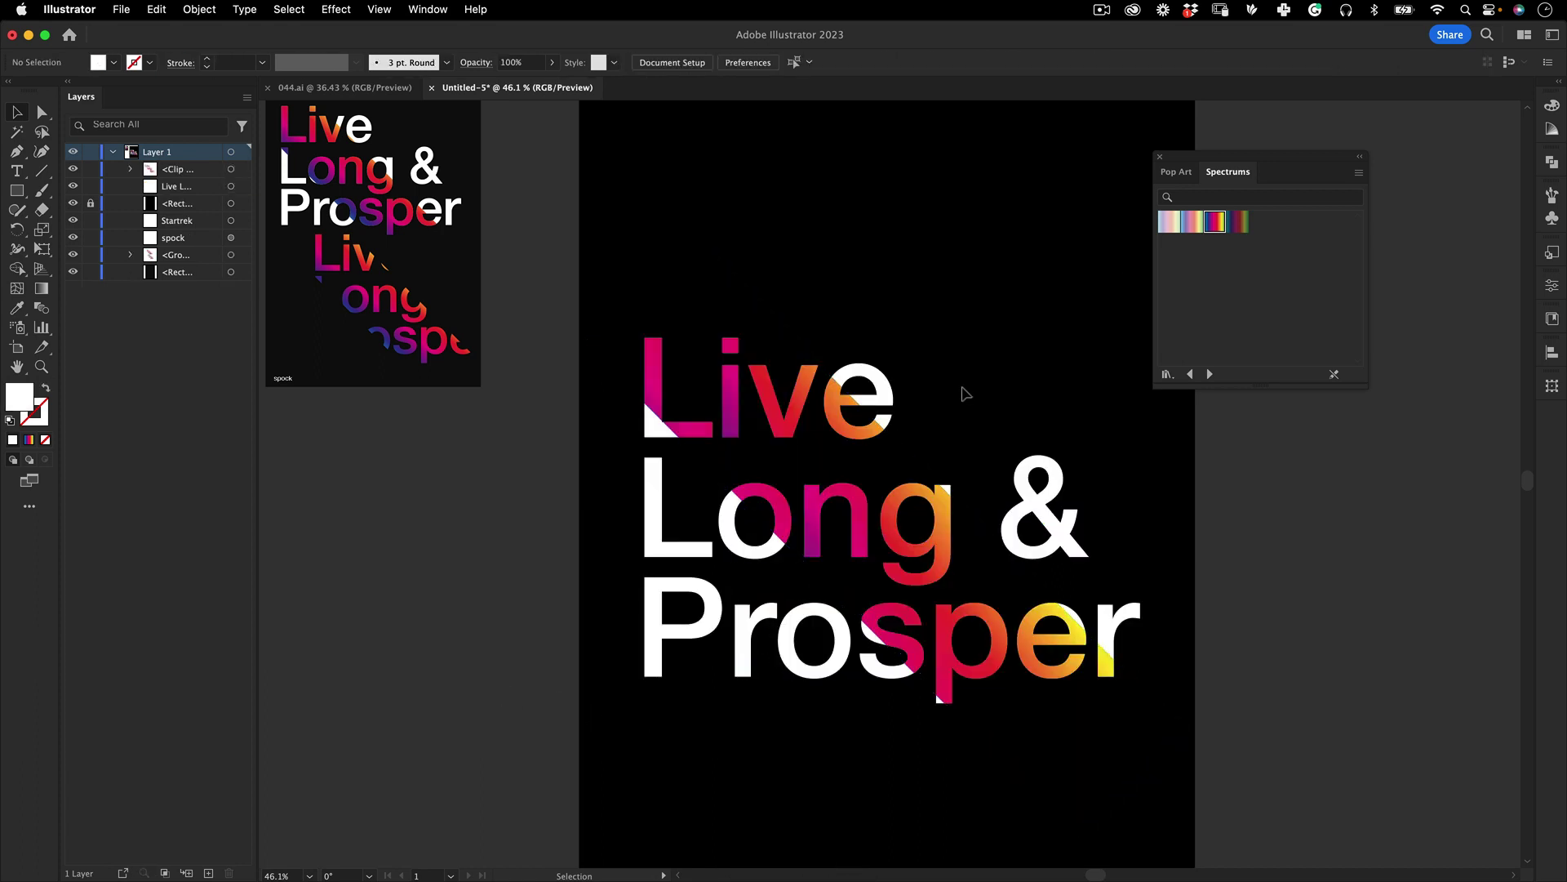
key(super+space)
drag(940, 371, 874, 401)
drag(930, 465, 907, 459)
double_click(945, 529)
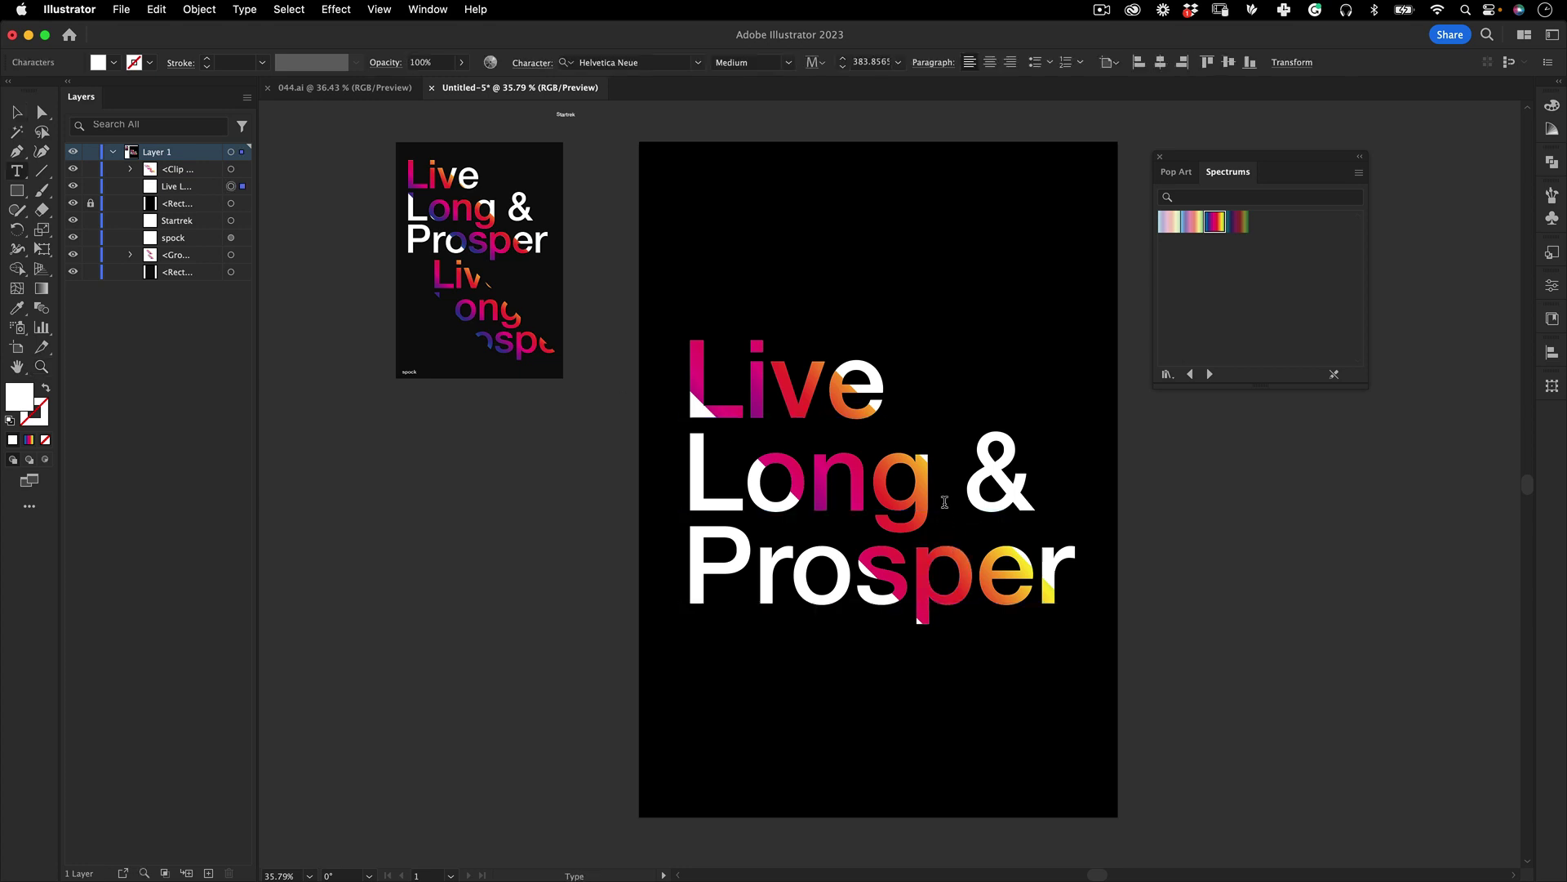
click(16, 113)
click(519, 562)
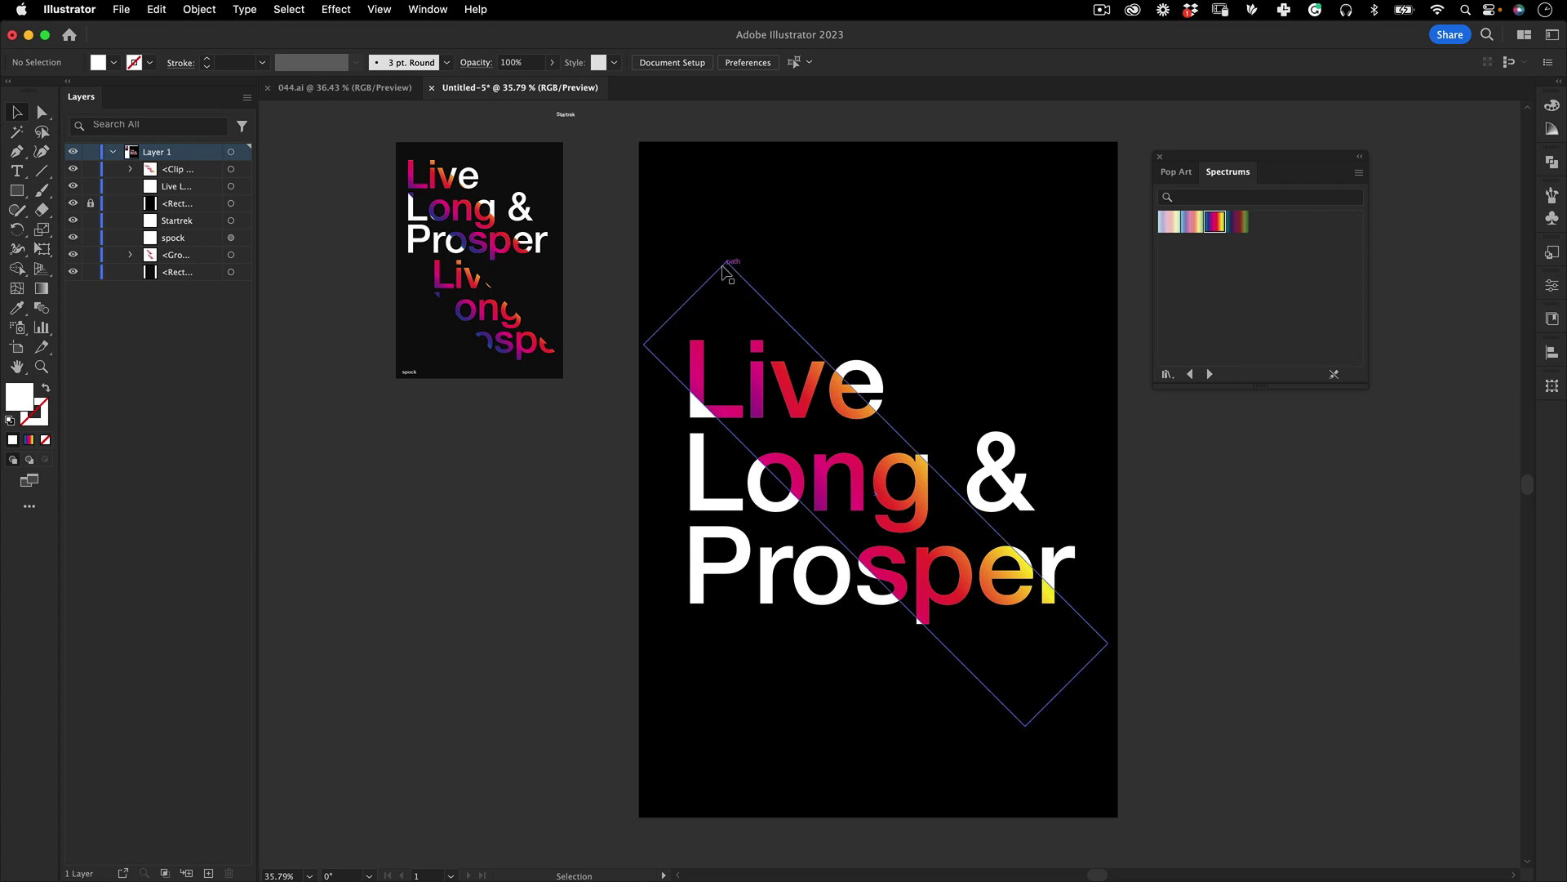
Step: Isolate the gradient clip group, narrow its diagonal clipping rectangle to about 1922 × 353 px, and exit isolation mode
click(732, 266)
click(744, 298)
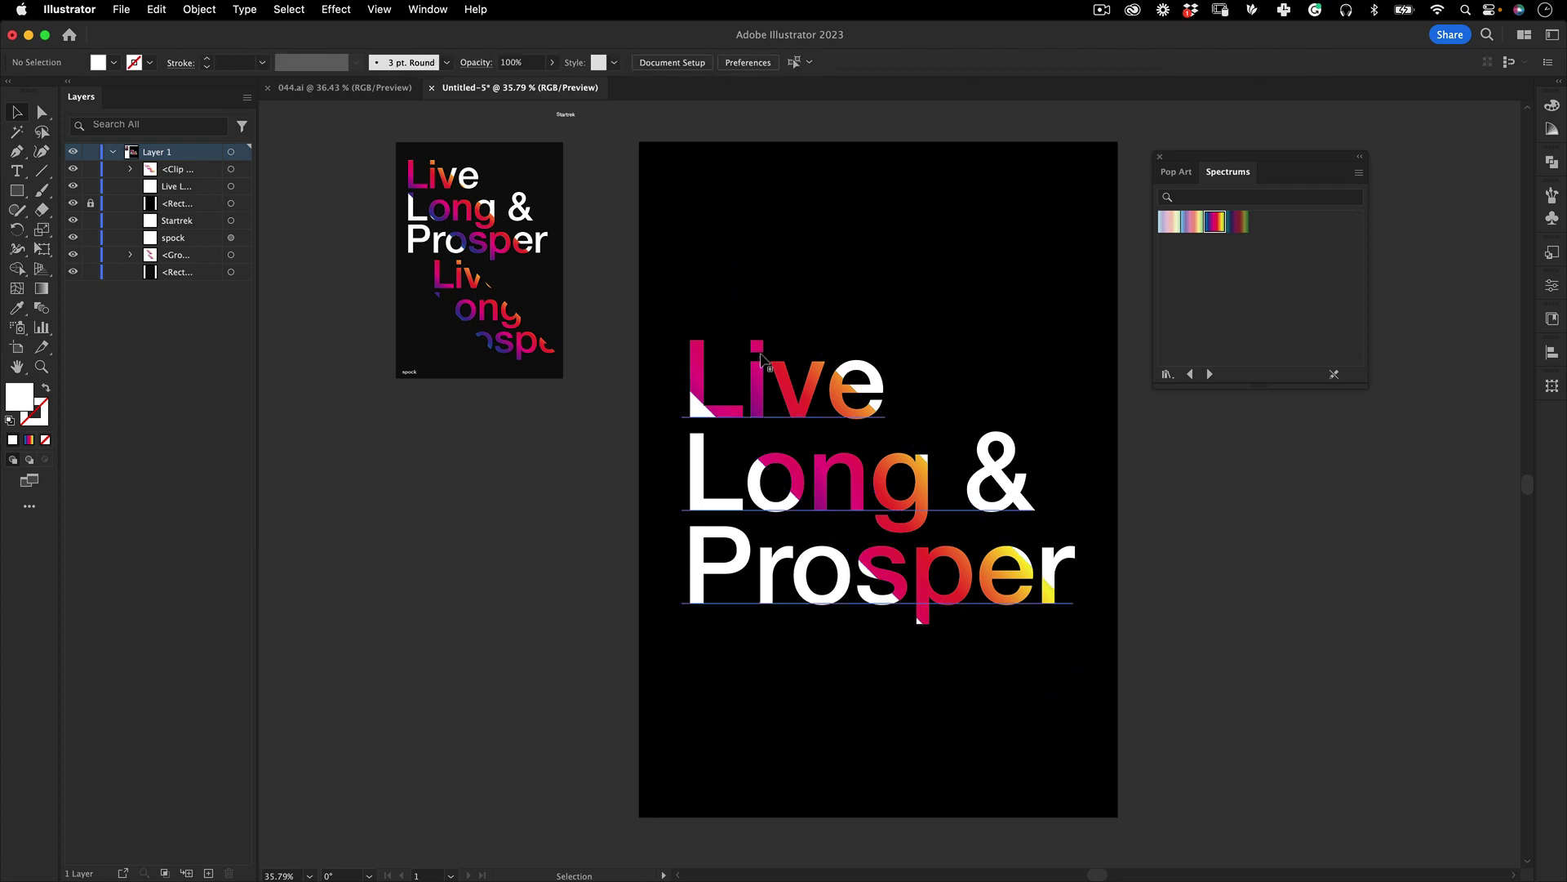
double_click(761, 358)
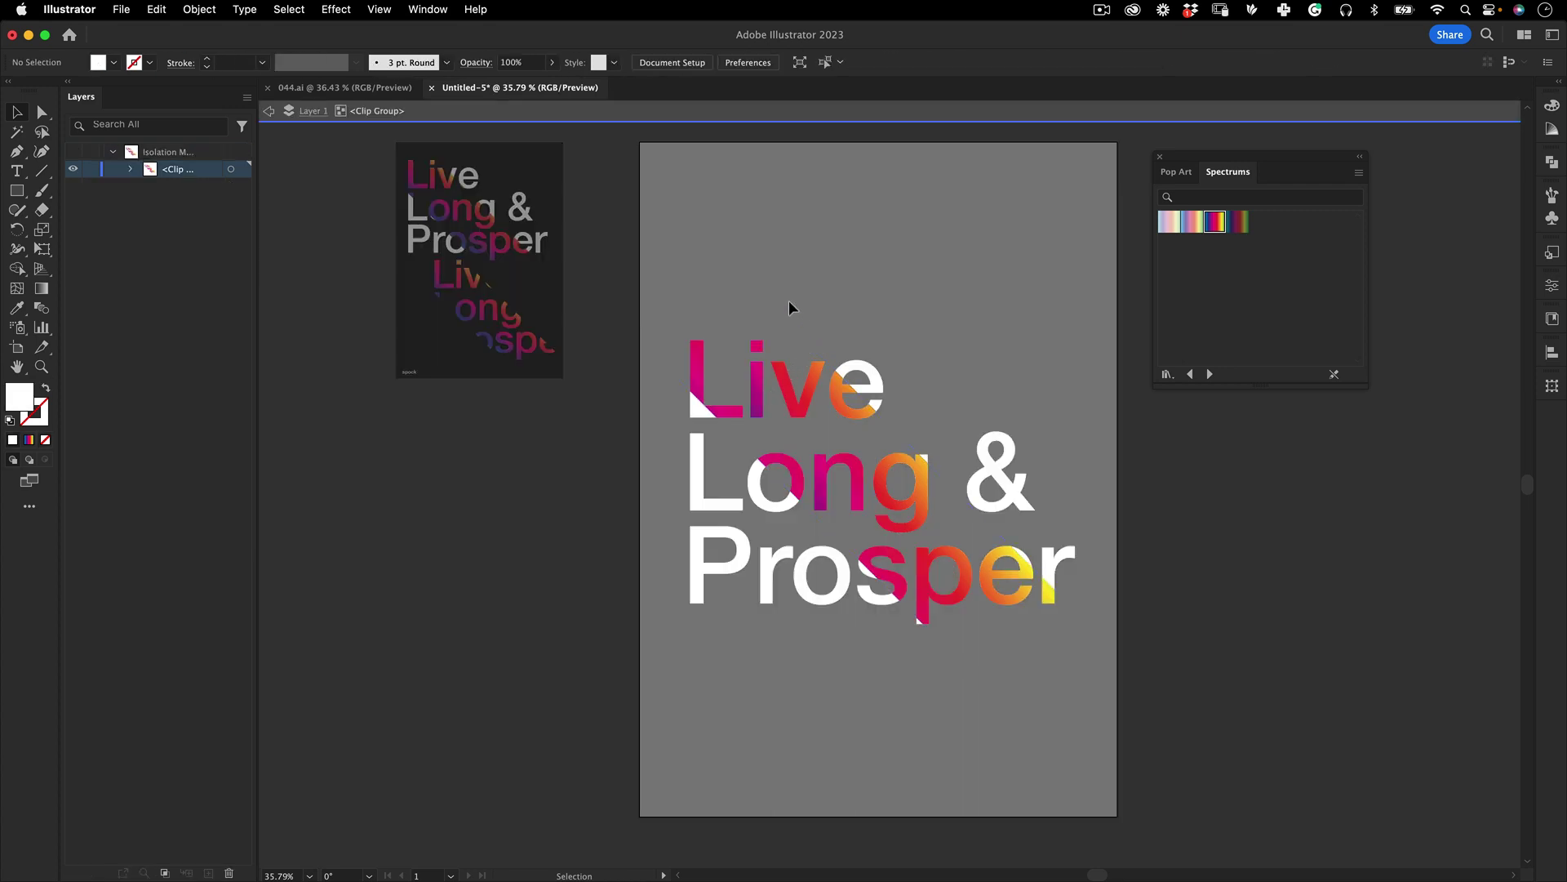
click(729, 273)
key(e)
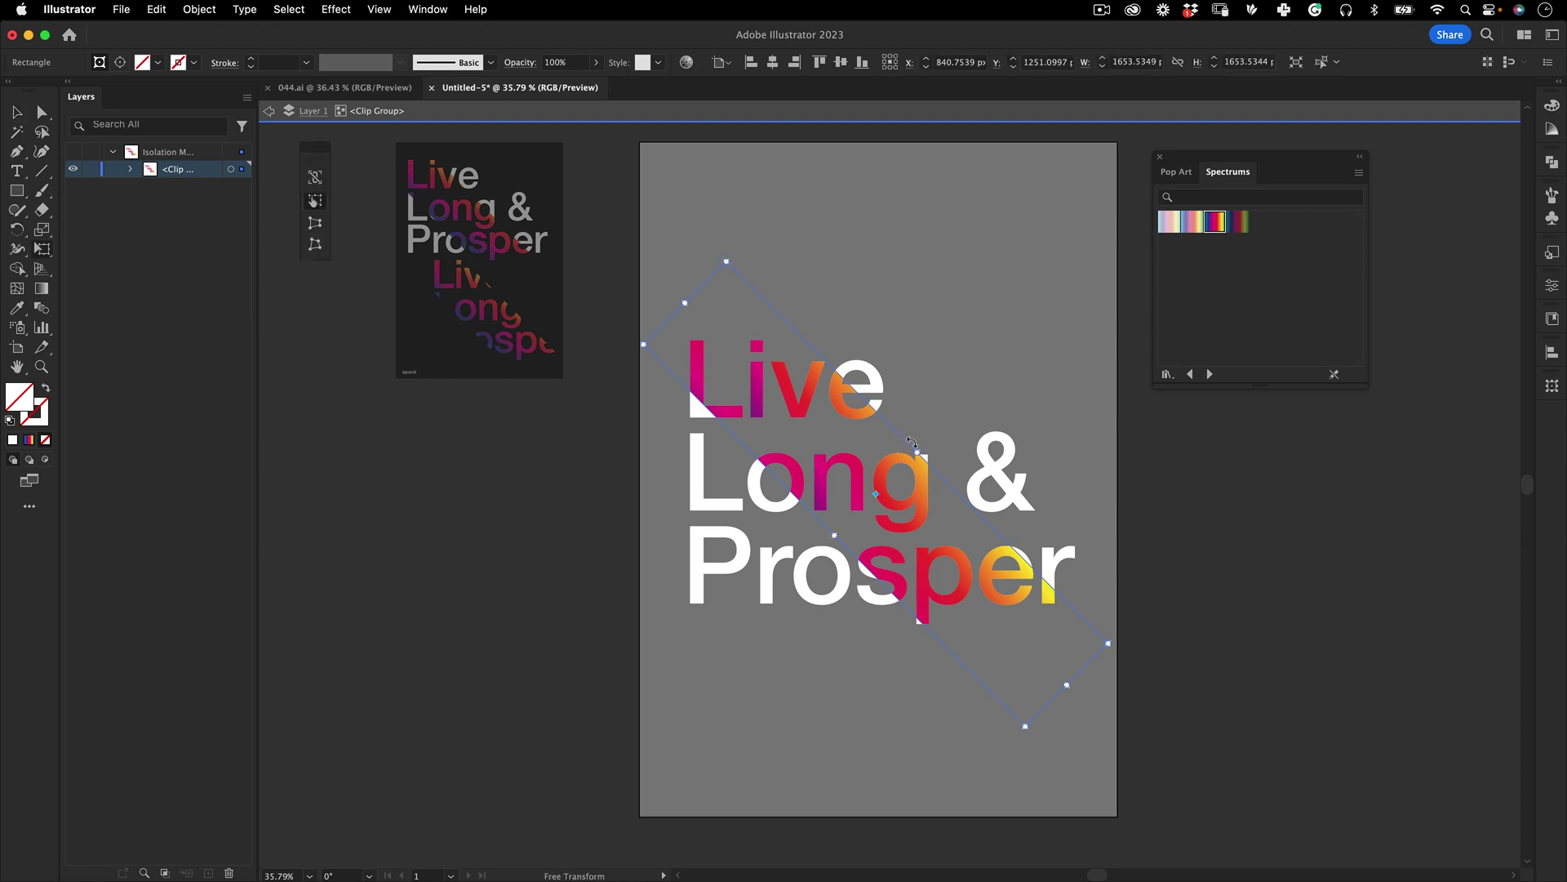
mouse_move(908, 447)
mouse_down()
mouse_move(904, 464)
mouse_move(971, 408)
mouse_move(912, 458)
mouse_up()
key(v)
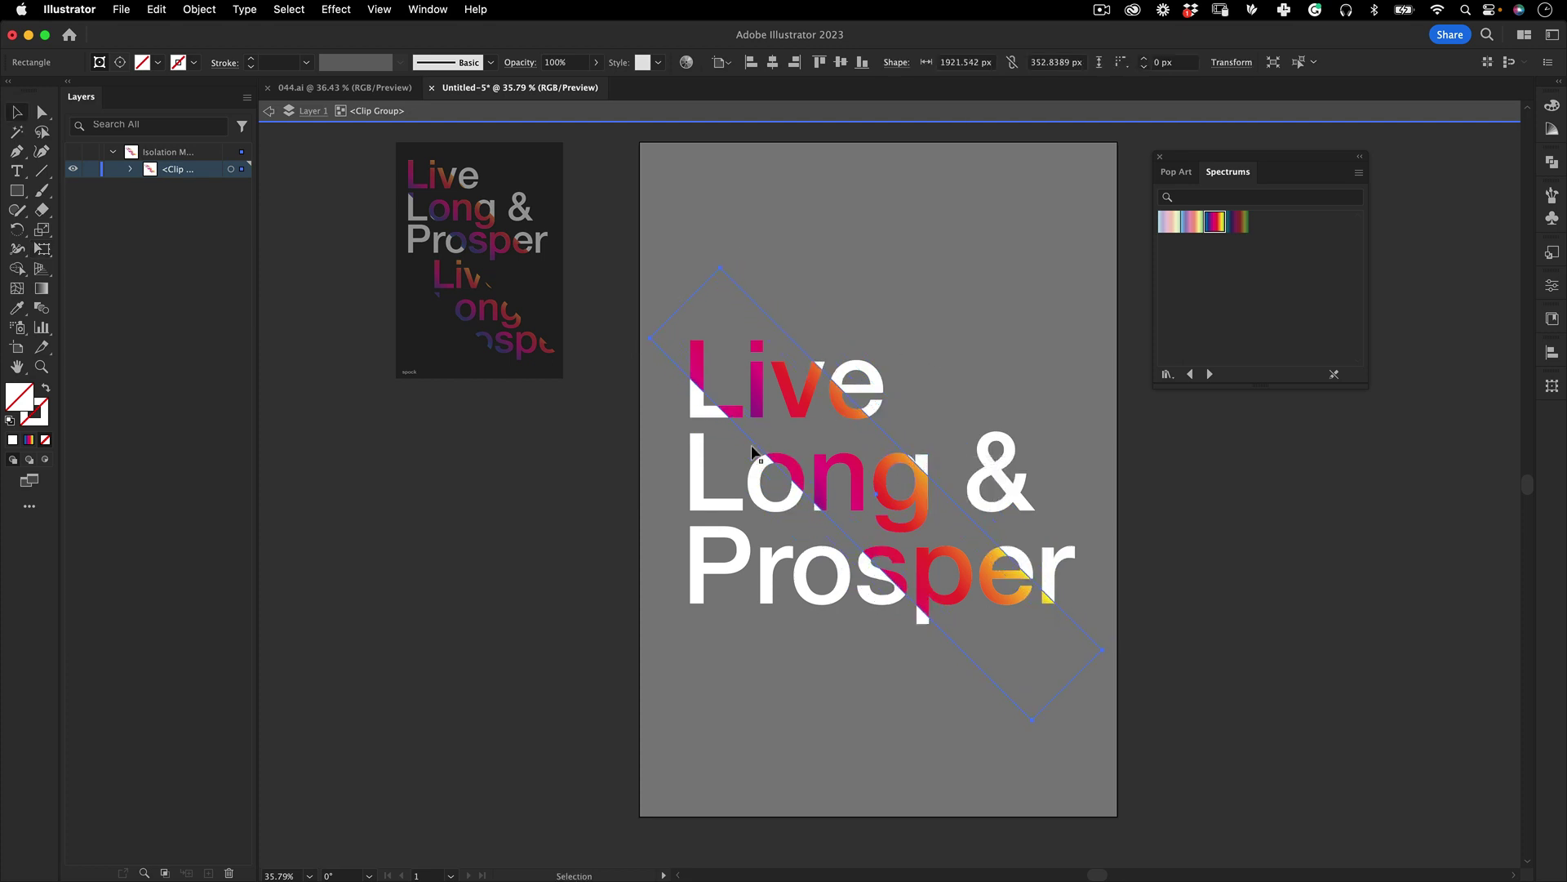
double_click(583, 539)
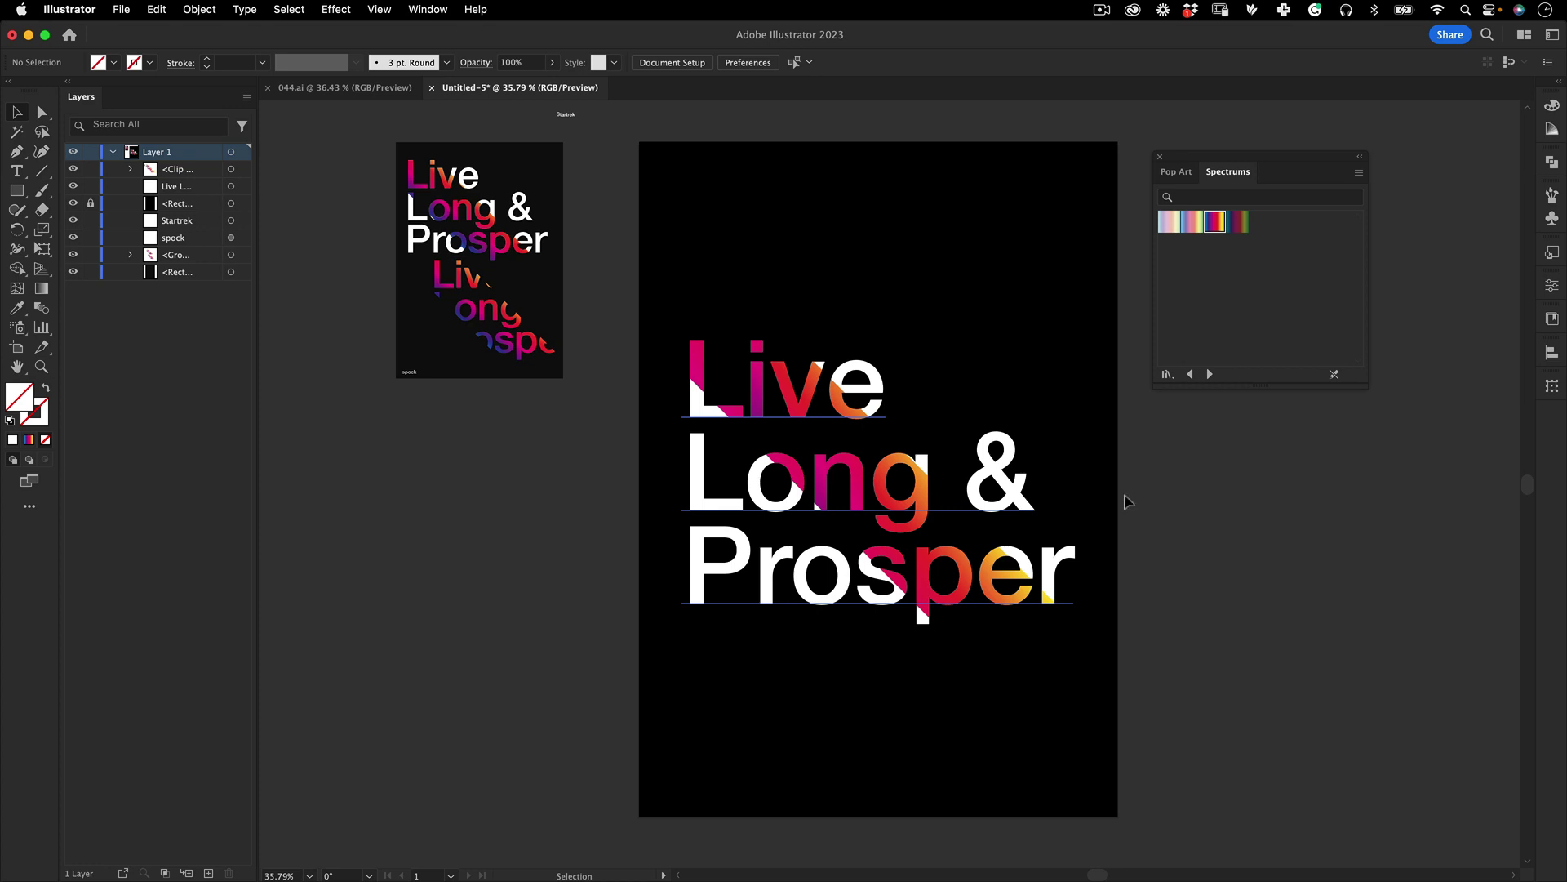
Step: Move the white headline together with its clipped gradient band up near the artboard's top edge and deselect them
drag(1139, 371, 1092, 400)
drag(1071, 709, 736, 354)
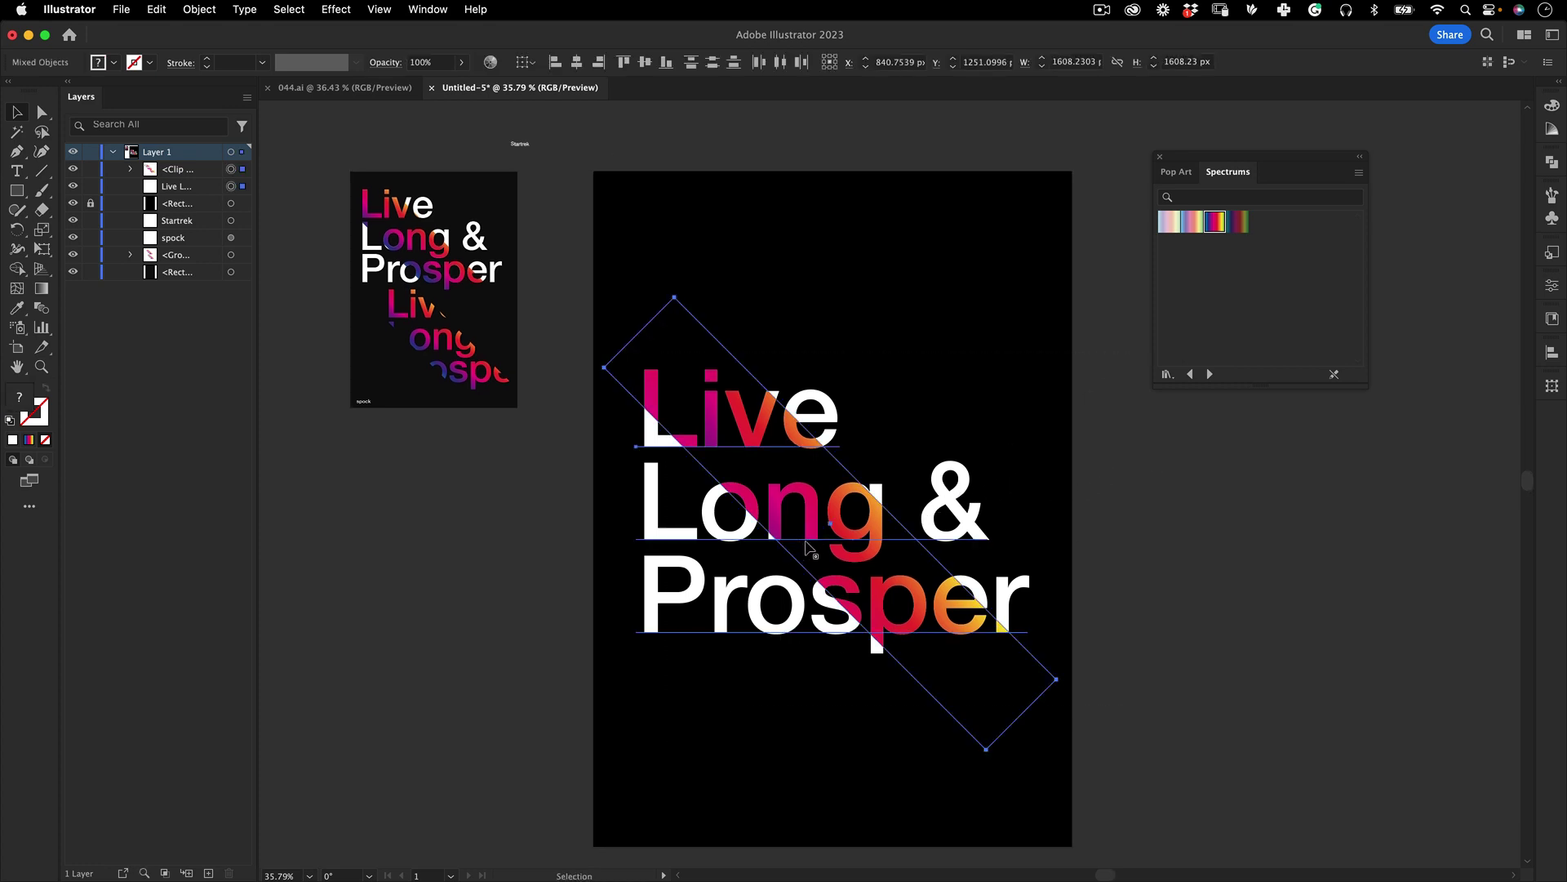
drag(807, 529, 812, 369)
click(618, 520)
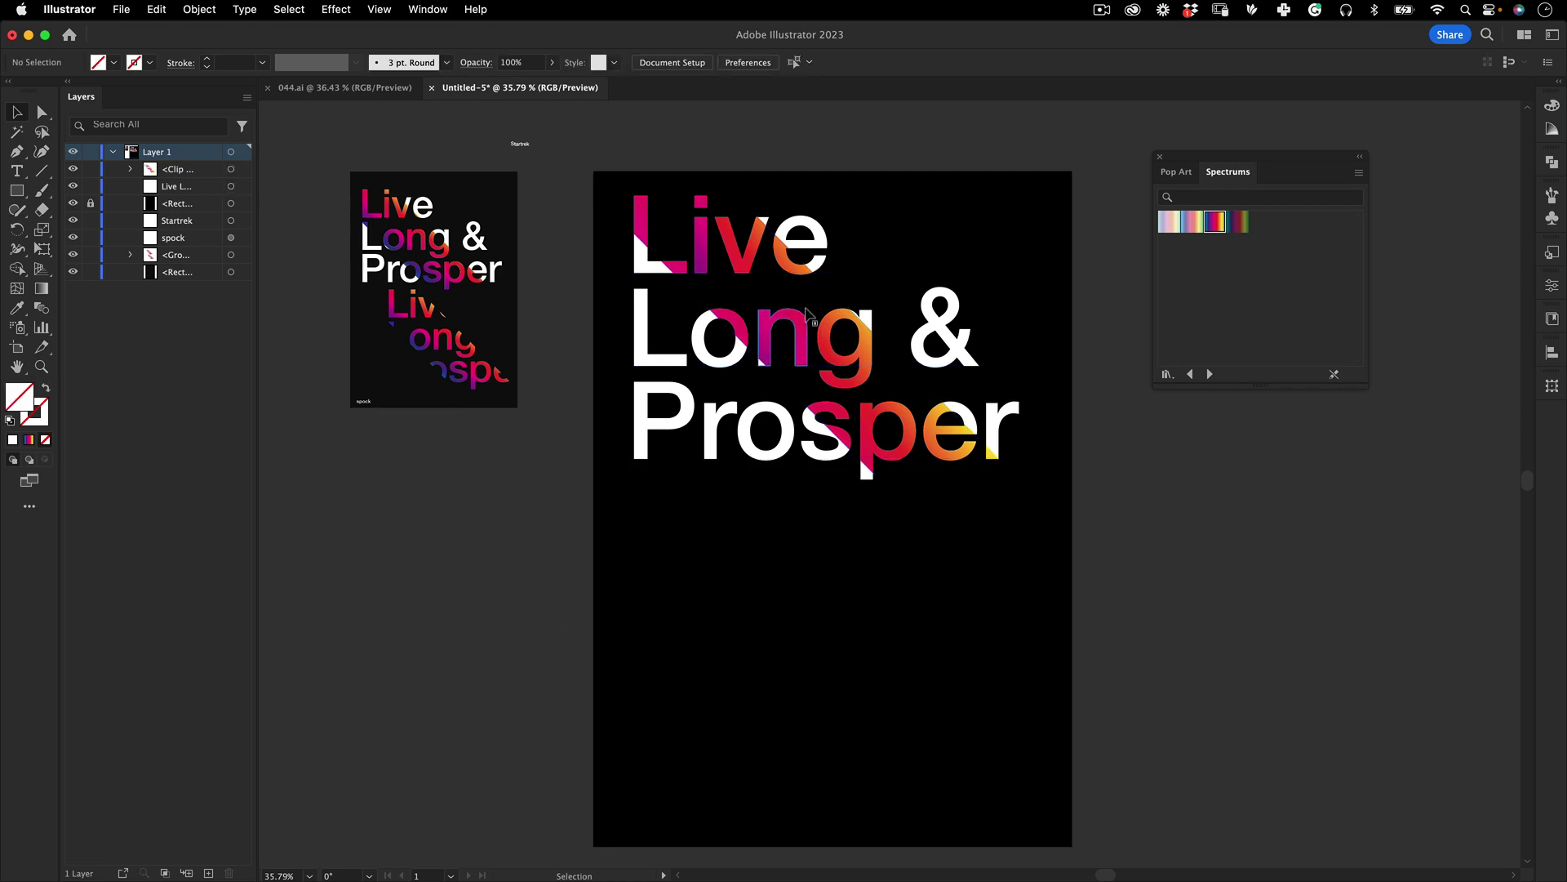
Step: Lock the white headline text in its place
drag(796, 305, 811, 411)
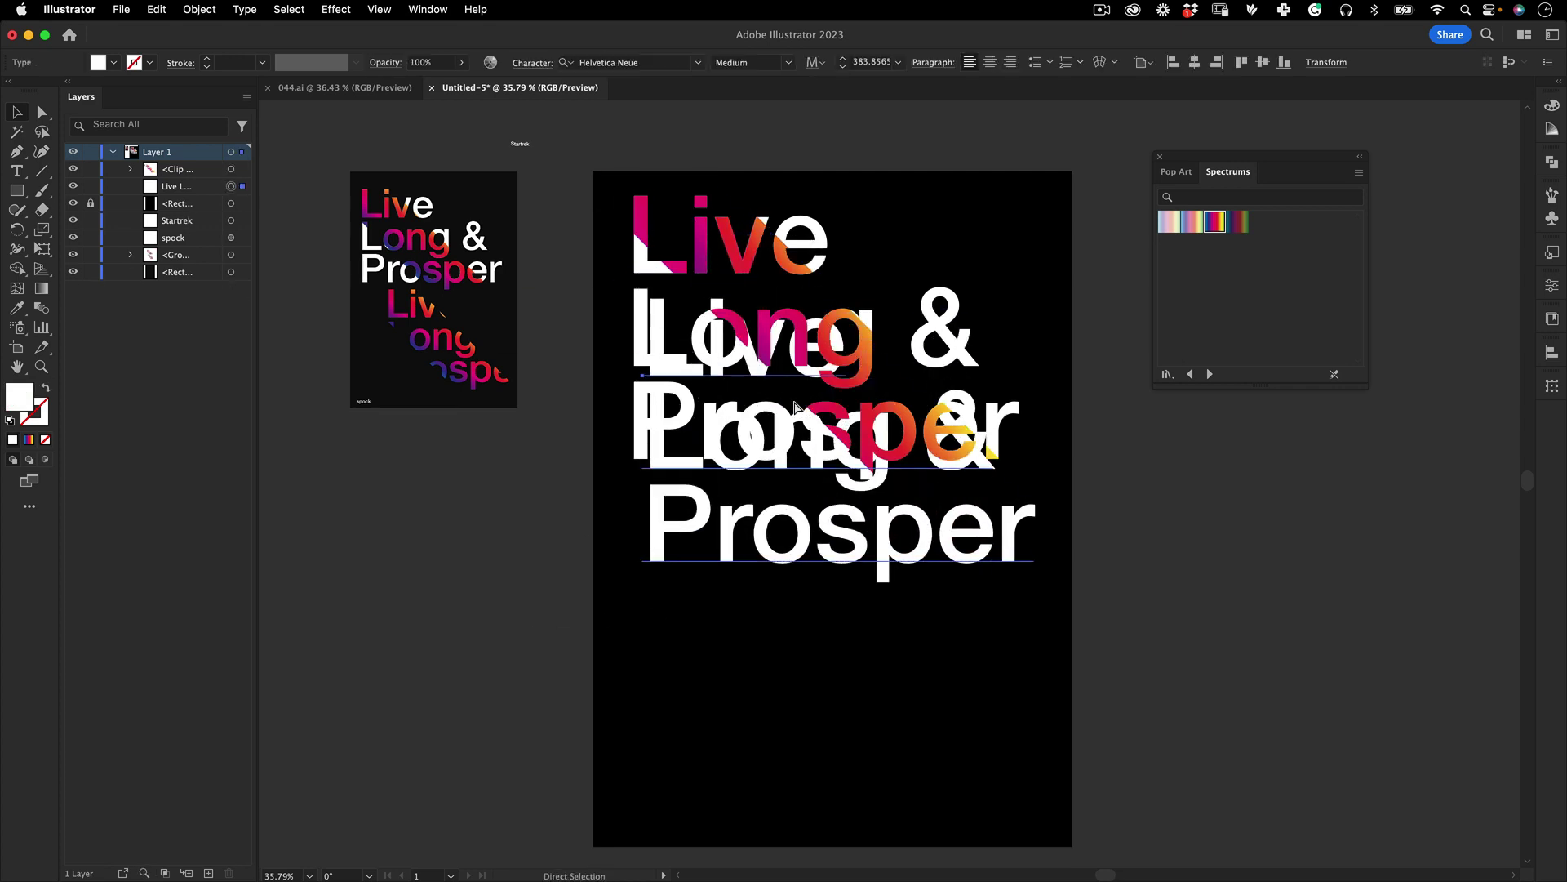
key(super+z)
key(super+2)
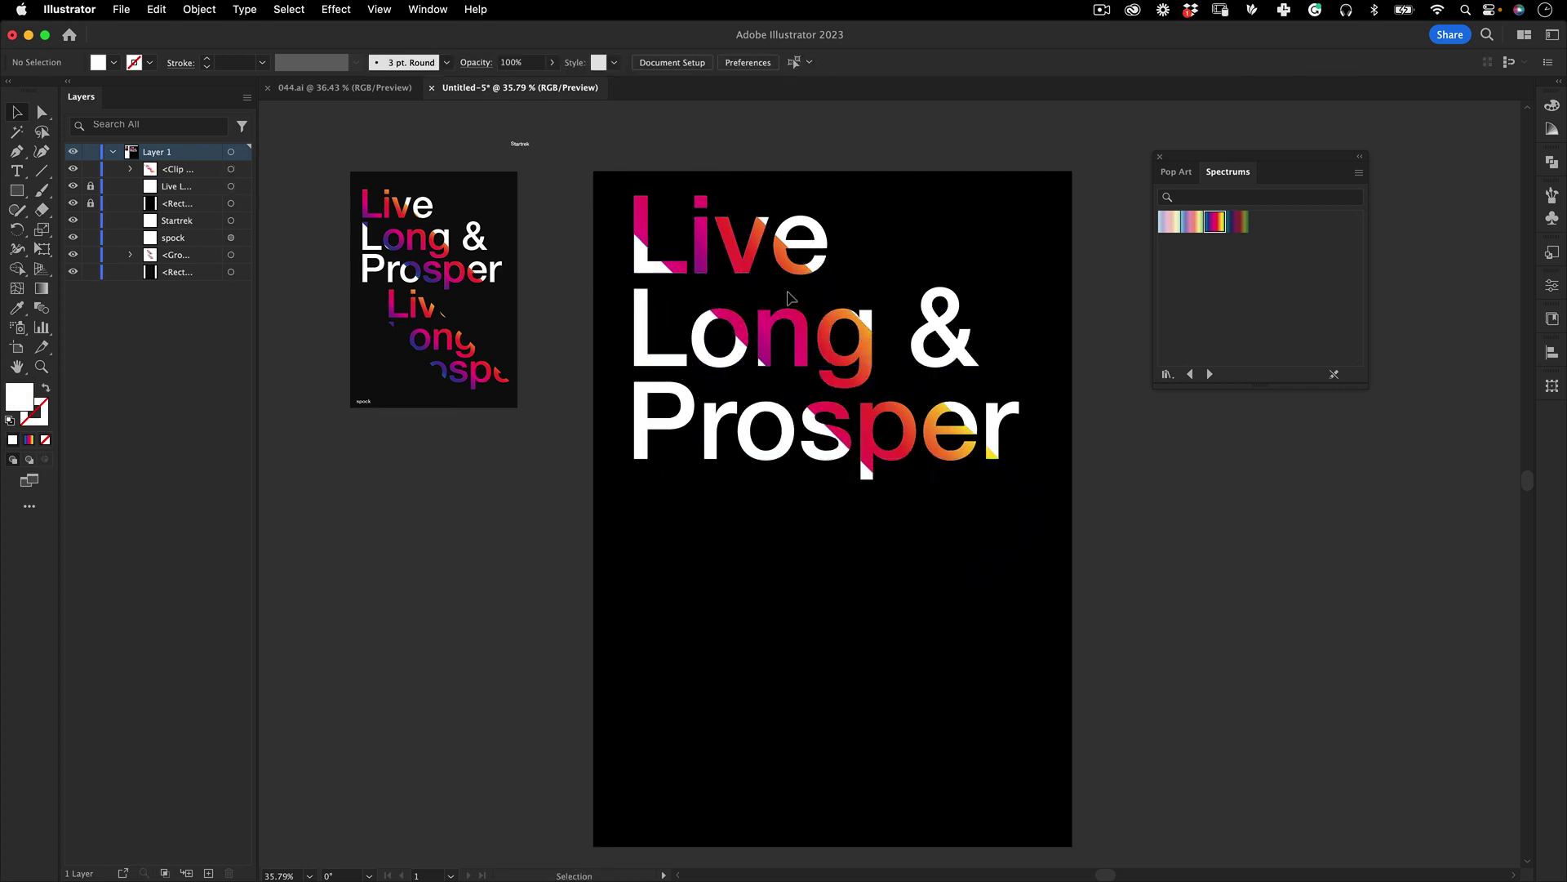
Step: Duplicate the clipped gradient lettering straight down into the lower half of the artboard, just below the headline
drag(822, 281, 851, 589)
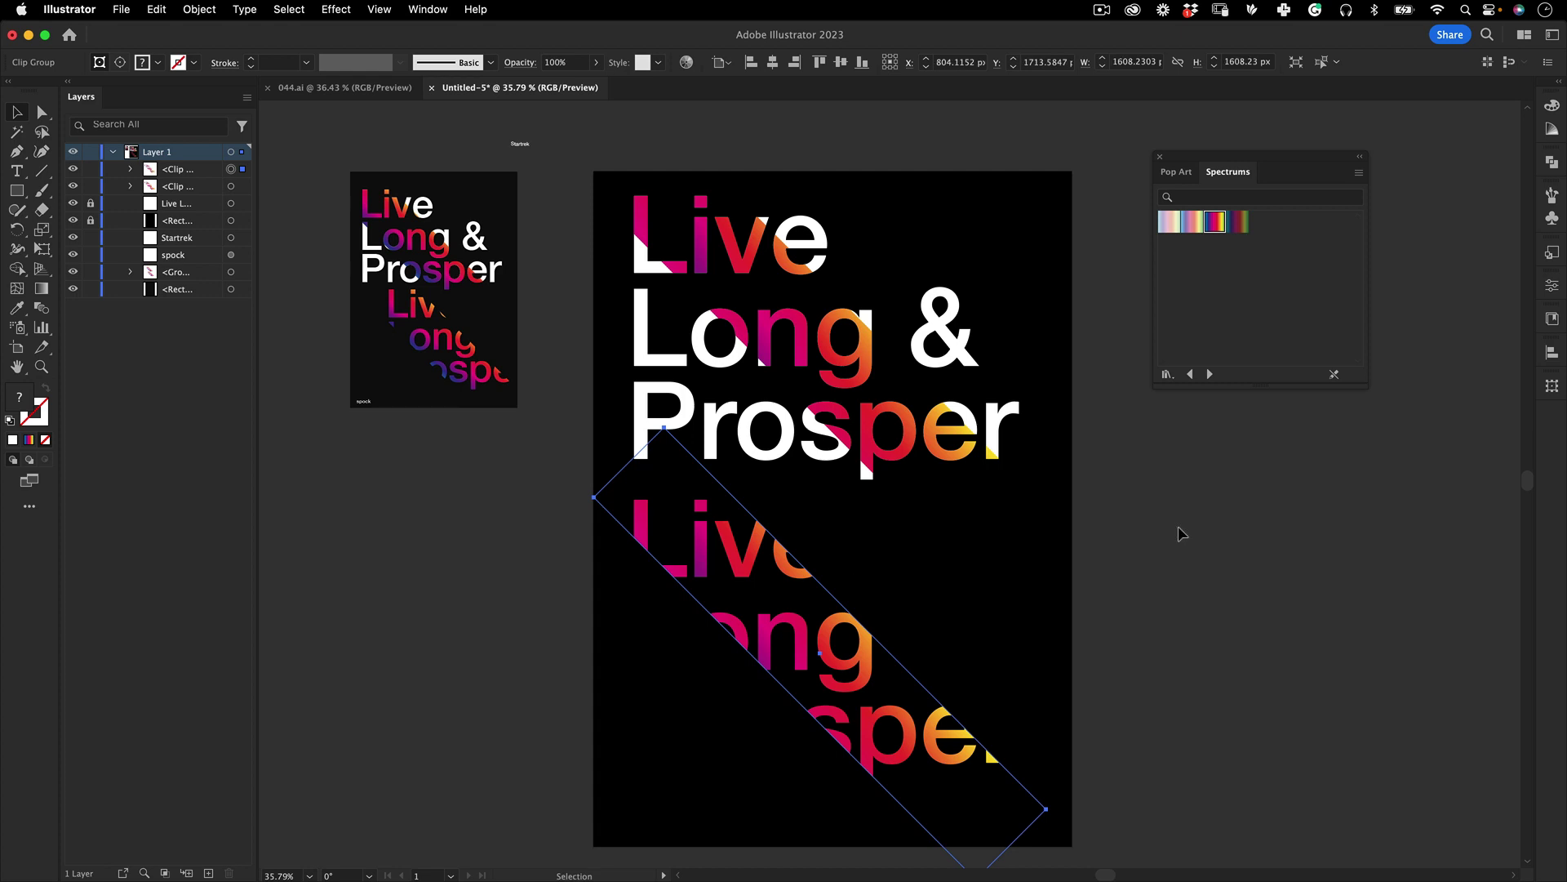
click(1163, 696)
scroll(536, 494, down, 2)
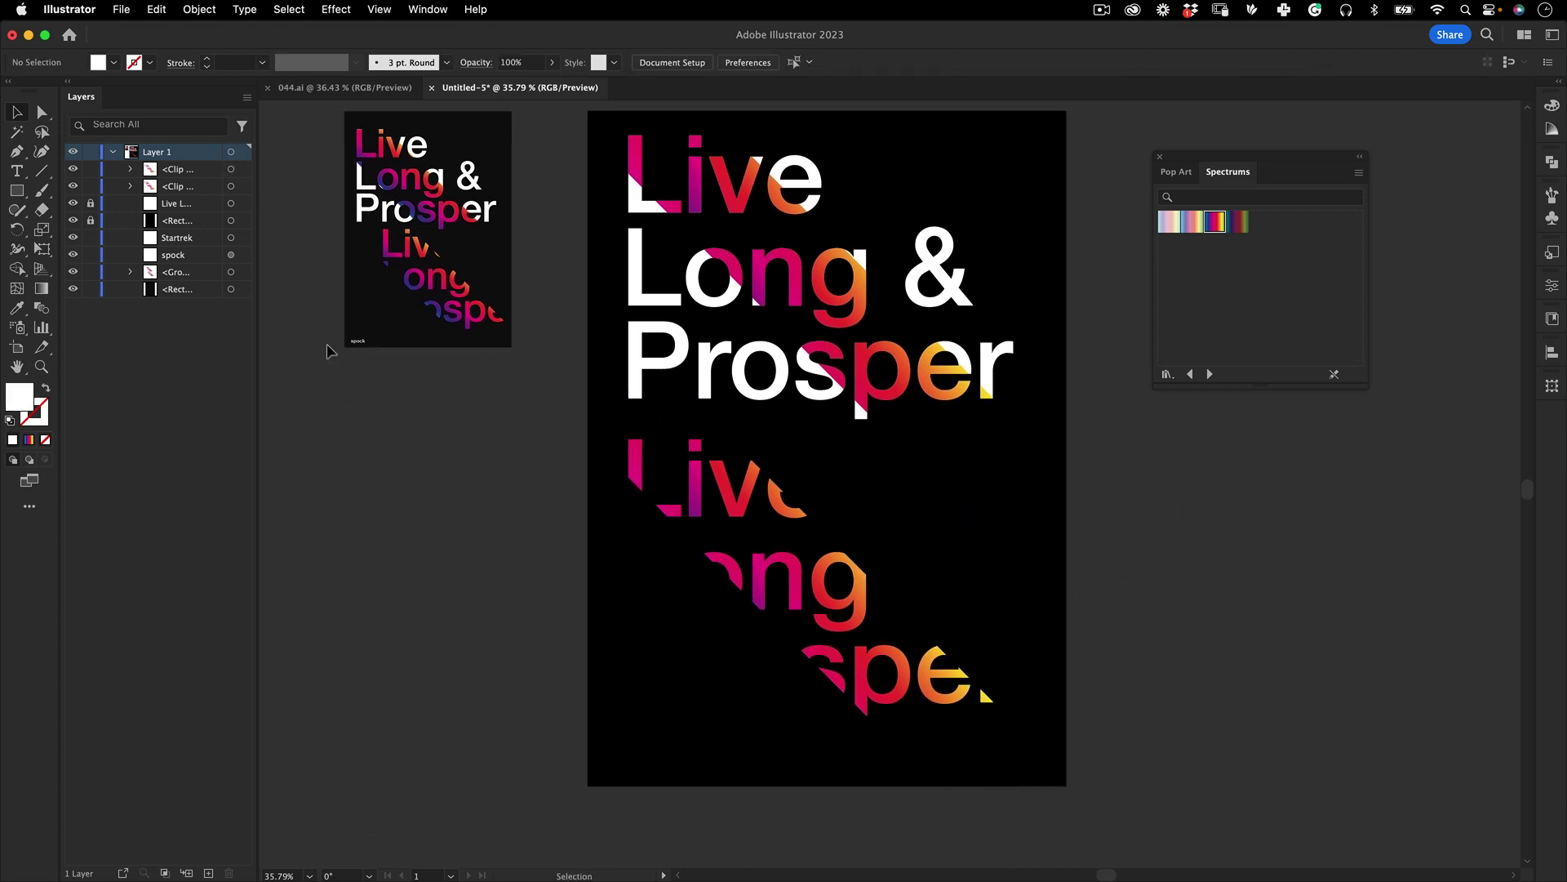
Step: Copy the "spock" caption from the small reference poster, scale it to about 42 pt and place it in the artboard's lower-left corner
click(361, 342)
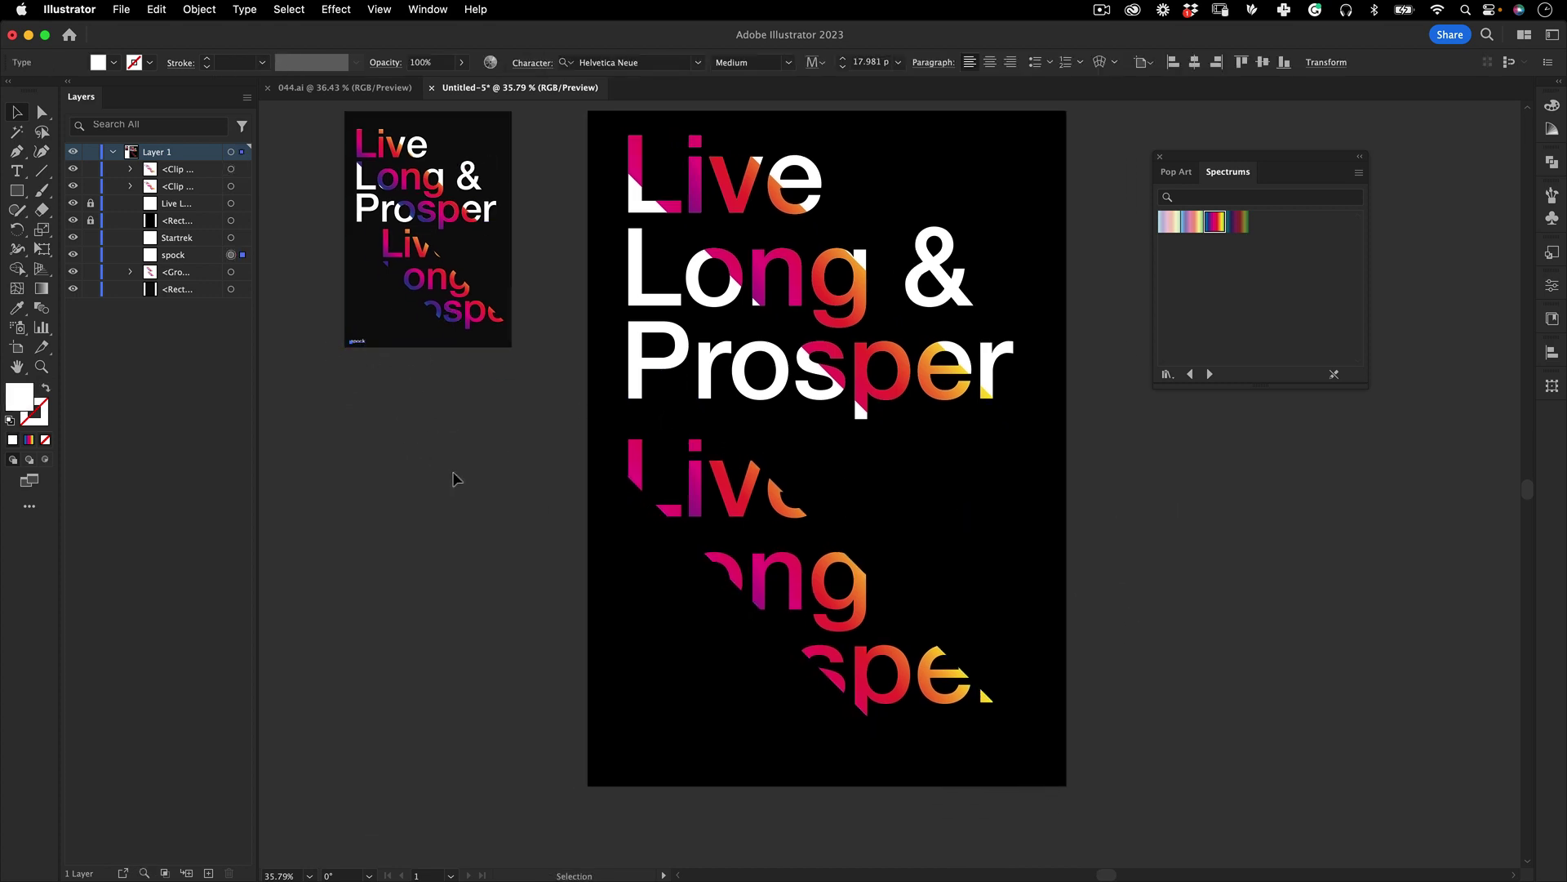
key(super+v)
drag(899, 497, 674, 712)
key(e)
key(v)
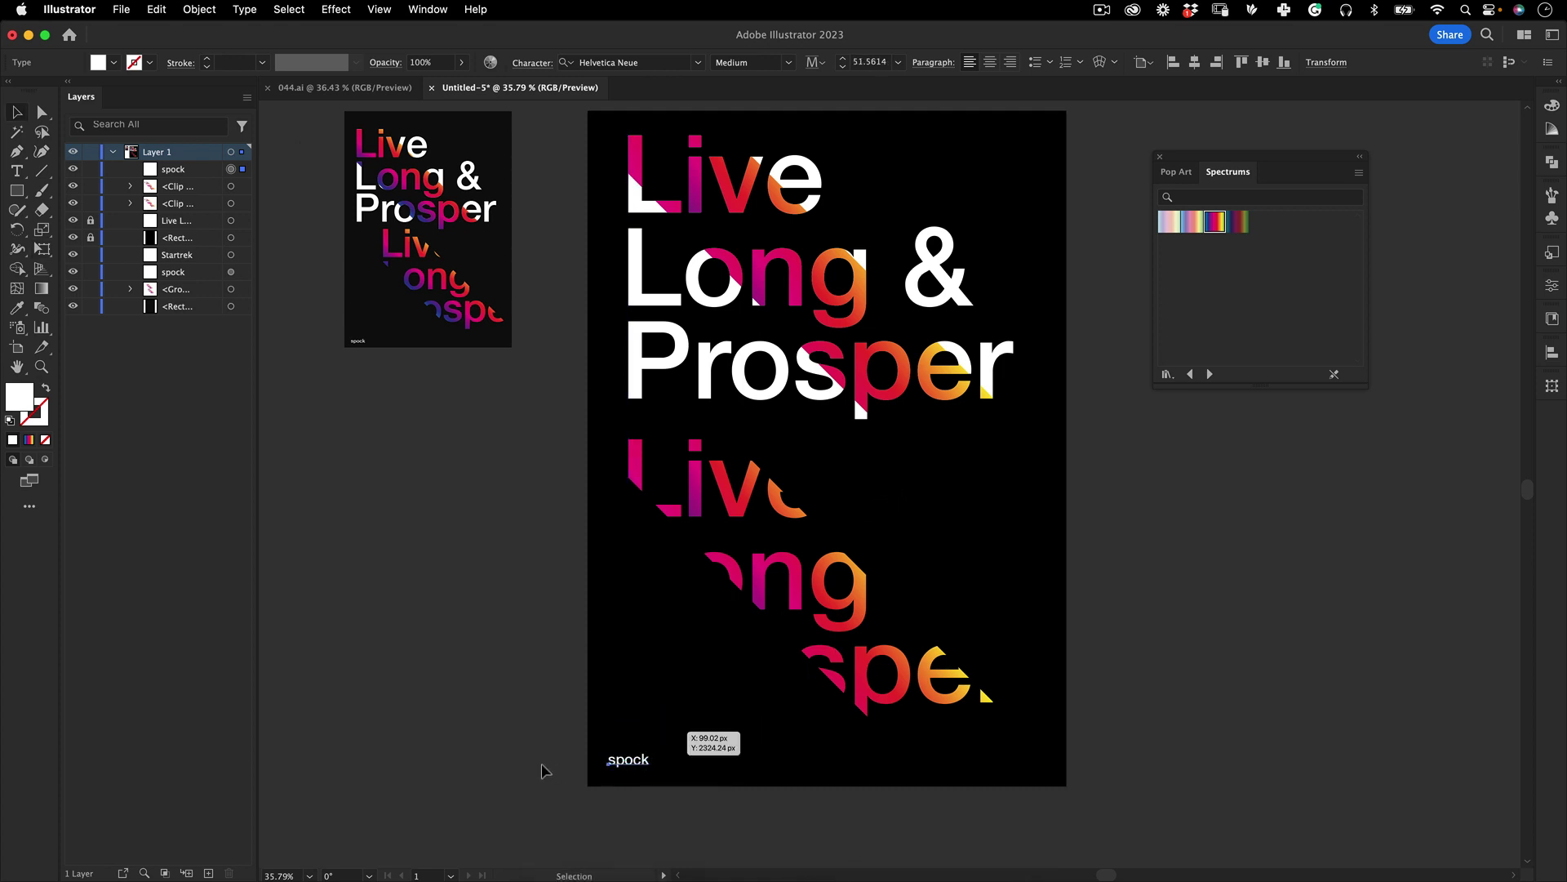
drag(581, 759, 649, 772)
key(e)
key(v)
click(624, 692)
drag(623, 689, 594, 732)
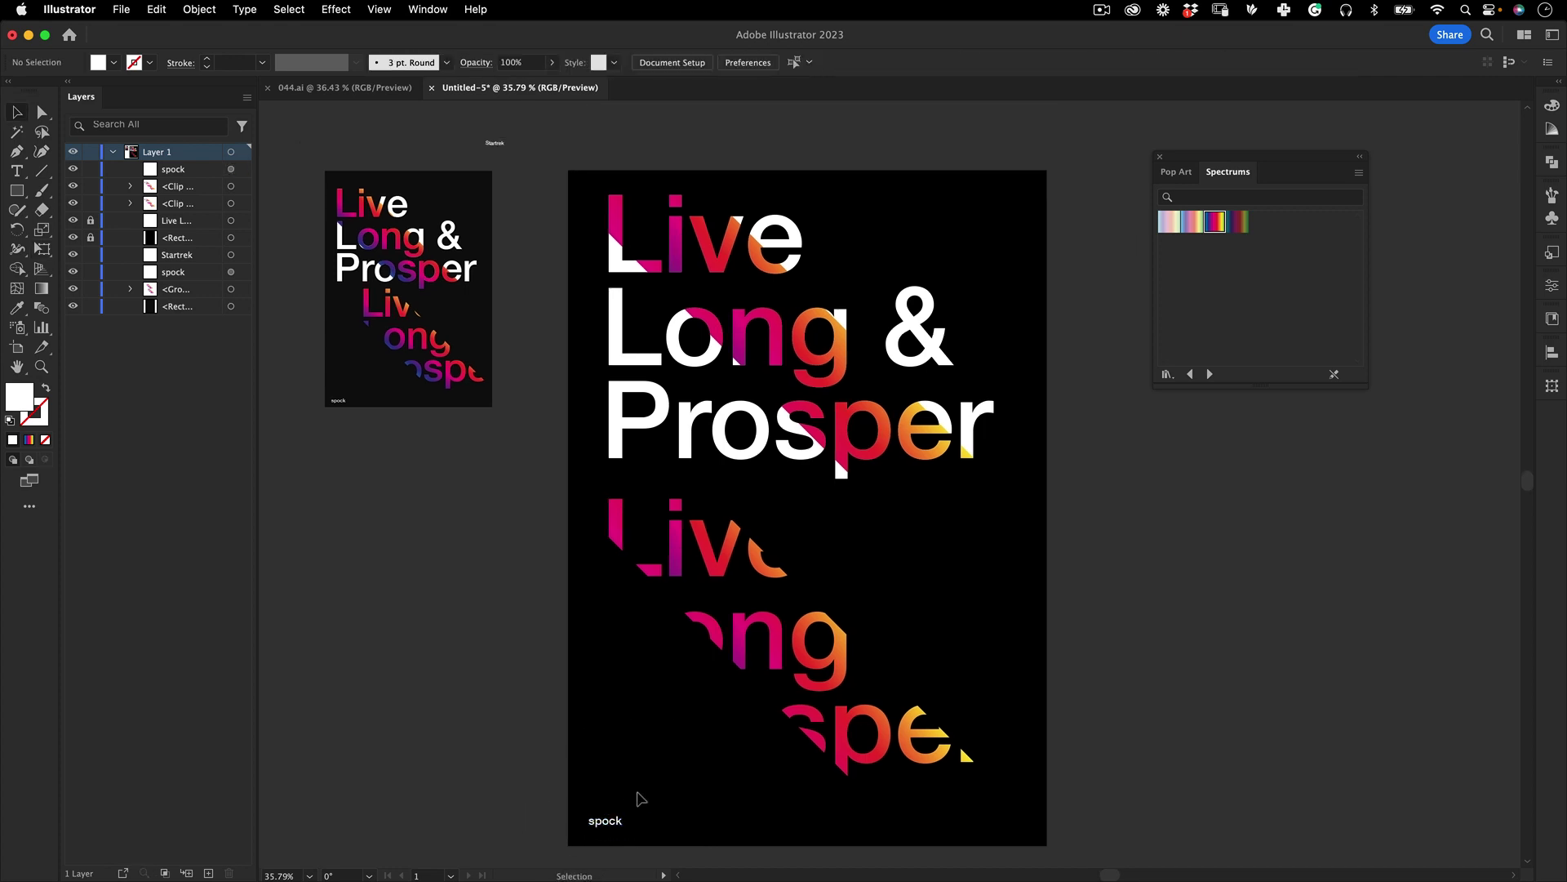
Step: Duplicate the "spock" caption into the artboard's upper-right corner, change its text to "StarTrek" and align it with the margin
drag(613, 821, 1017, 196)
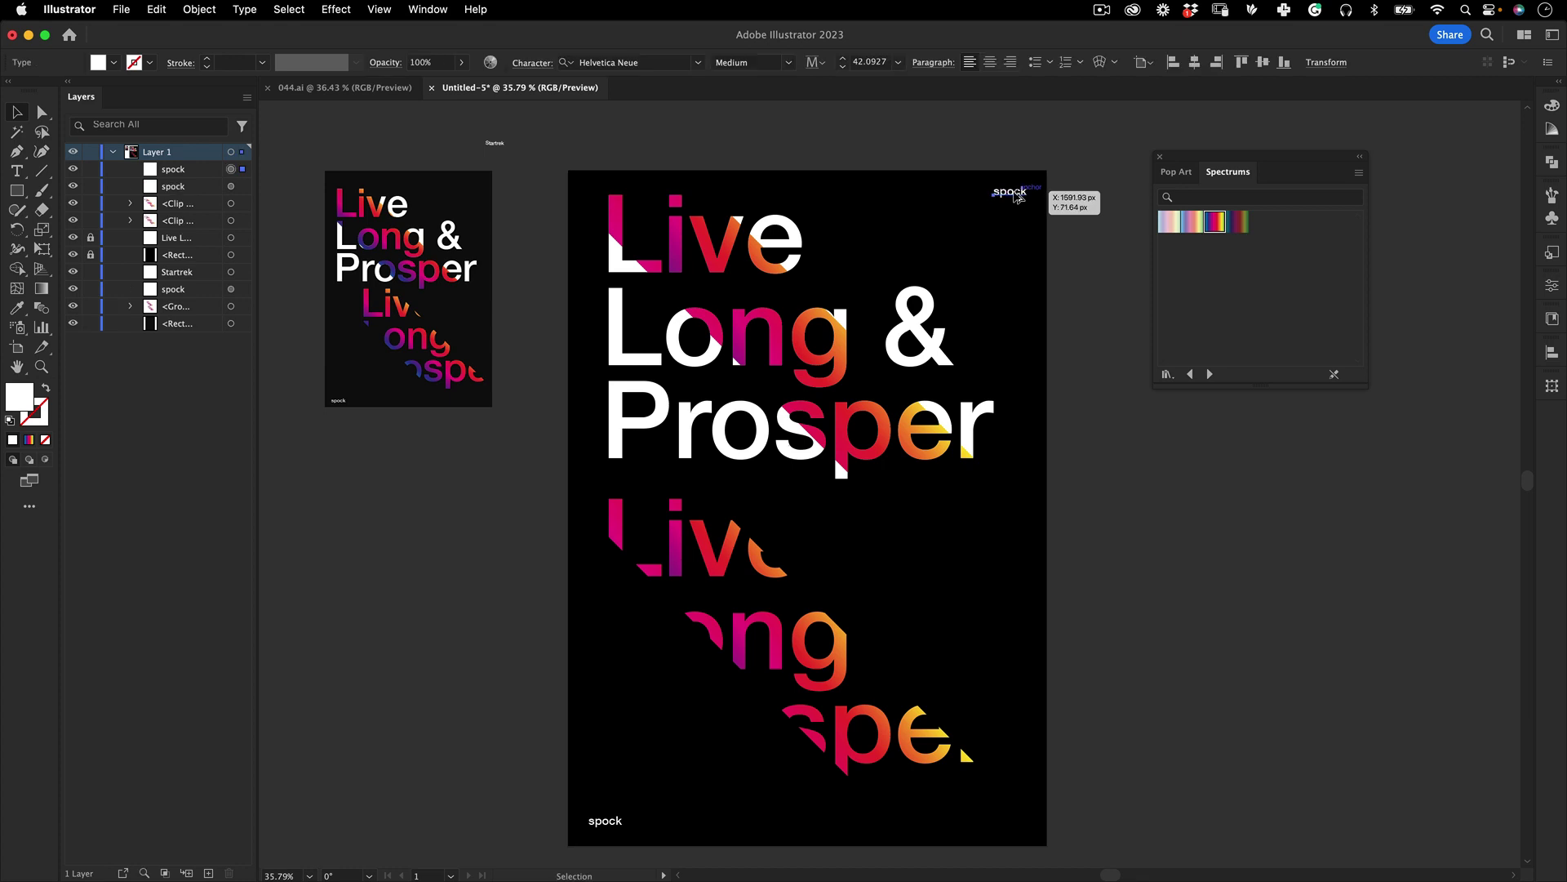
double_click(1015, 195)
key(super+a)
text(s)
key(BackSpace)
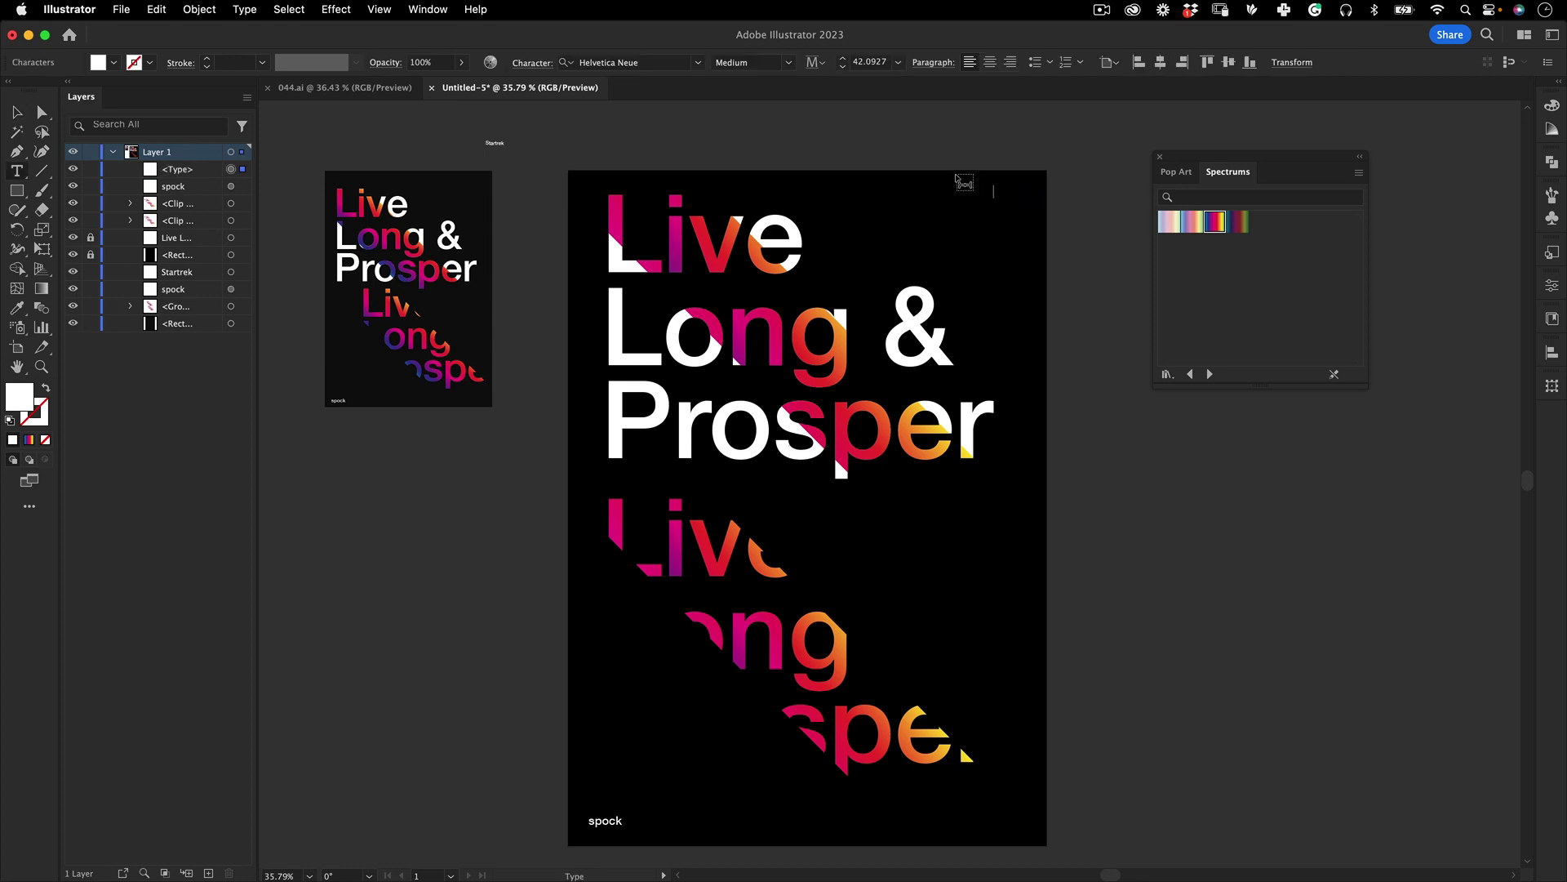
text(StarTrek)
key(Escape)
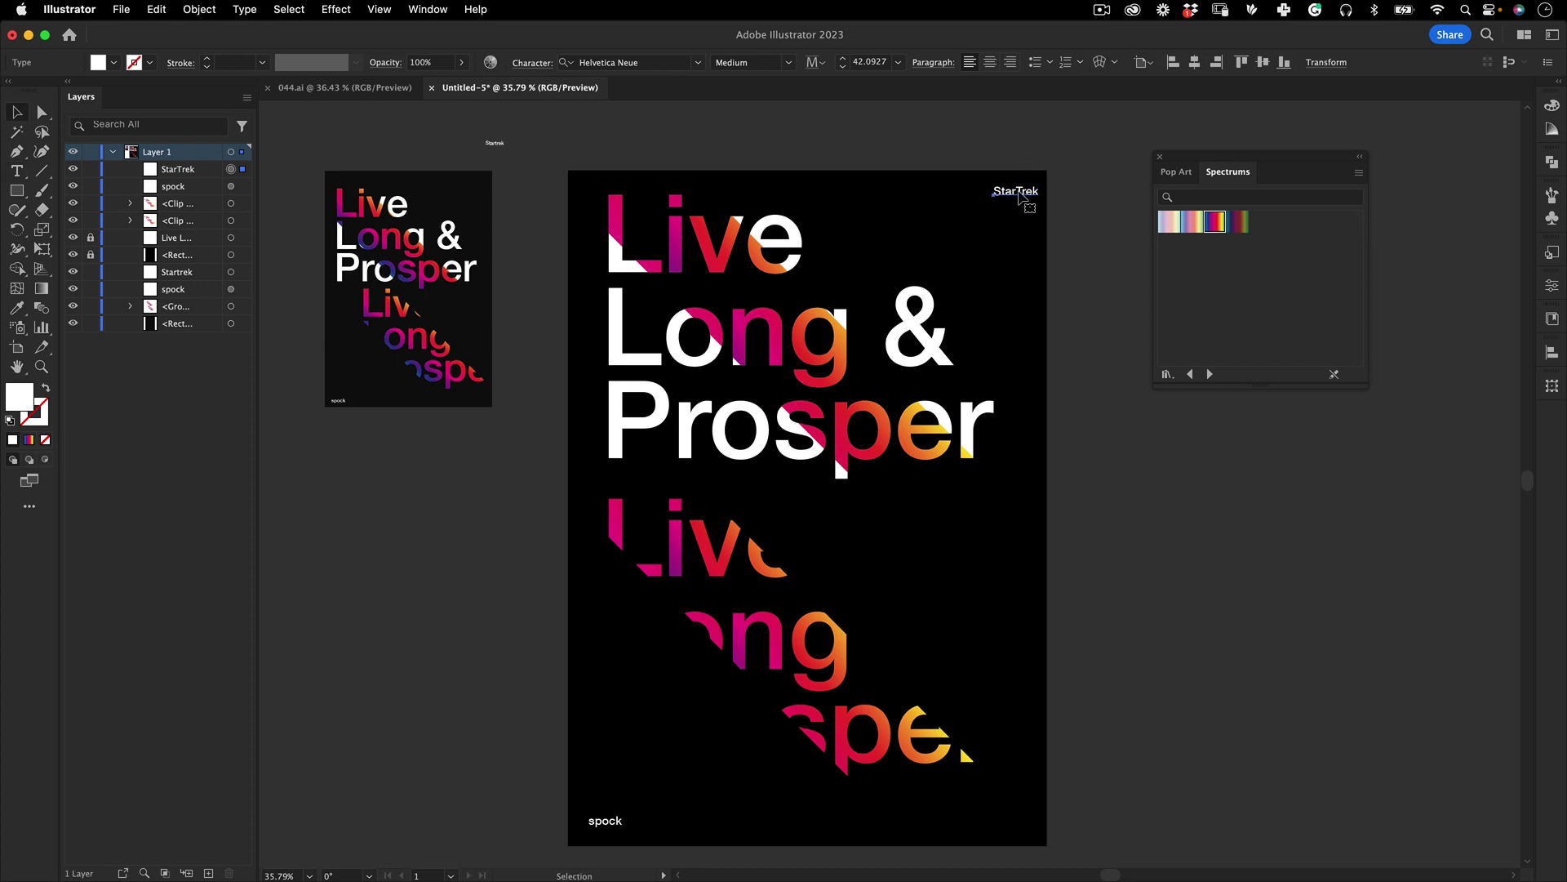
drag(1020, 194, 1015, 193)
Step: Change the artboard's lower-left caption to "Spock" and delete the small reference poster with its labels beside the artboard
double_click(595, 821)
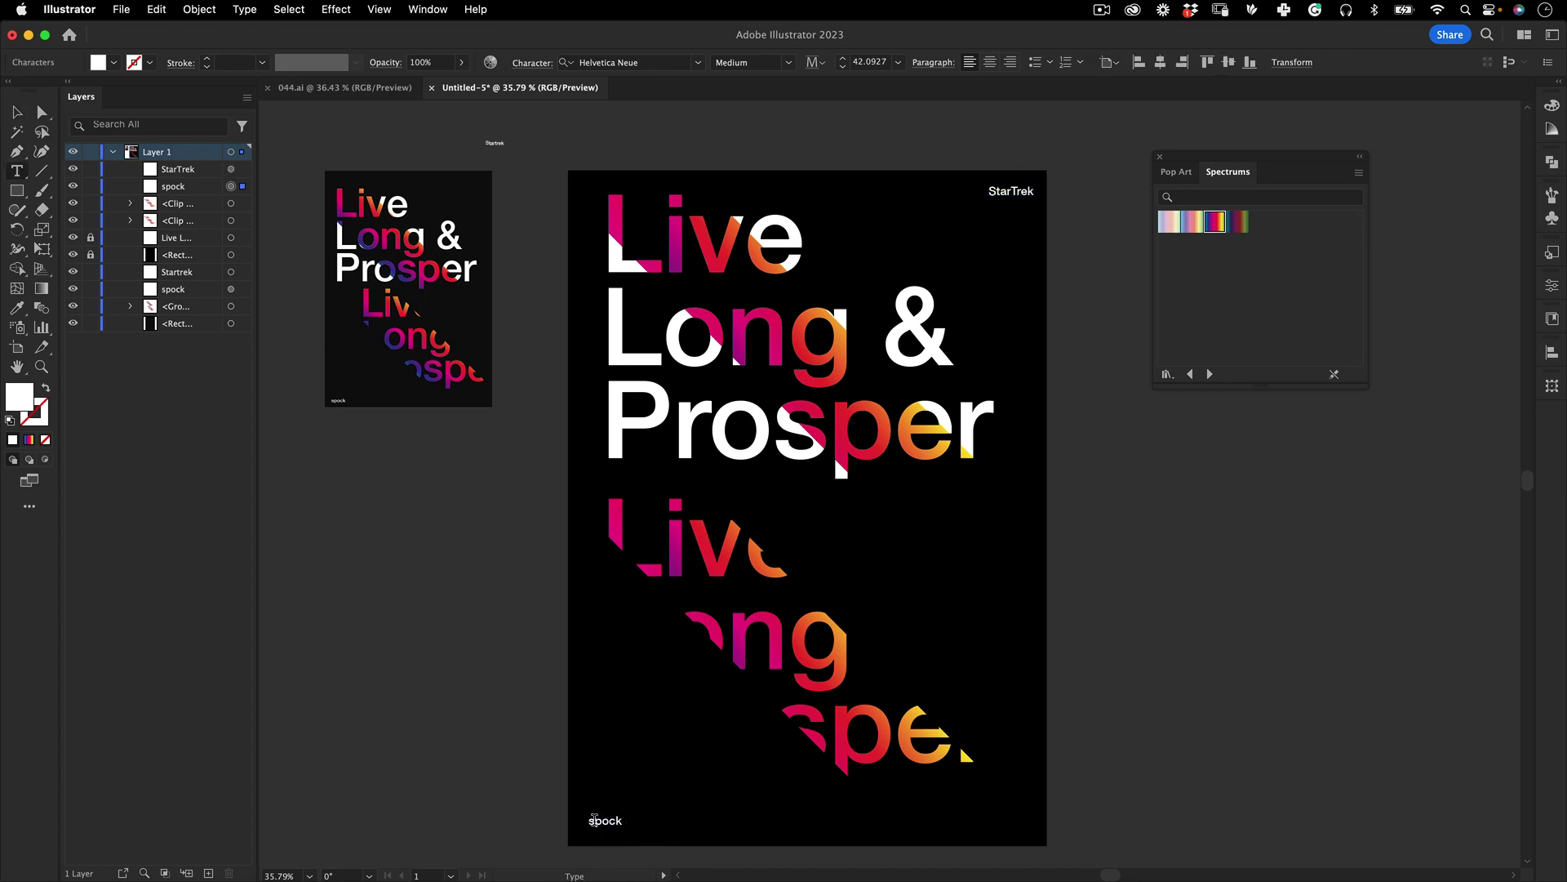
key(Escape)
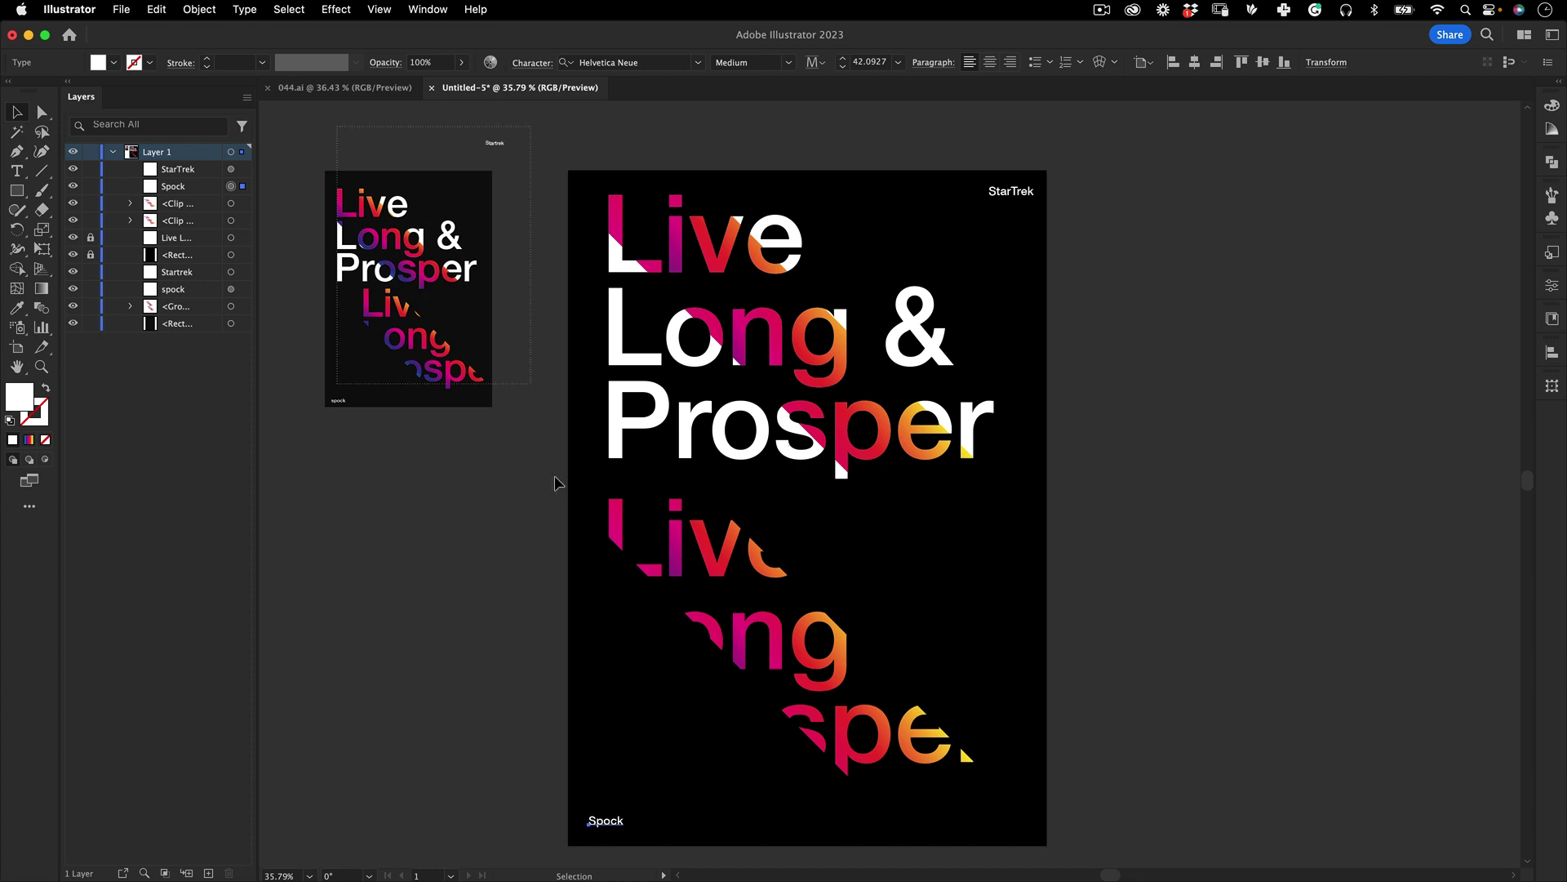
drag(555, 475, 524, 485)
key(Delete)
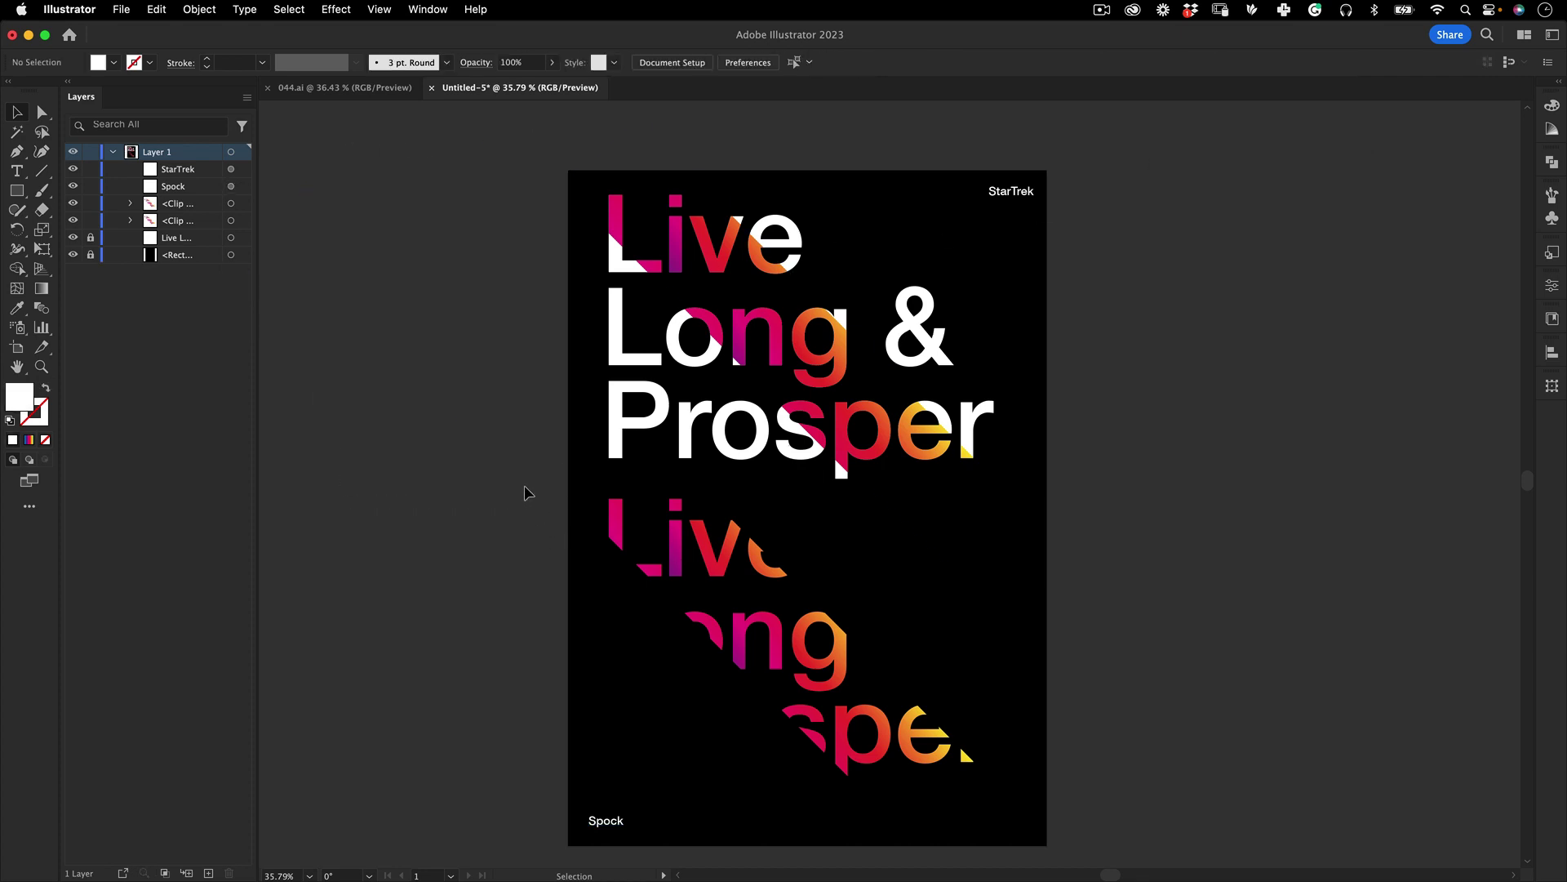